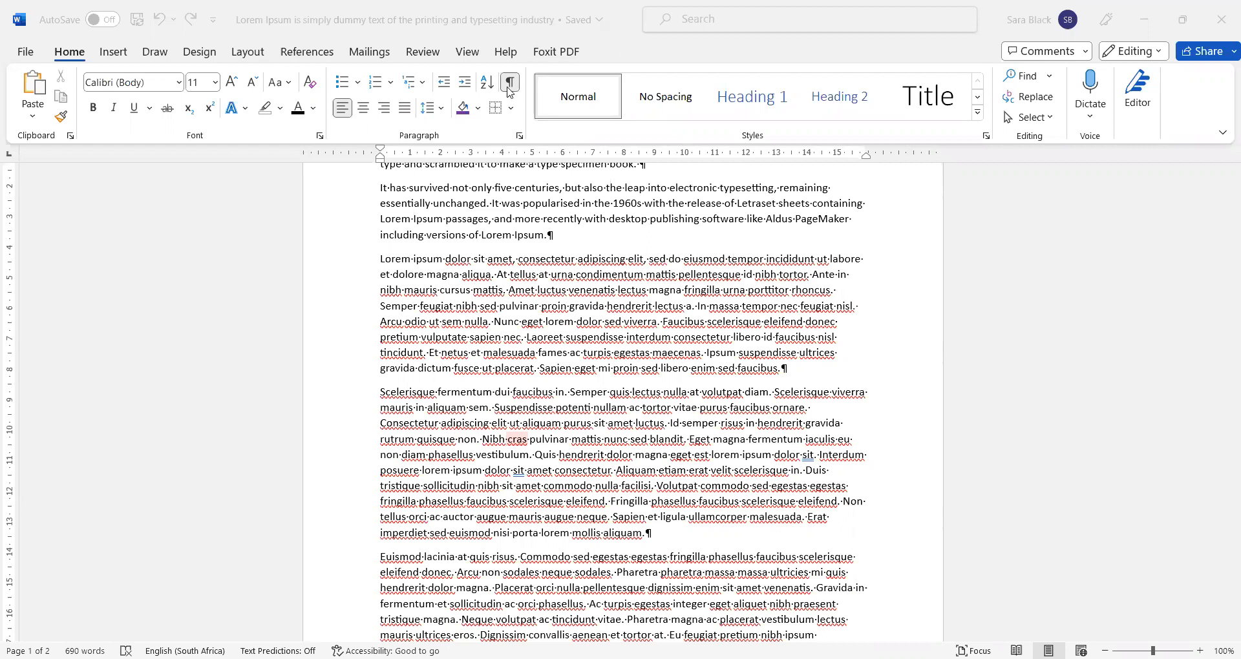
- Turn off Show/Hide ¶ so the Lorem Ipsum text shows without paragraph marks or spacing dots
left_click(714, 363)
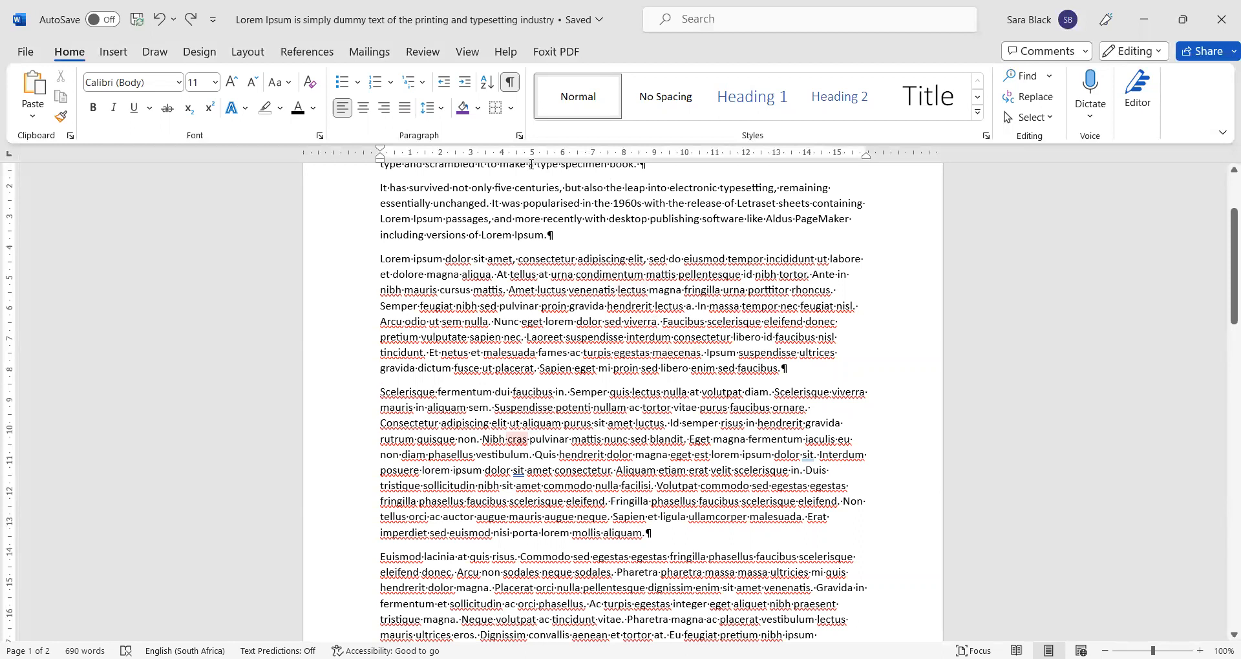
left_click(510, 84)
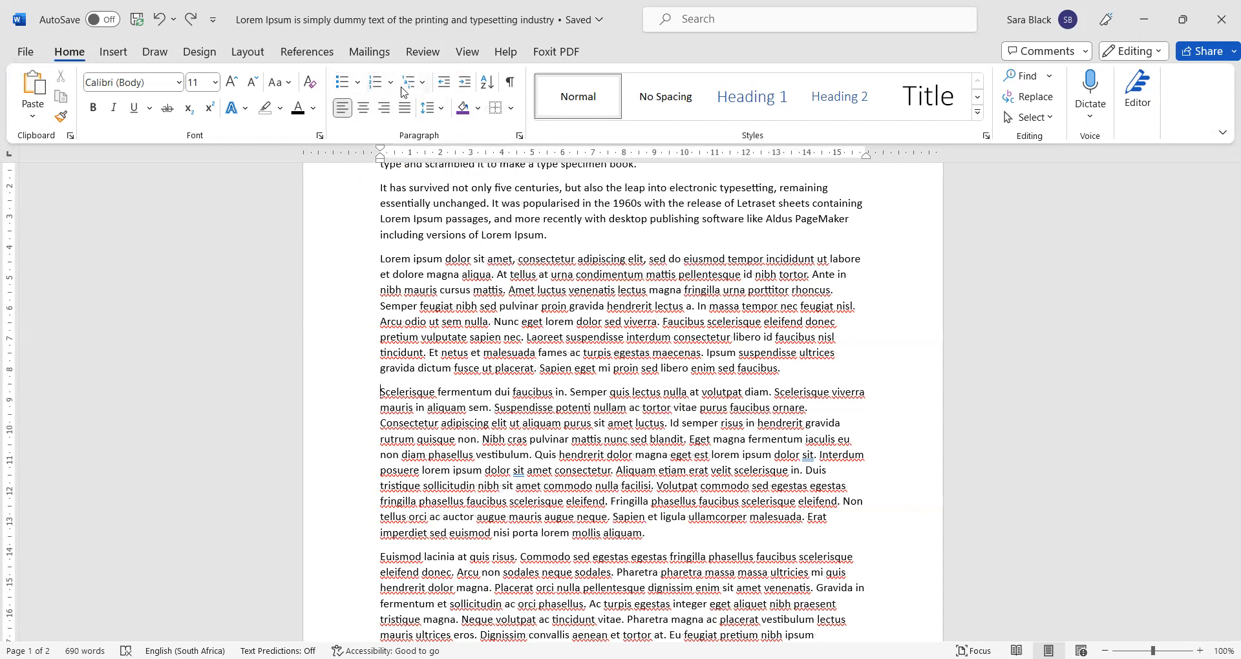
left_click(357, 88)
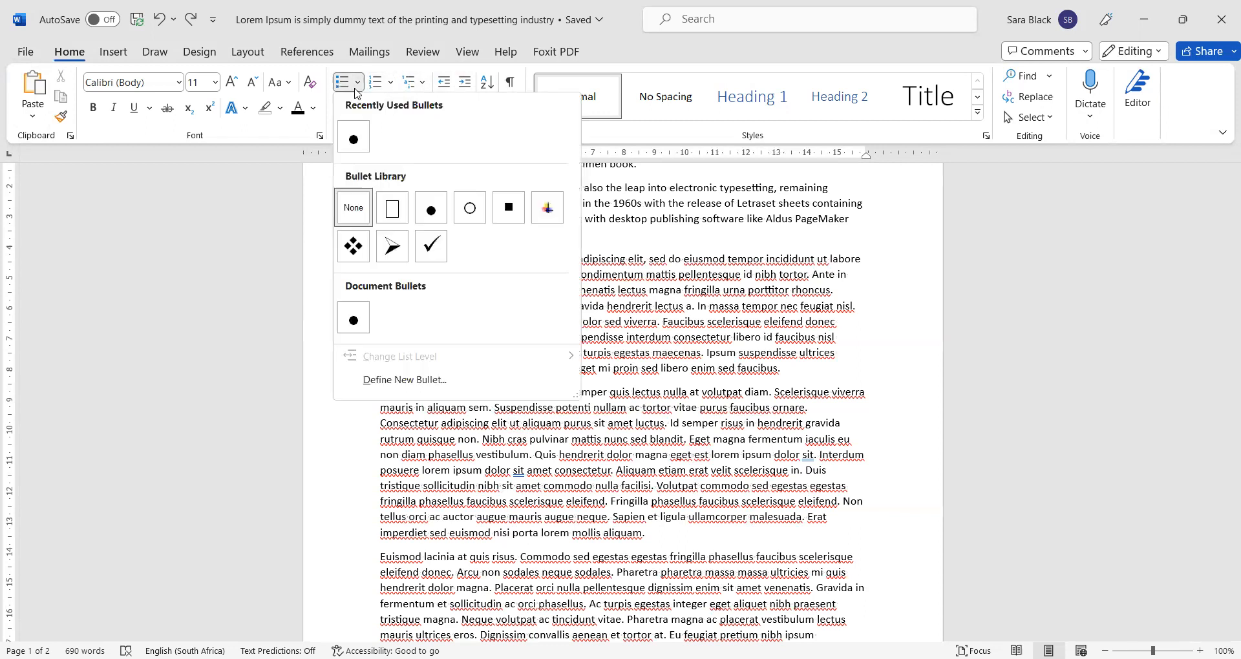
left_click(391, 86)
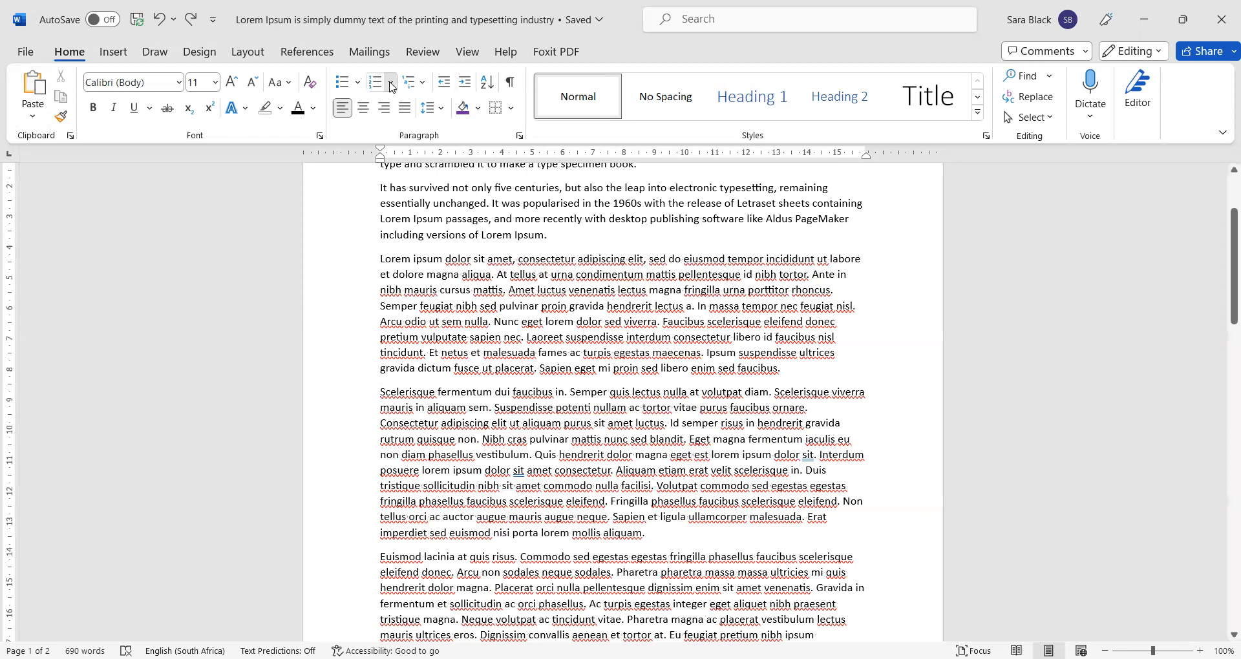
left_click(425, 84)
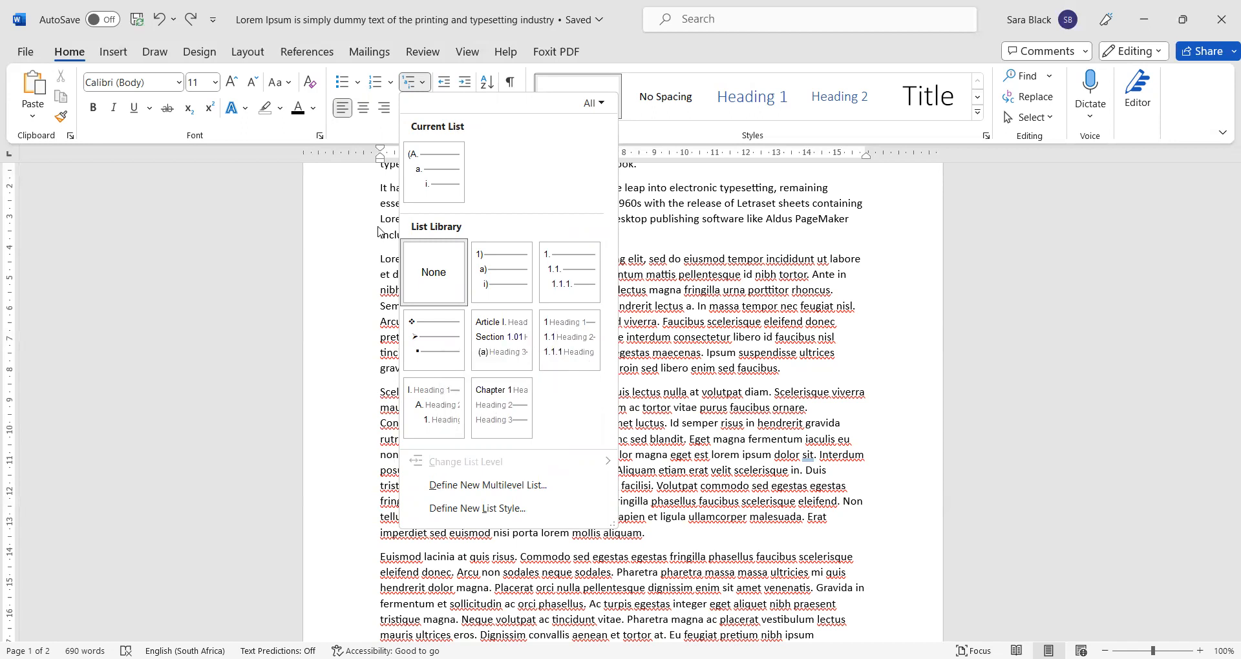
mouse_move(523, 434)
left_click(679, 321)
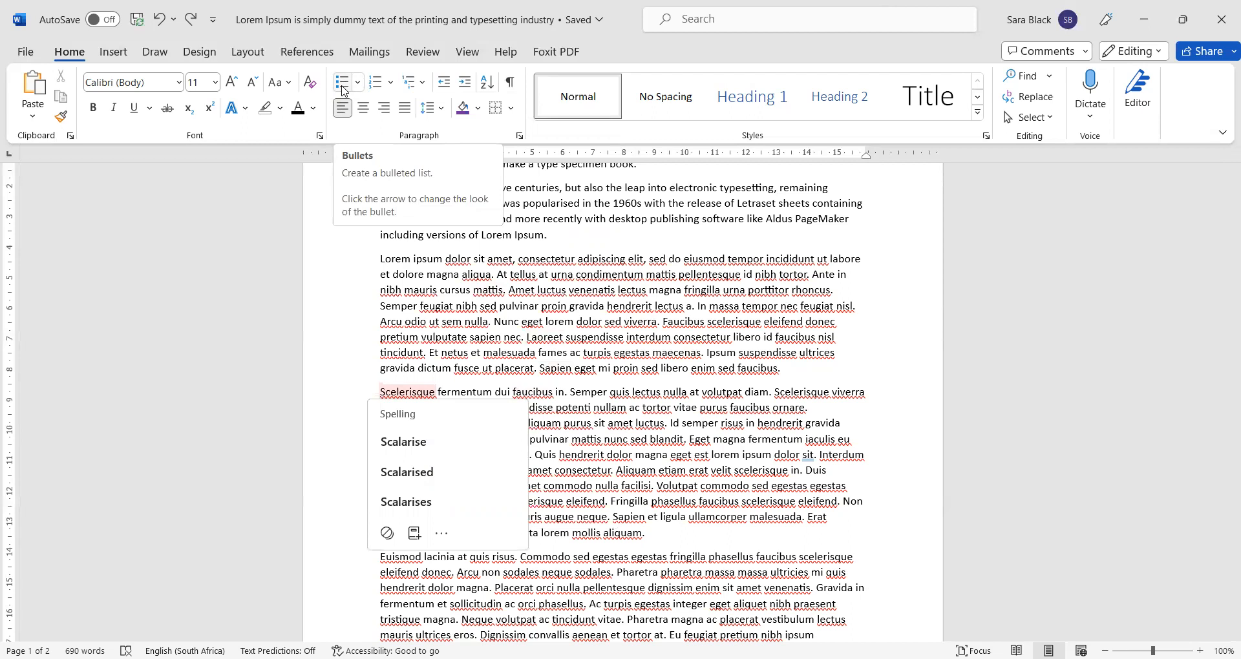
- Make the 'Scelerisque fermentum dui faucibus' paragraph a bulleted list item
left_click(609, 424)
left_click(390, 392)
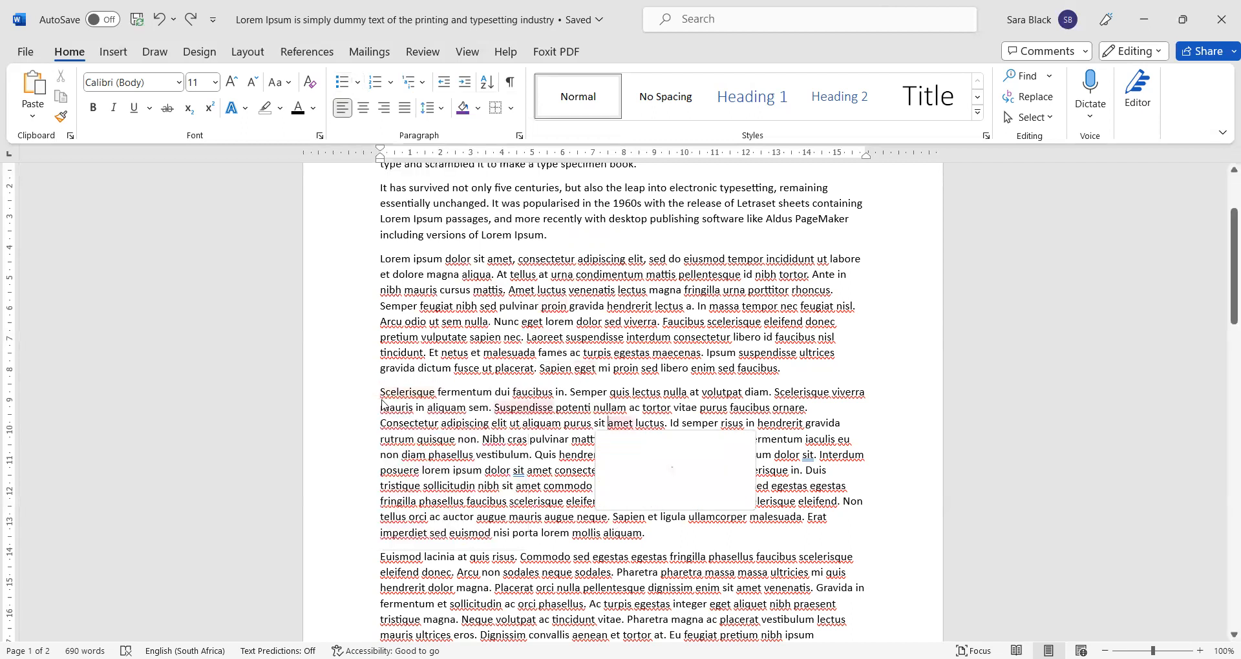
left_click(348, 83)
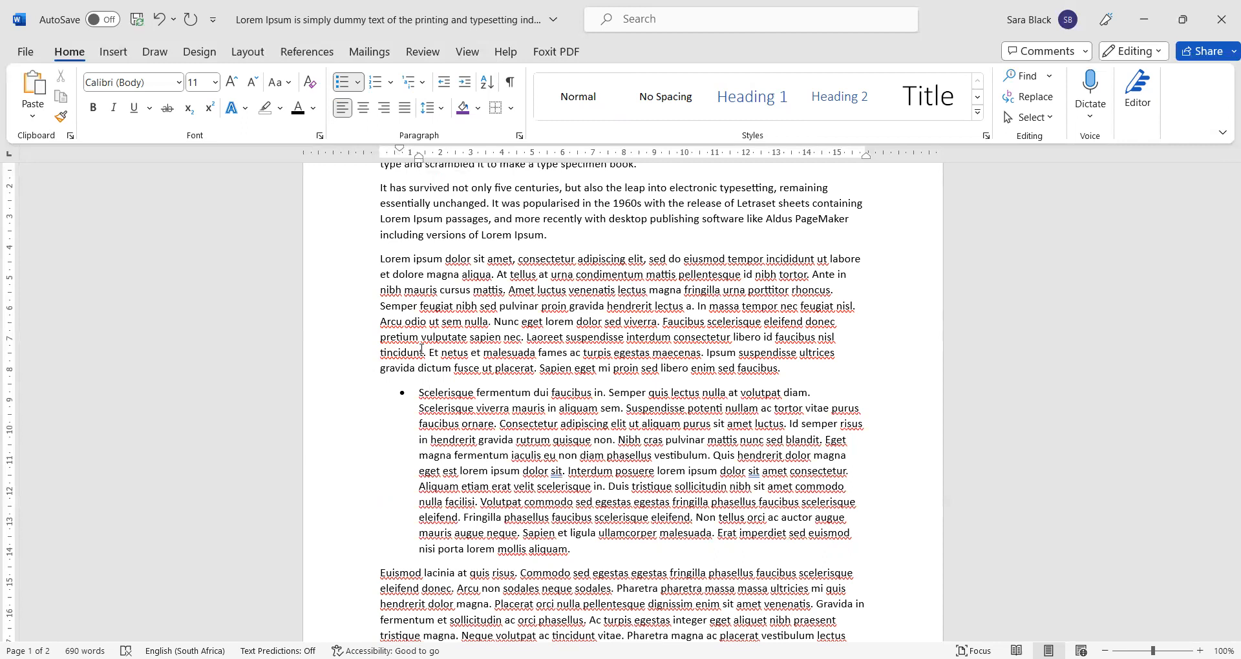
left_click(403, 392)
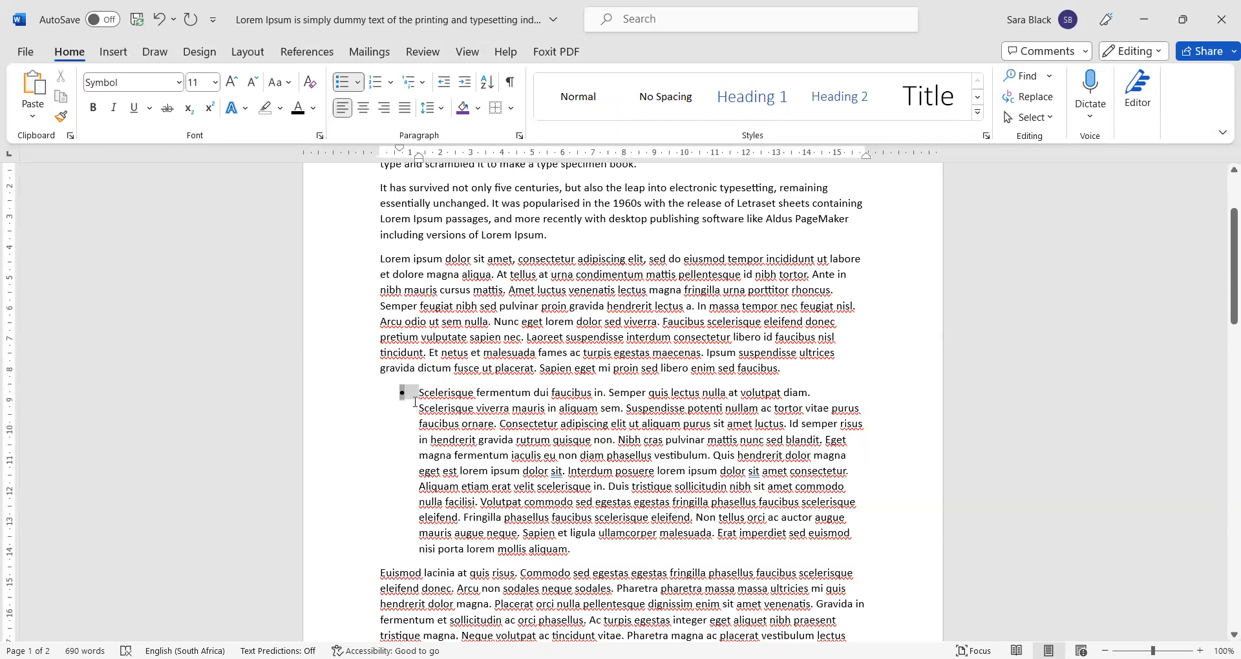
- Break the bullet into separate items at Semper, Scelerisque viverra, Suspendisse and Consectetur adipiscing
left_click(426, 473)
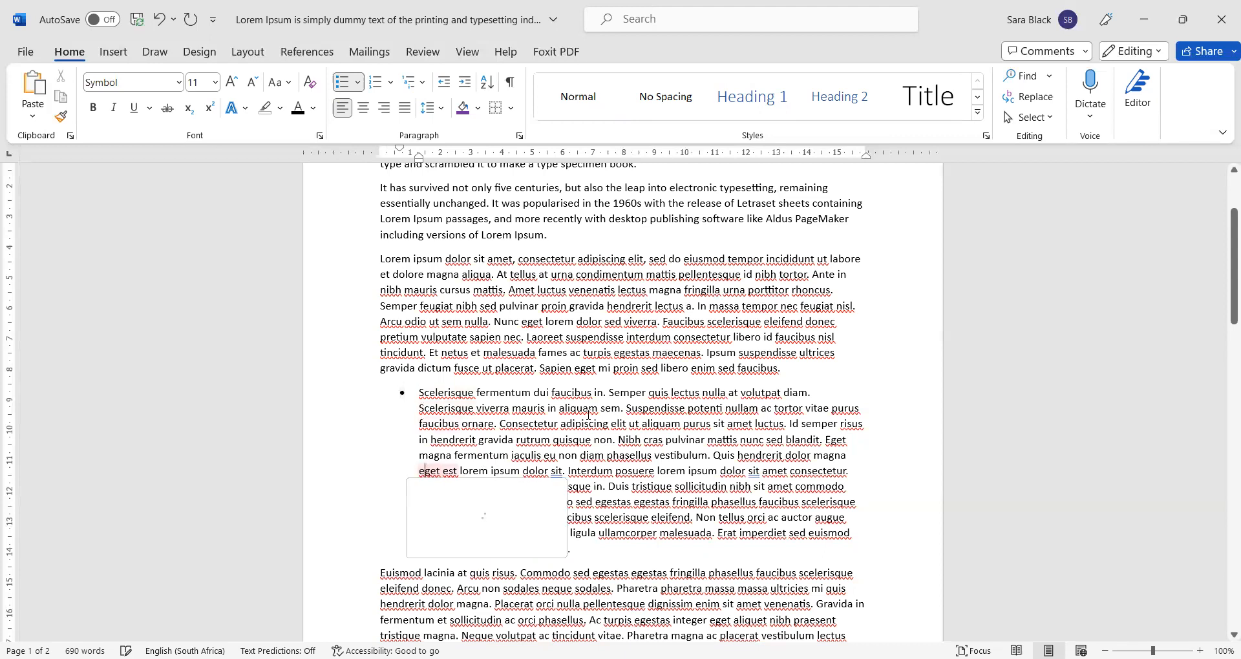
left_click(708, 573)
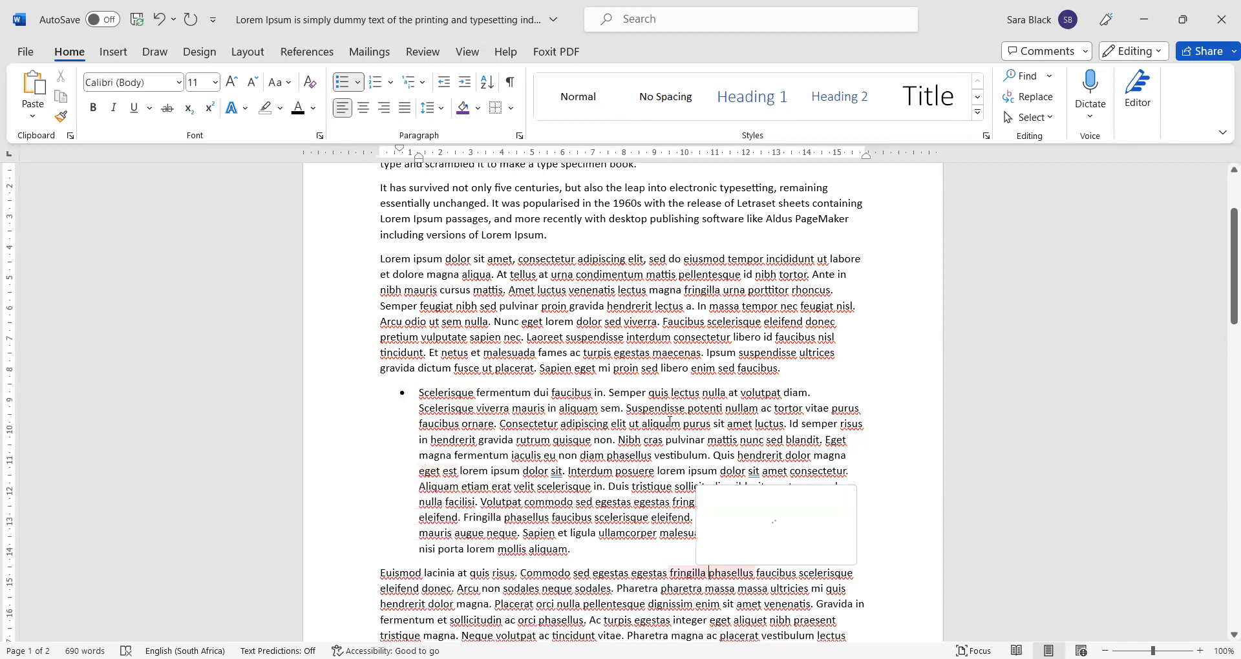
left_click(609, 393)
key("Return")
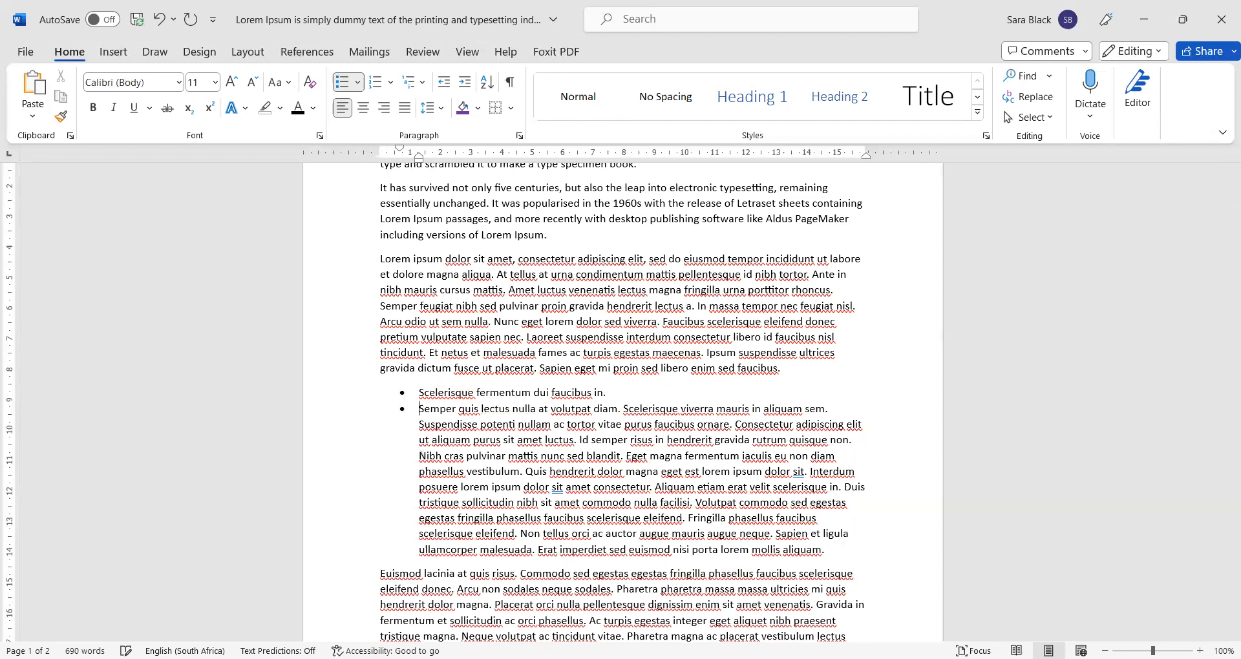
left_click(624, 404)
key("Return")
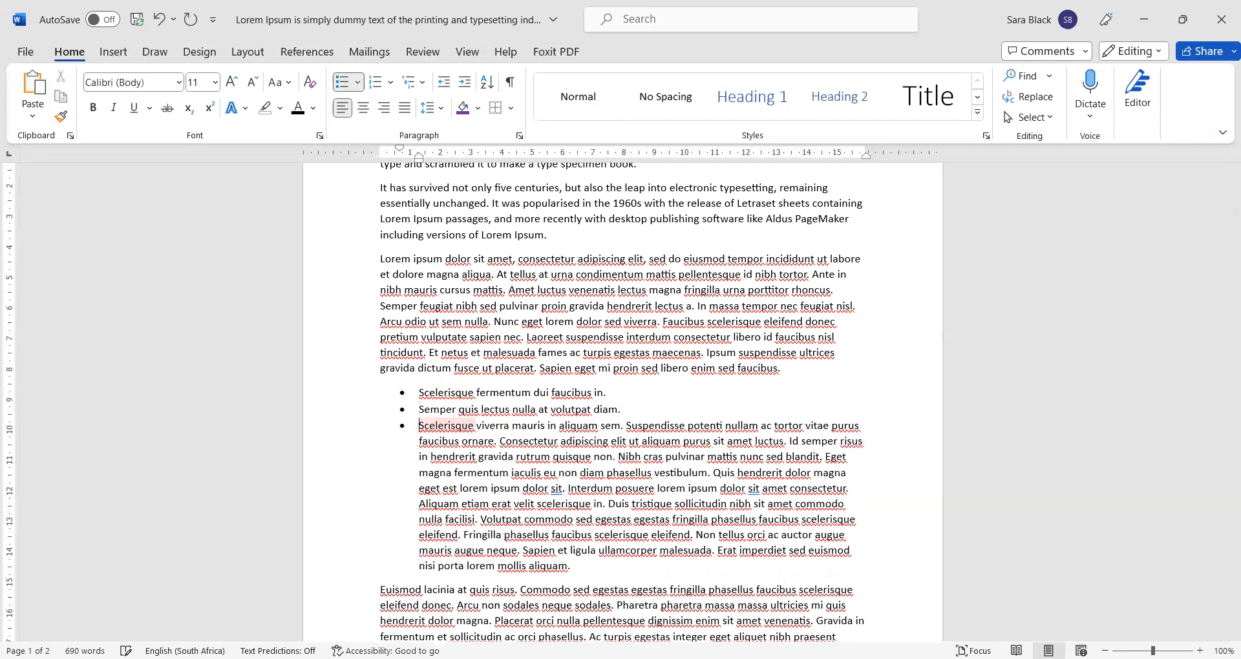
left_click(625, 425)
key("Return")
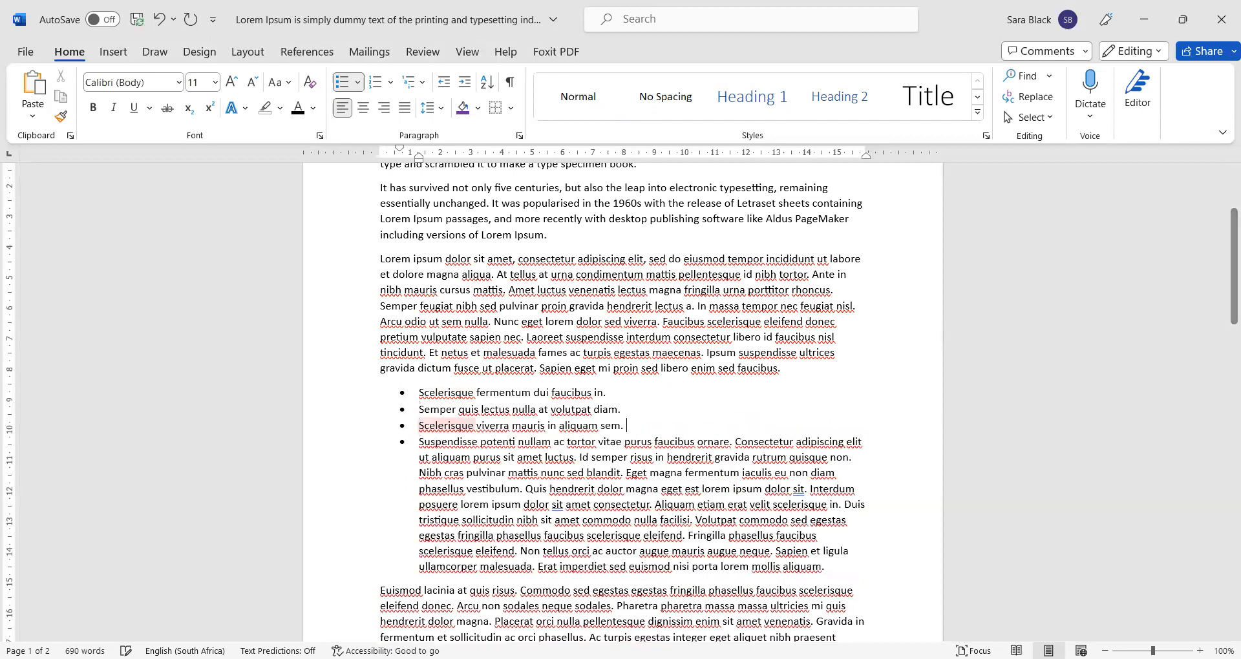
left_click(733, 441)
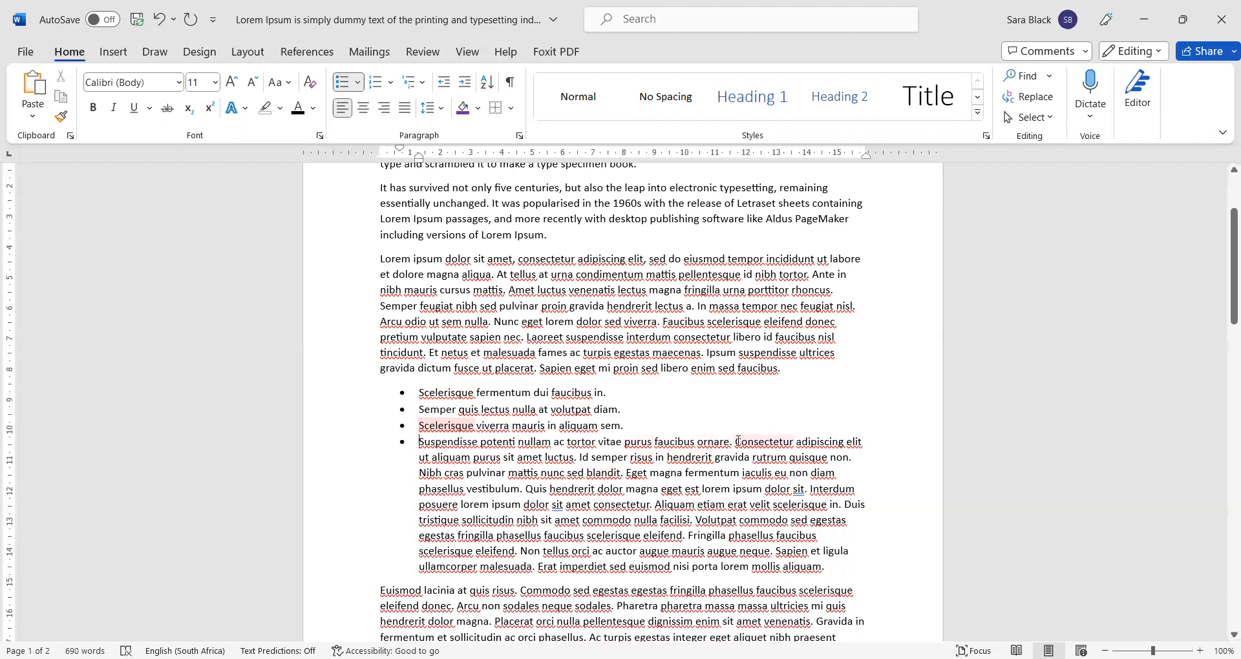
key("Return")
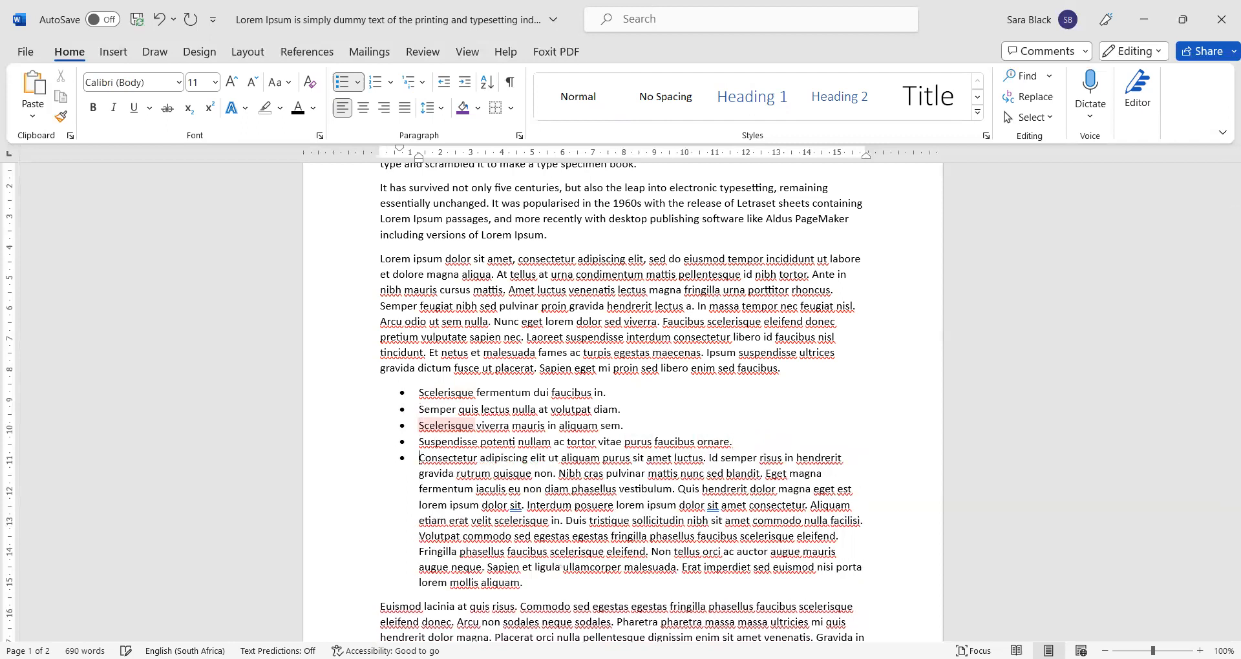
key("Right")
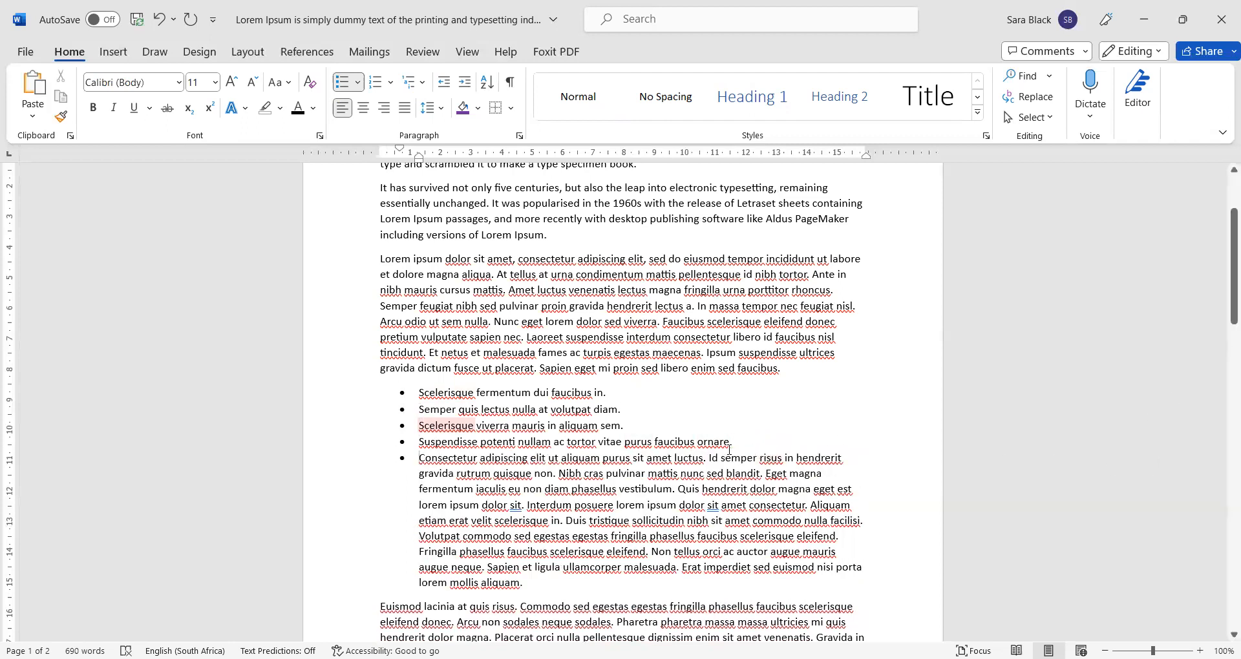
- Split off the 'Id semper risus' text and return it to a normal, unbulleted paragraph
left_click(710, 458)
key("Return")
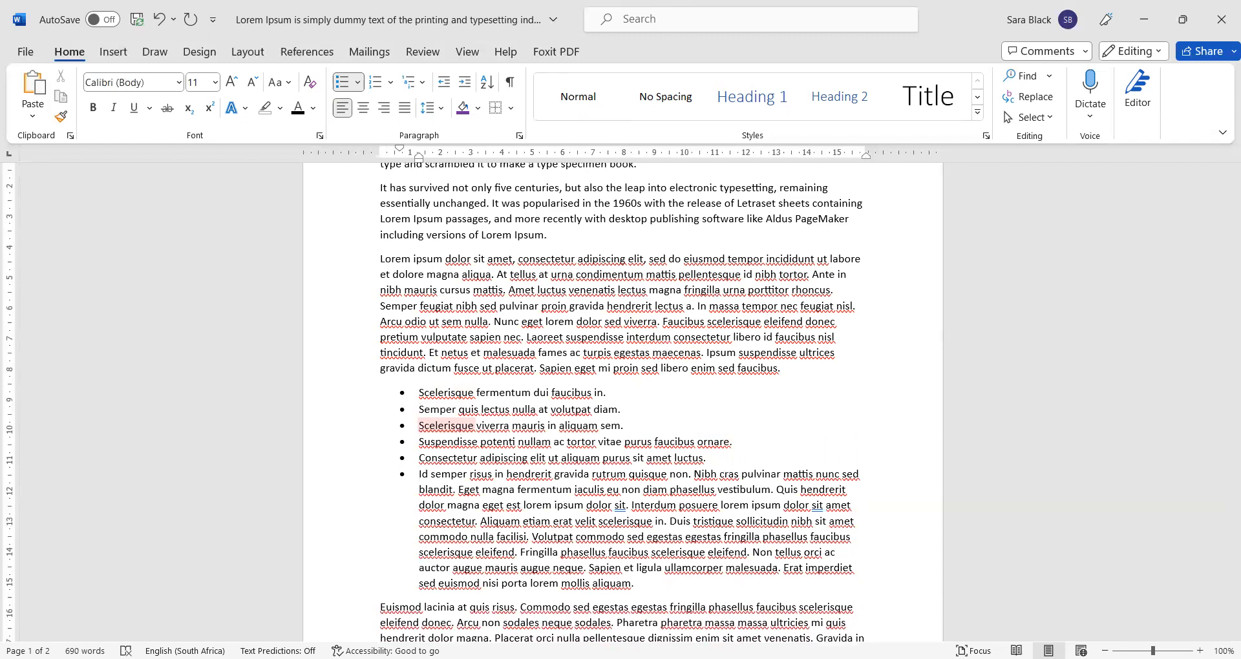
left_click(346, 89)
left_click(346, 88)
key("ctrl+shift+n")
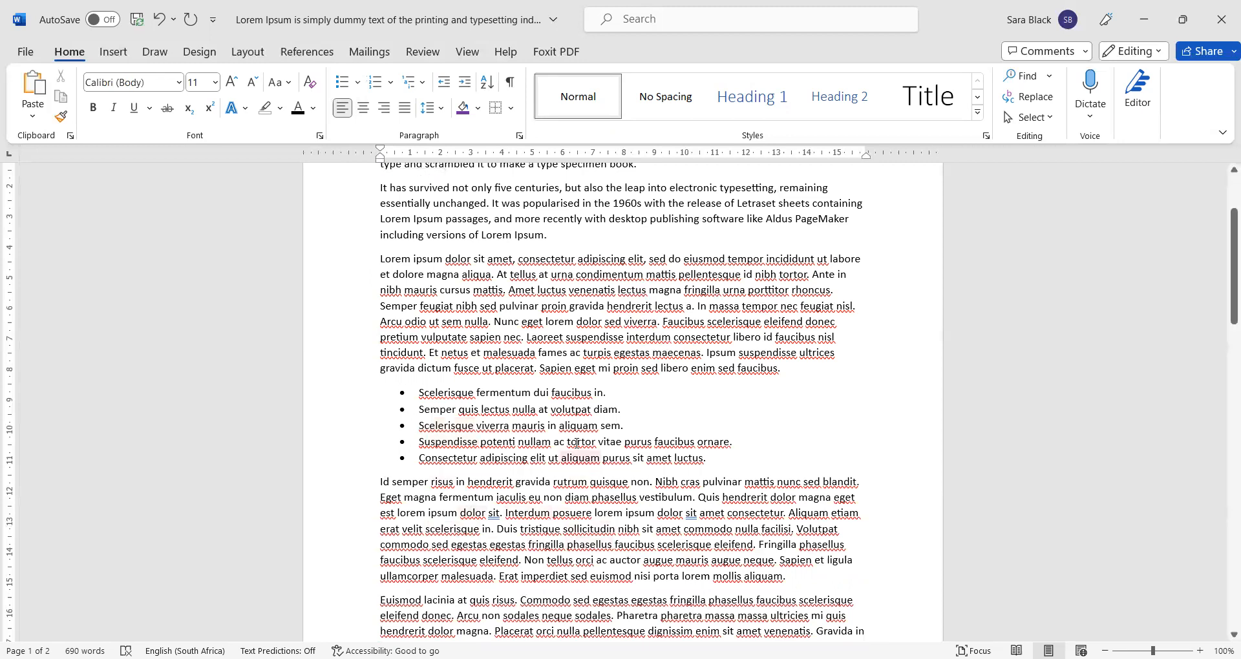
- Select the five bullet items and bring up their Paragraph settings
left_click(568, 442)
left_click_drag(711, 461, 428, 391)
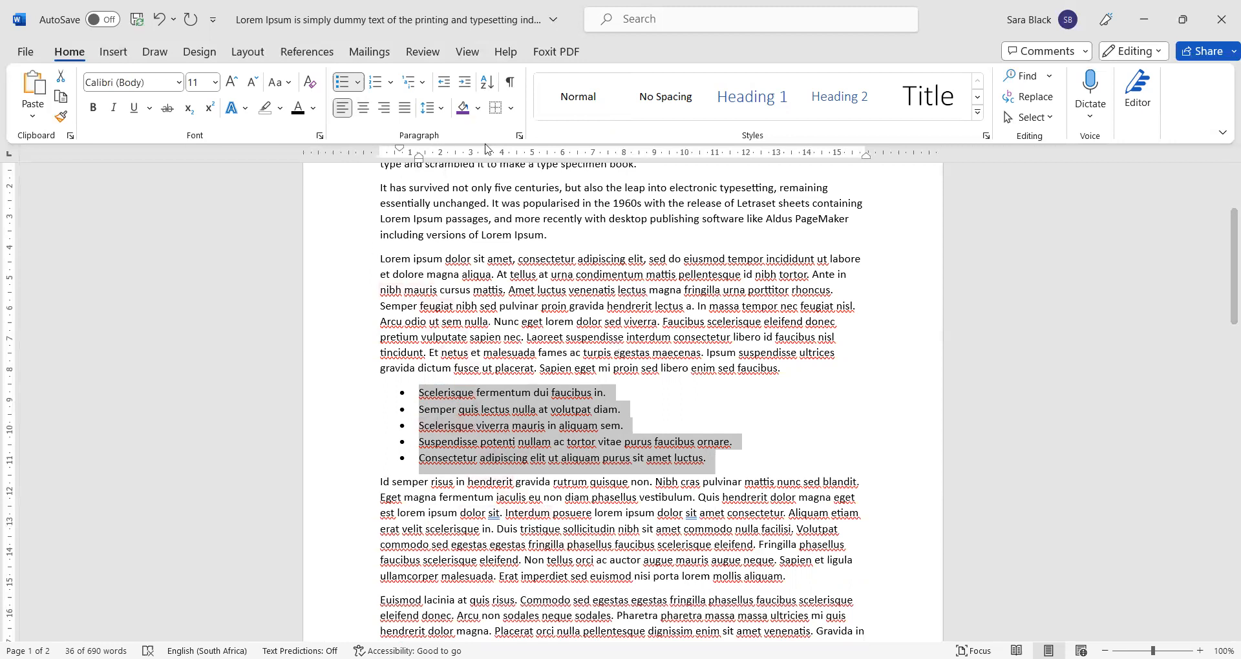
left_click(518, 136)
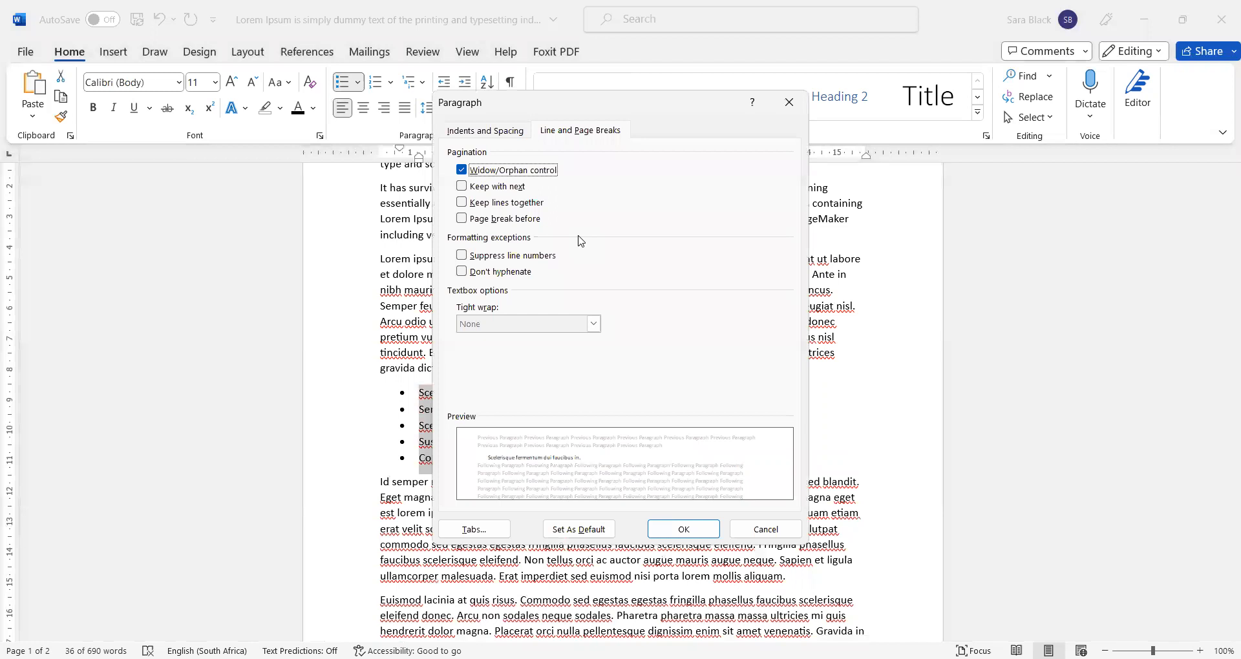
left_click(490, 133)
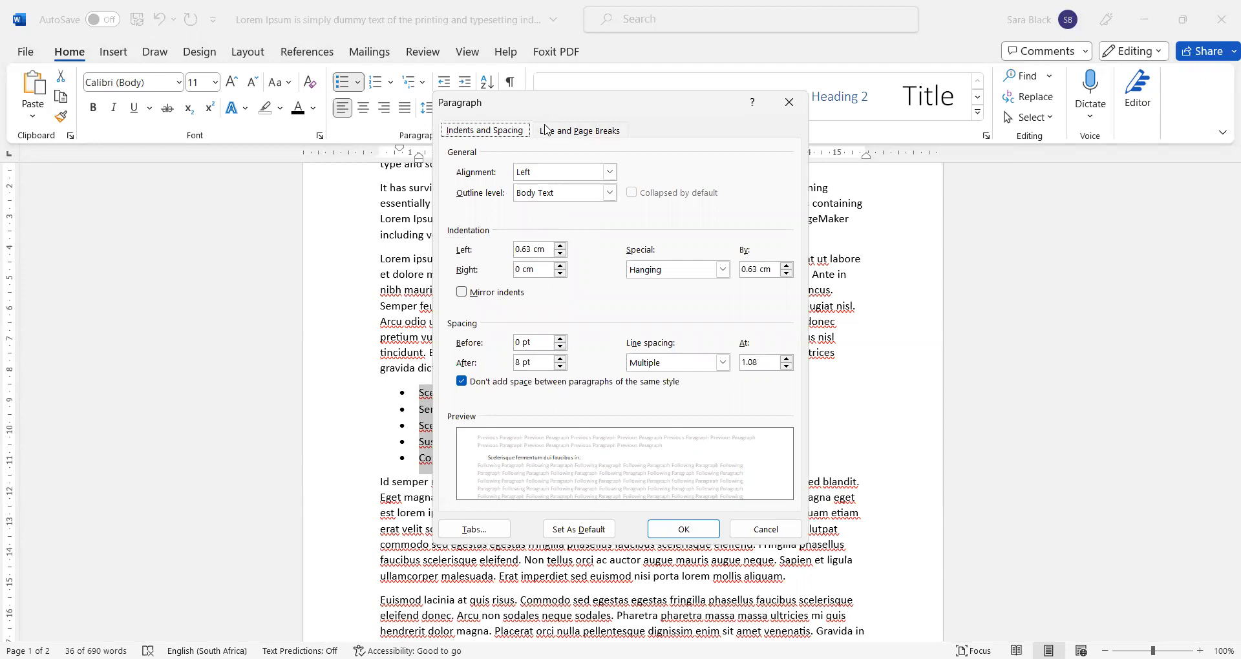
left_click_drag(553, 105, 567, 148)
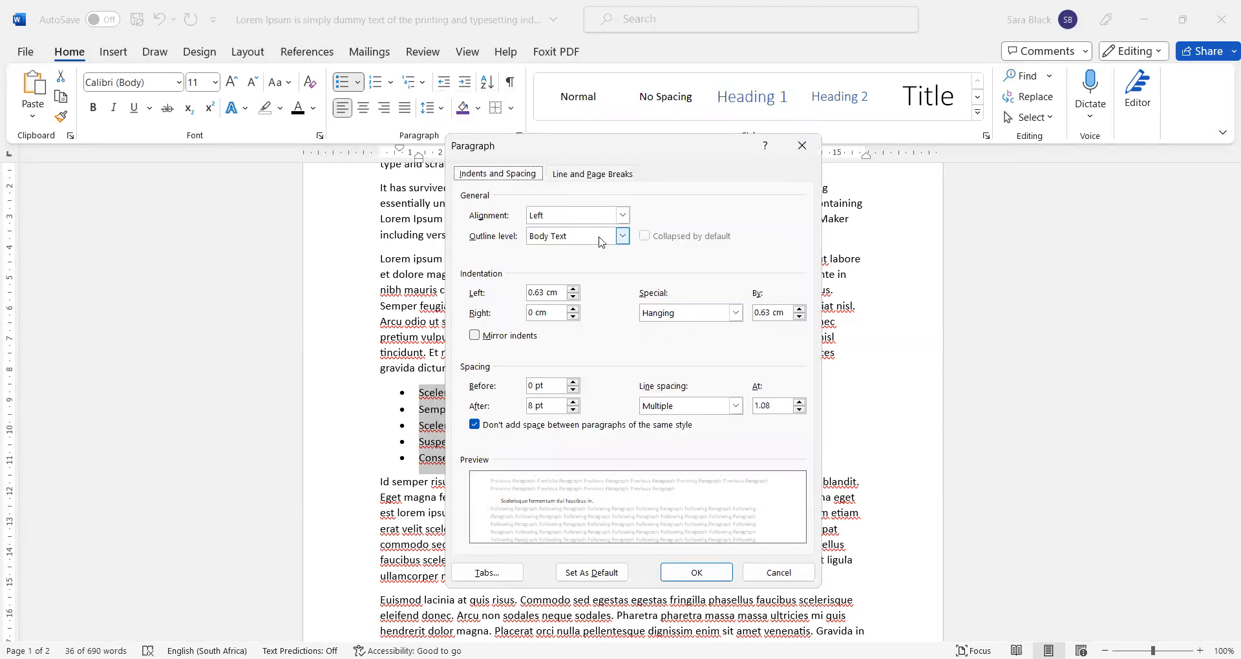
left_click(622, 236)
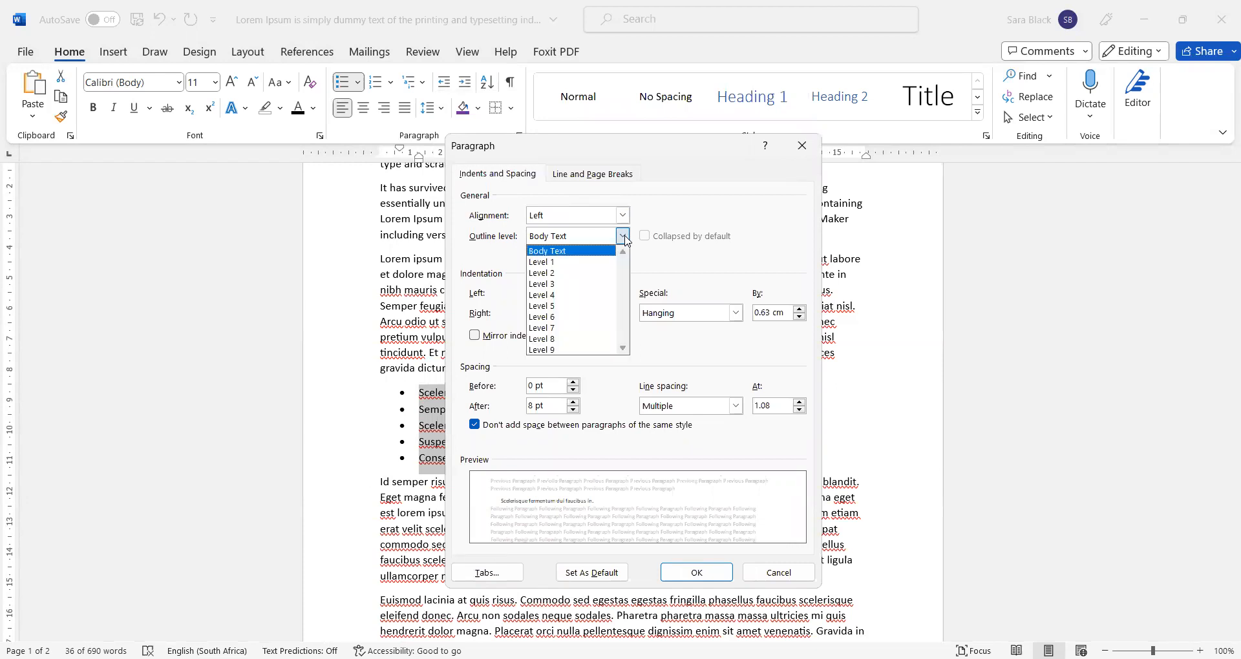
left_click(624, 238)
left_click(592, 239)
left_click(596, 262)
left_click(609, 239)
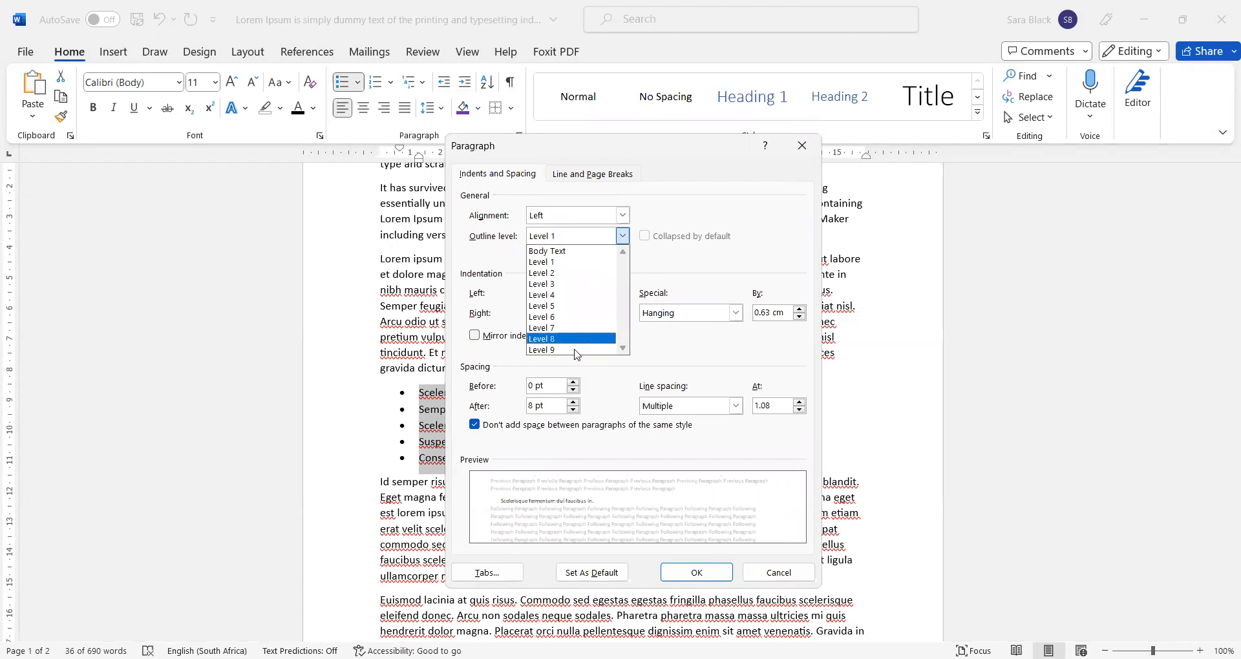
left_click(598, 251)
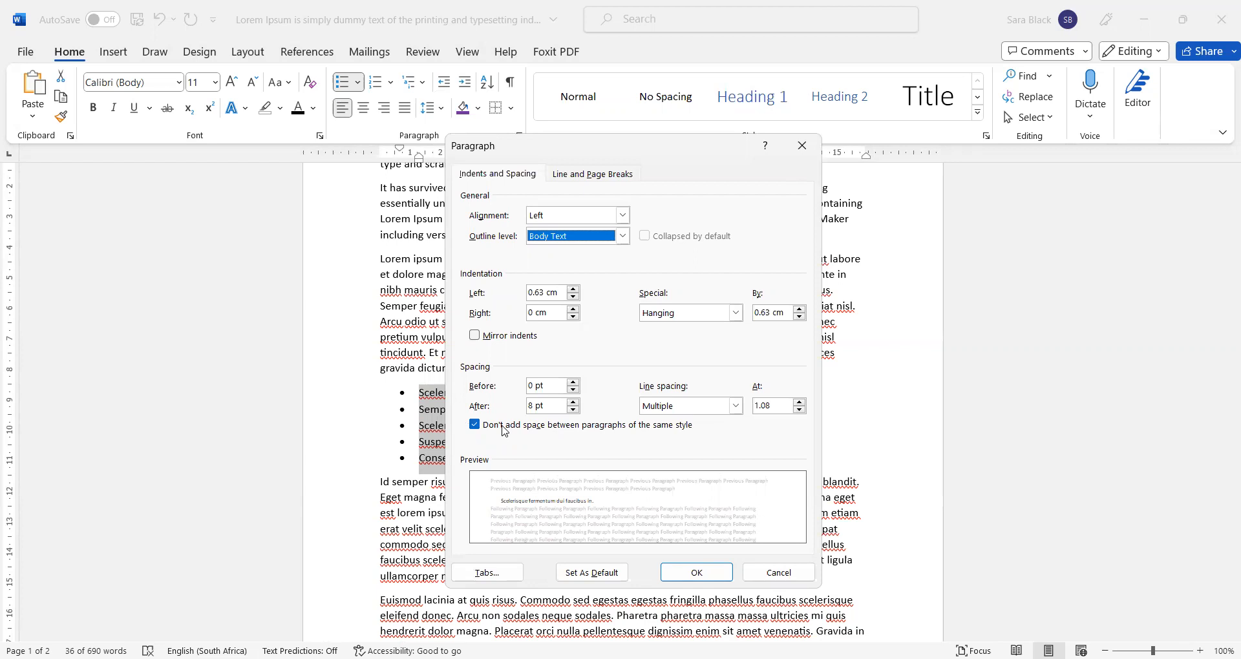
left_click(479, 424)
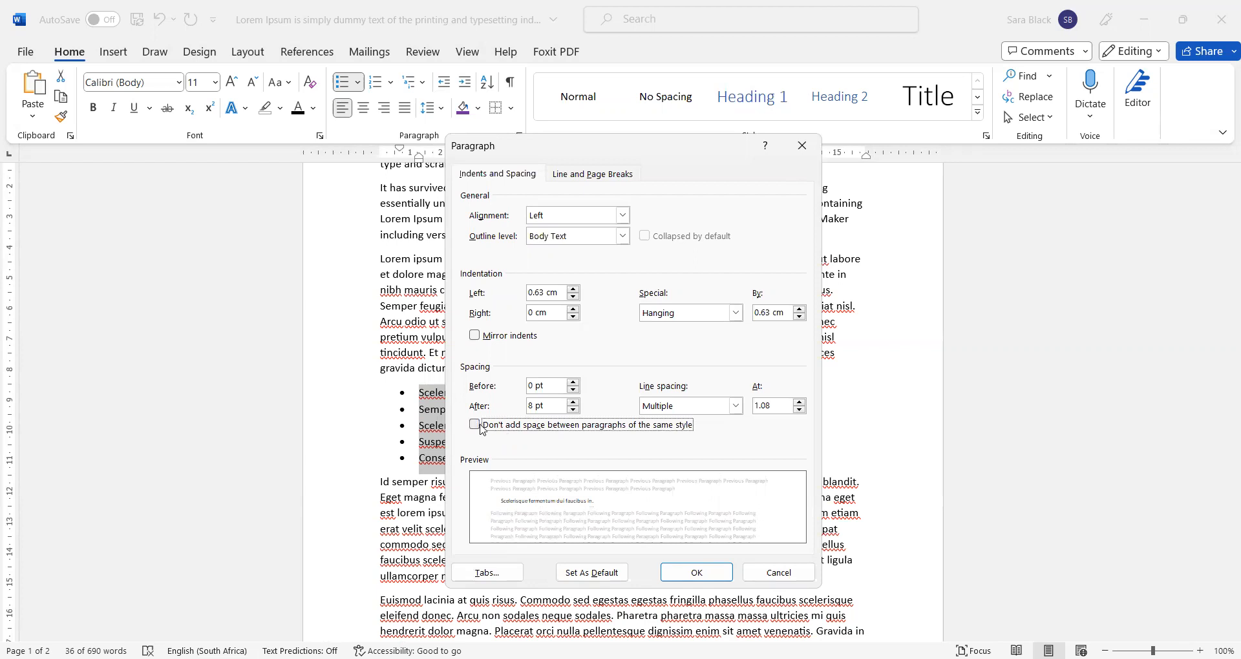
left_click(475, 425)
left_click(716, 577)
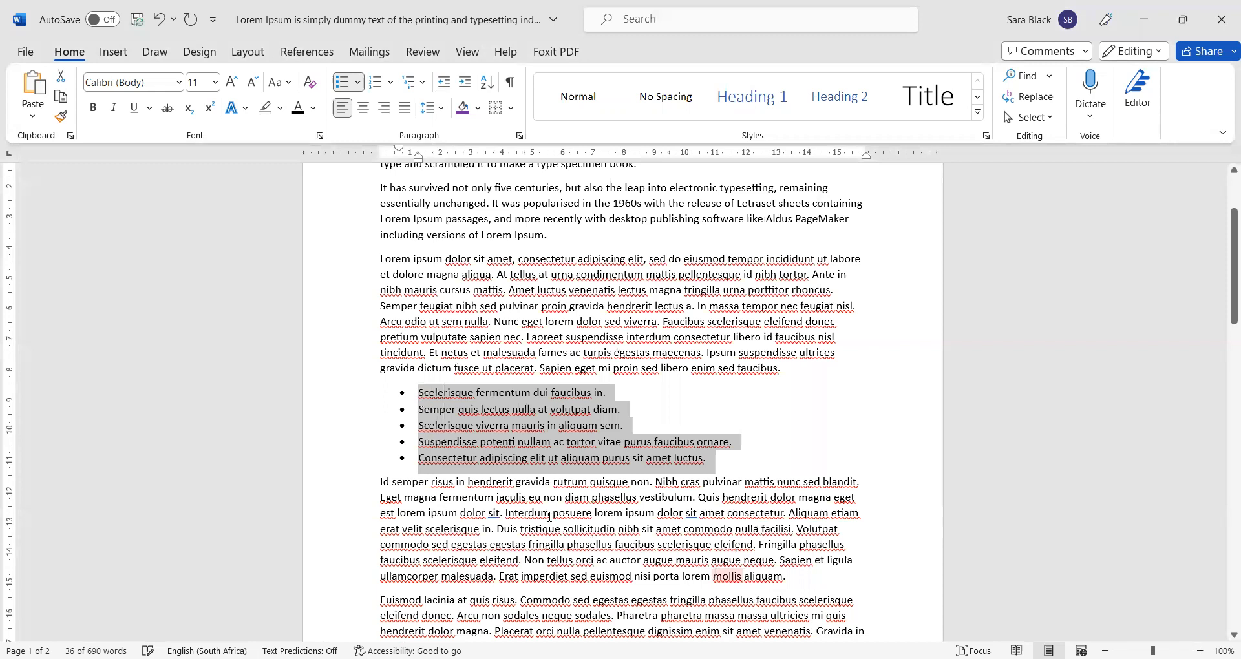
left_click(534, 442)
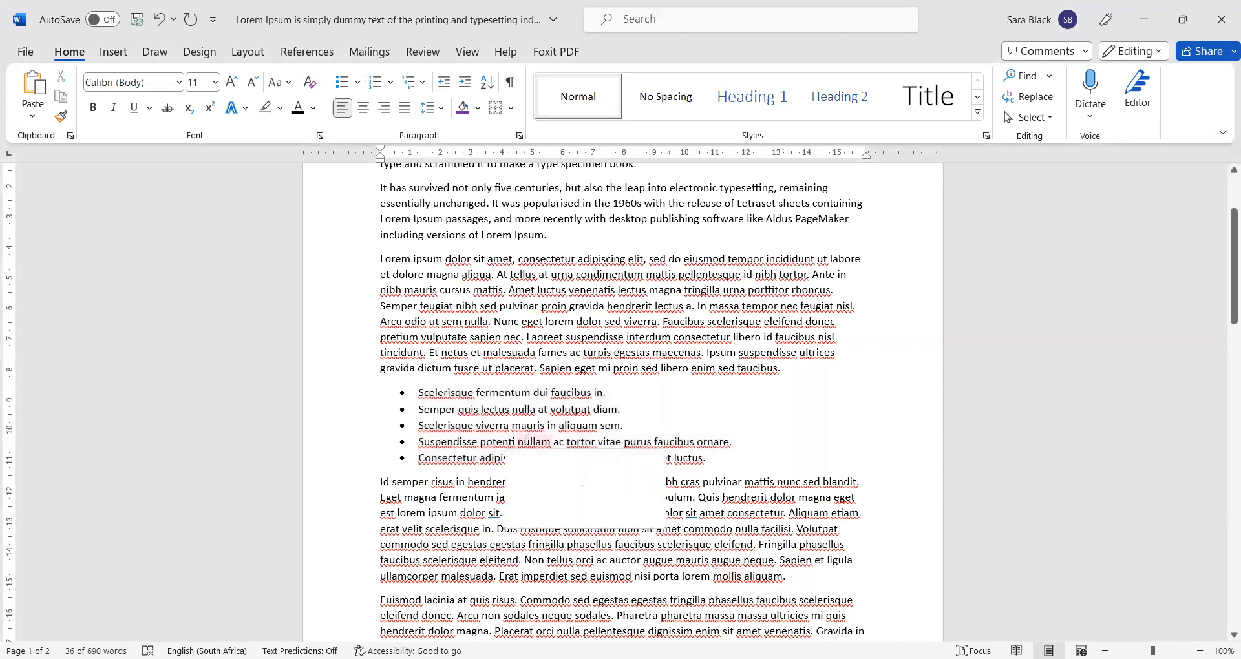
left_click(469, 395)
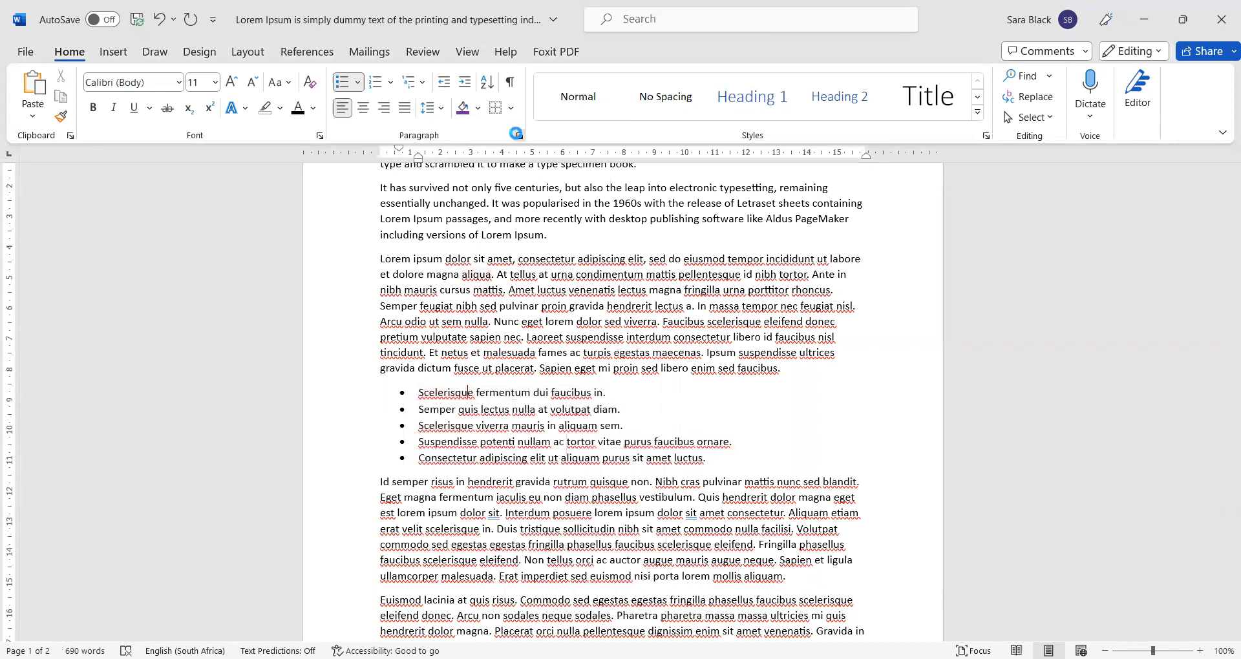
- Add 6 pt space after the list items and allow spacing between same-style paragraphs
left_click(519, 136)
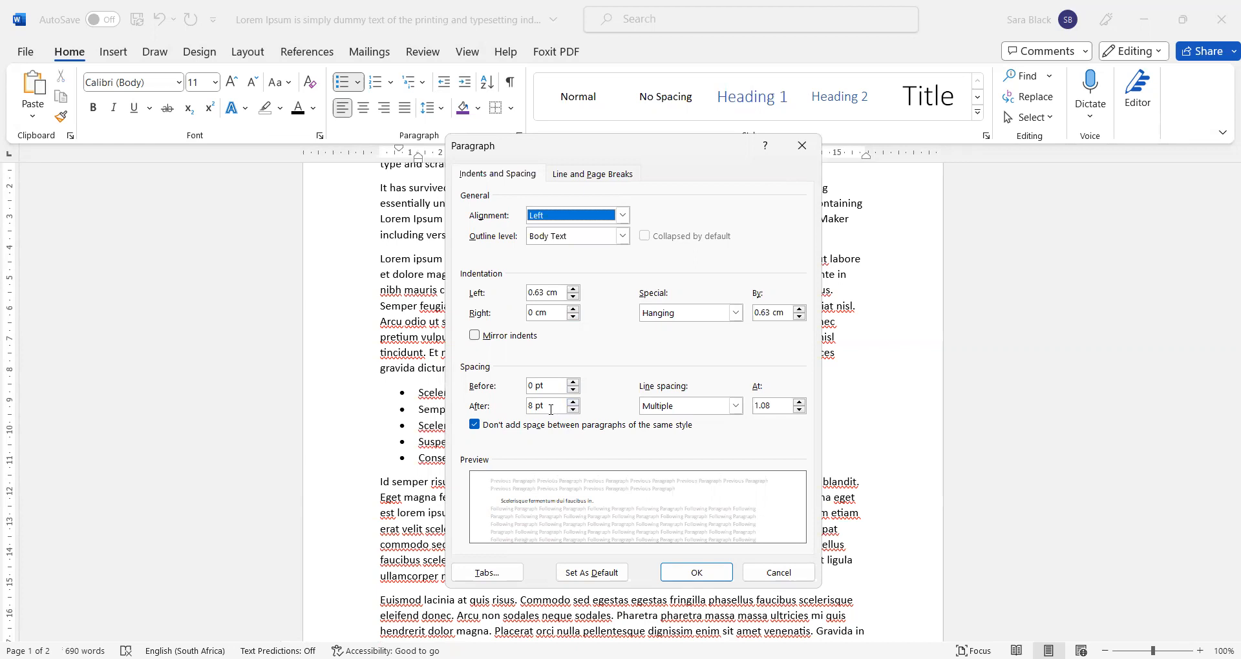
left_click(573, 402)
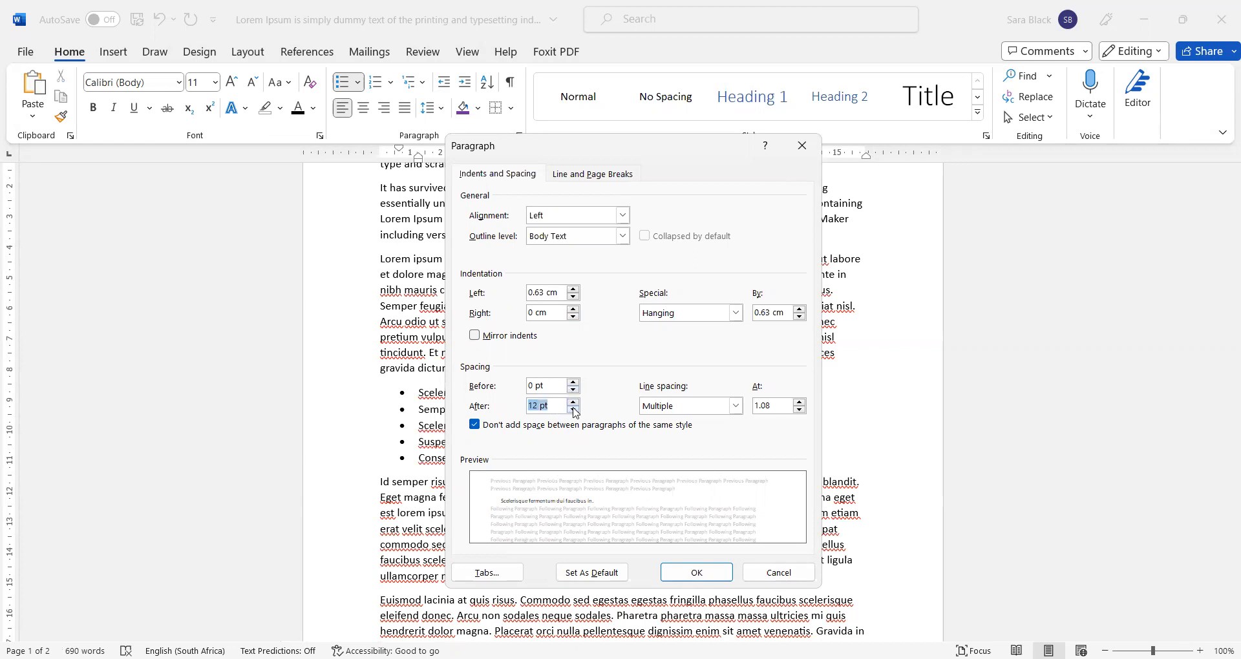
left_click(573, 409)
left_click(554, 429)
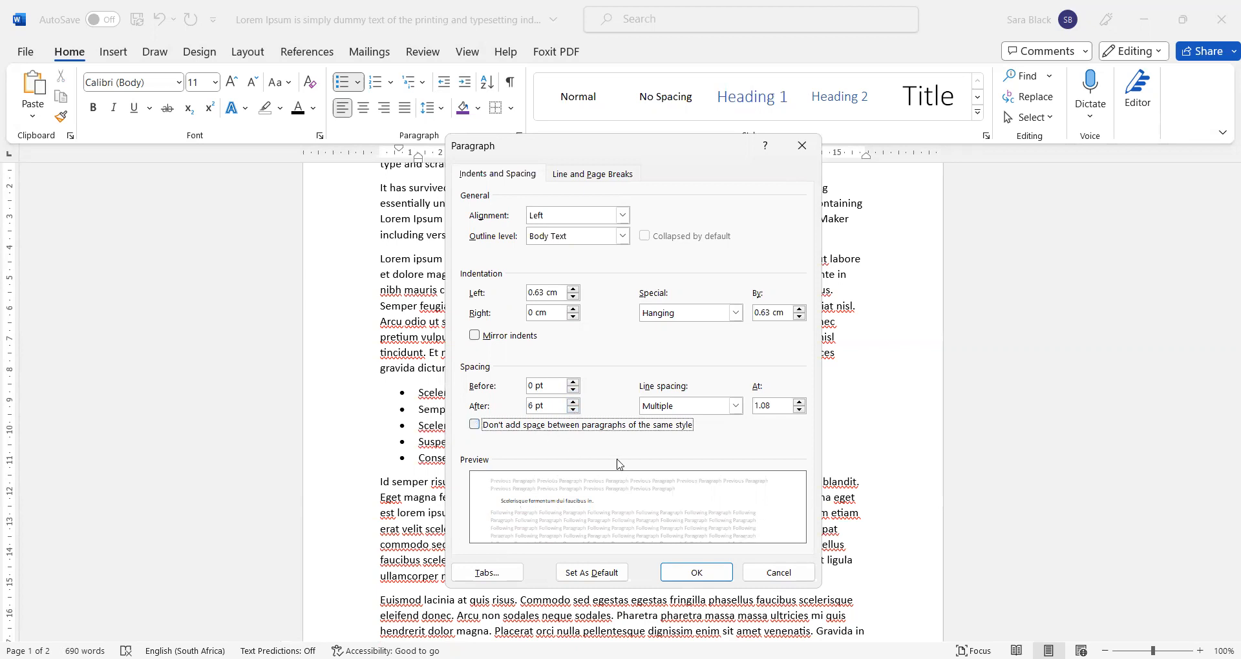
left_click(672, 569)
left_click_drag(418, 392, 711, 467)
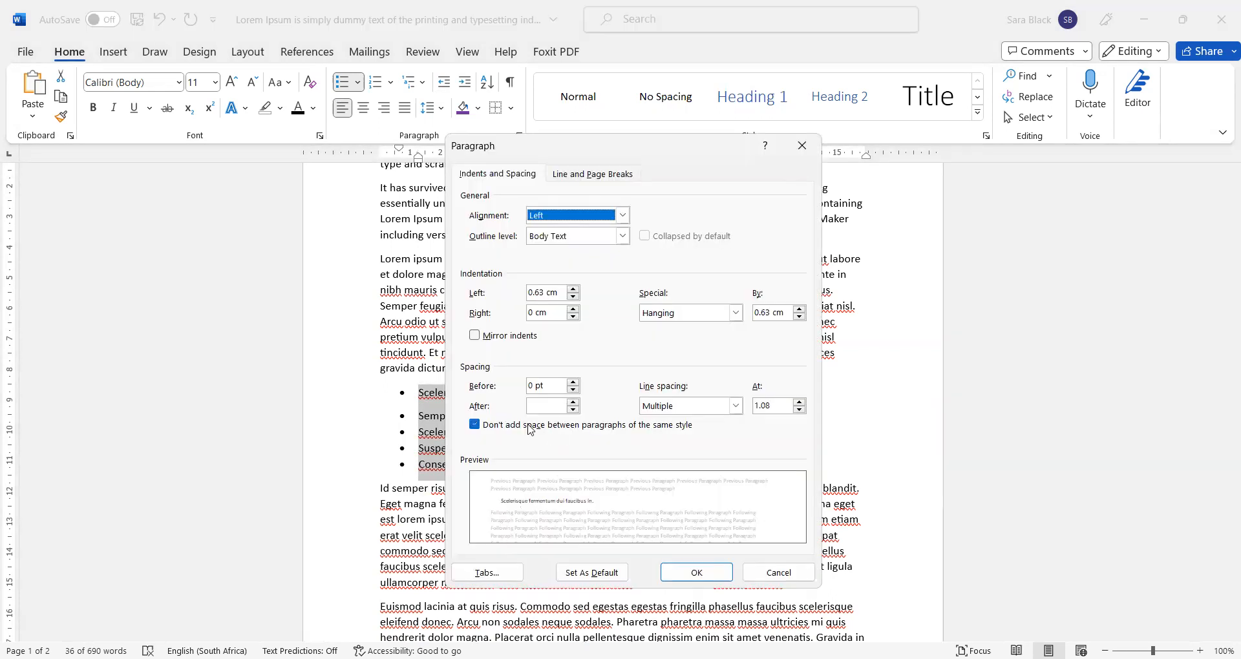
left_click(530, 426)
left_click(565, 426)
left_click(692, 573)
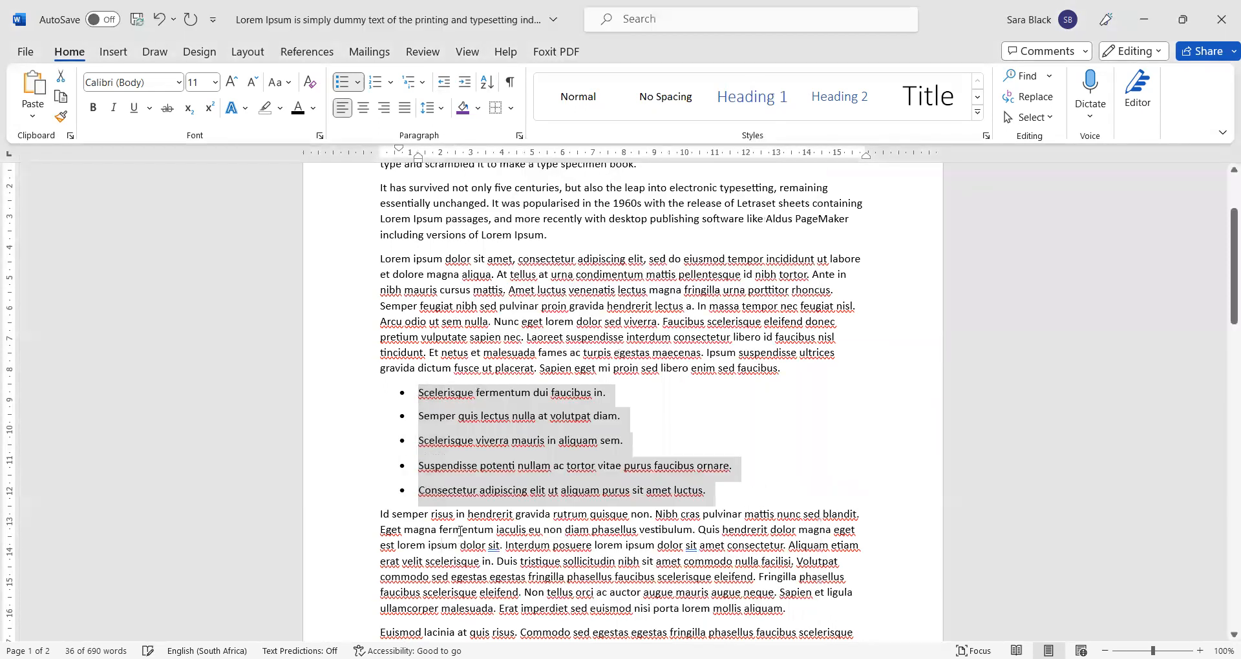
left_click(617, 550)
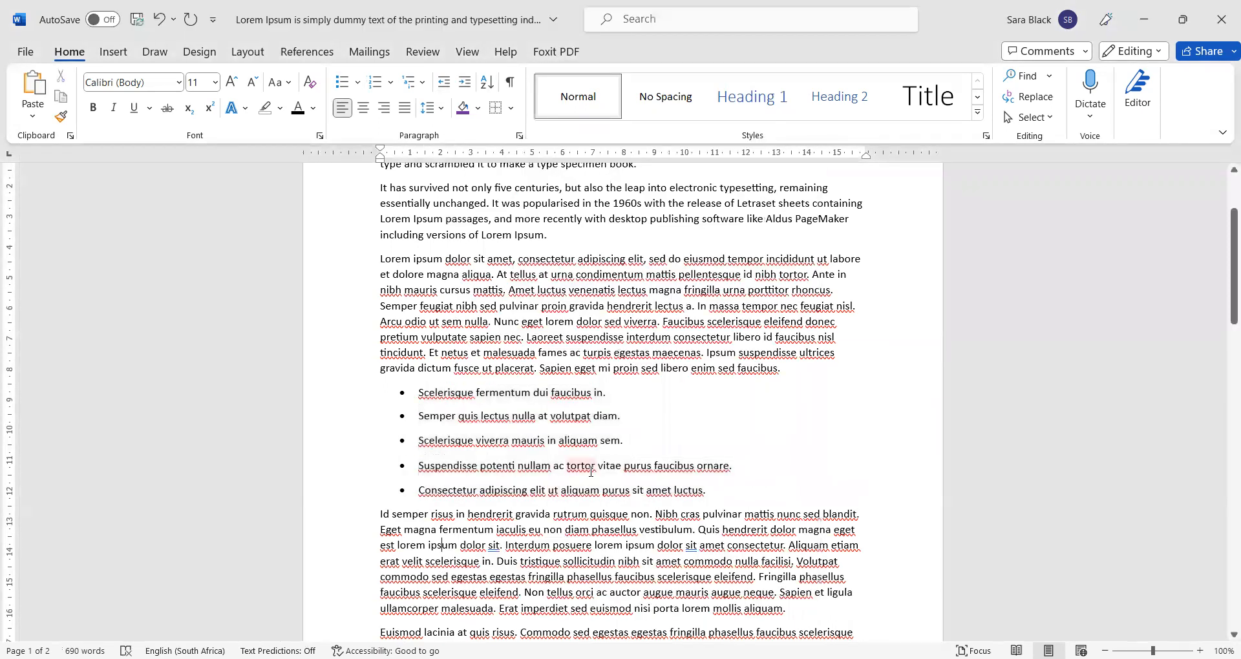
- Raise the space after each of the five bullet items to 12 pt
left_click_drag(419, 393, 715, 492)
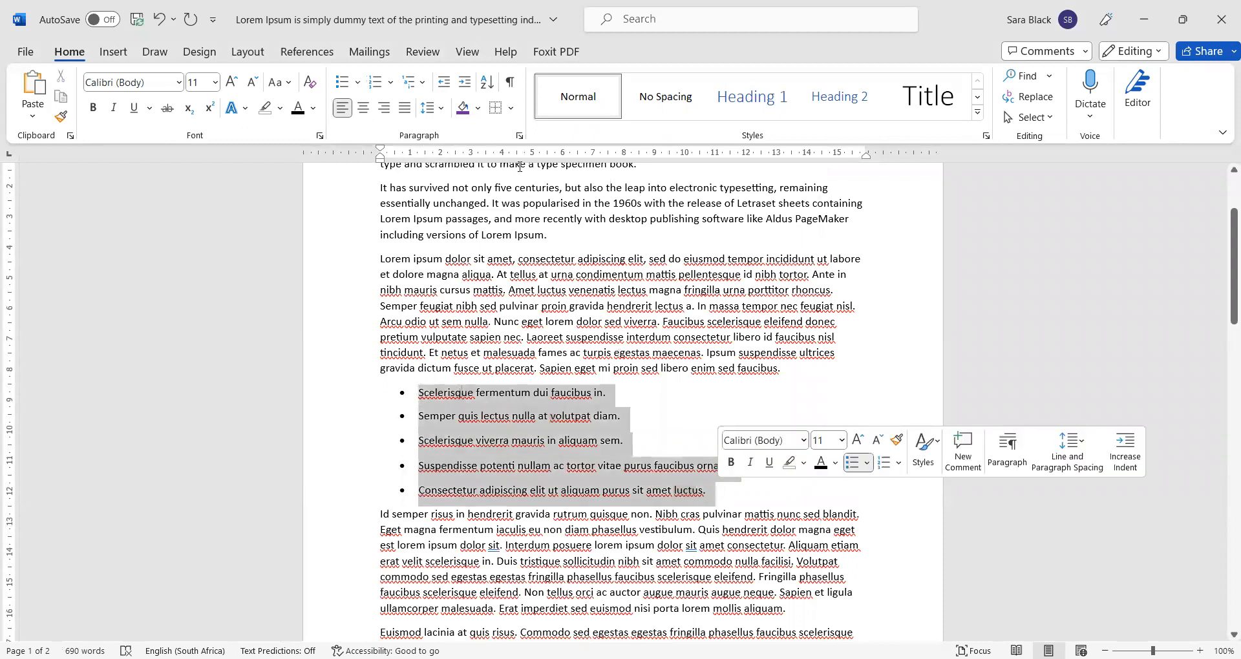
left_click(520, 135)
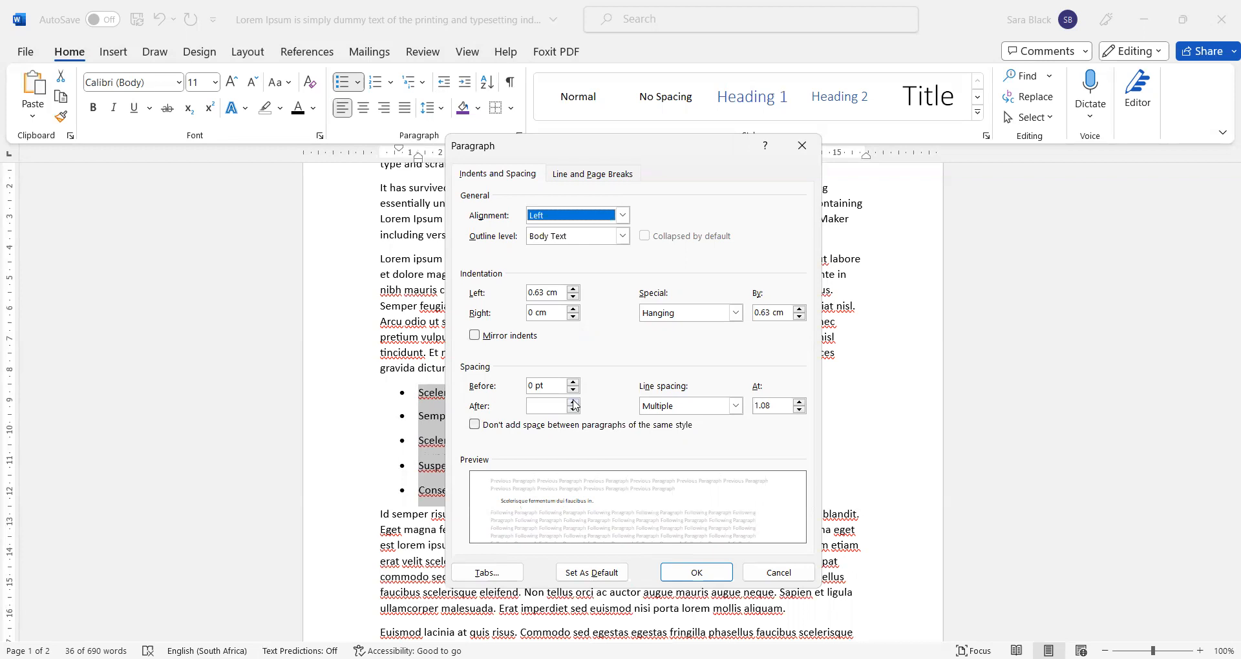
left_click(575, 401)
left_click(712, 573)
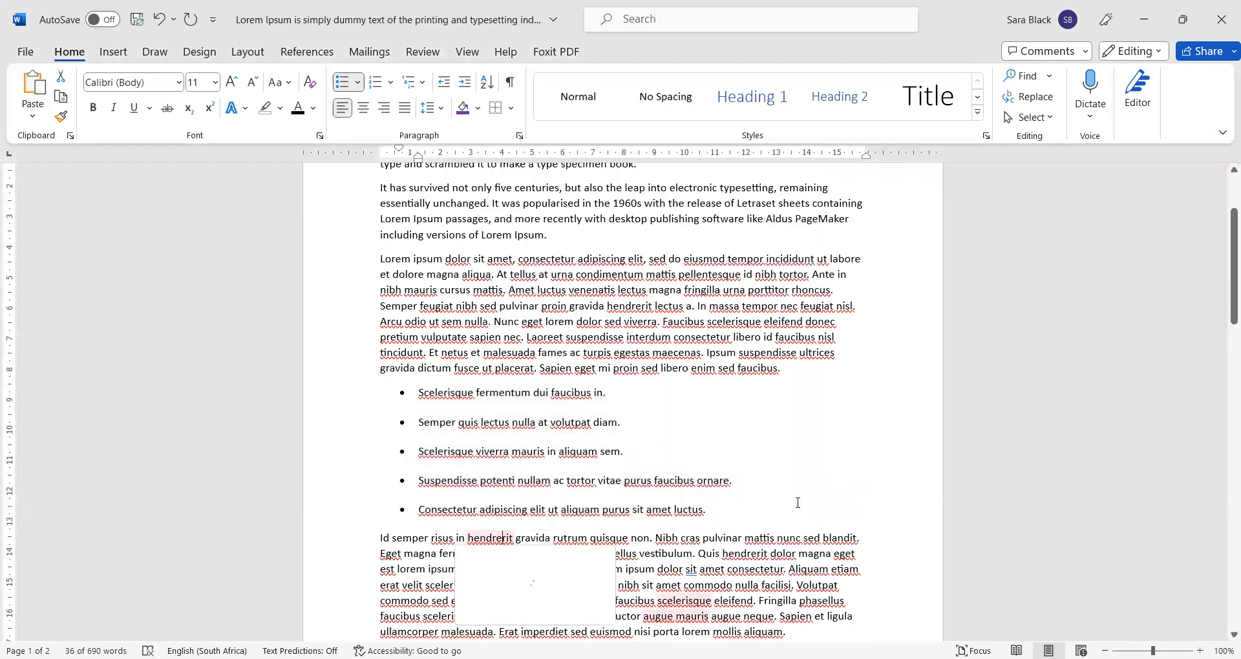
left_click(799, 501)
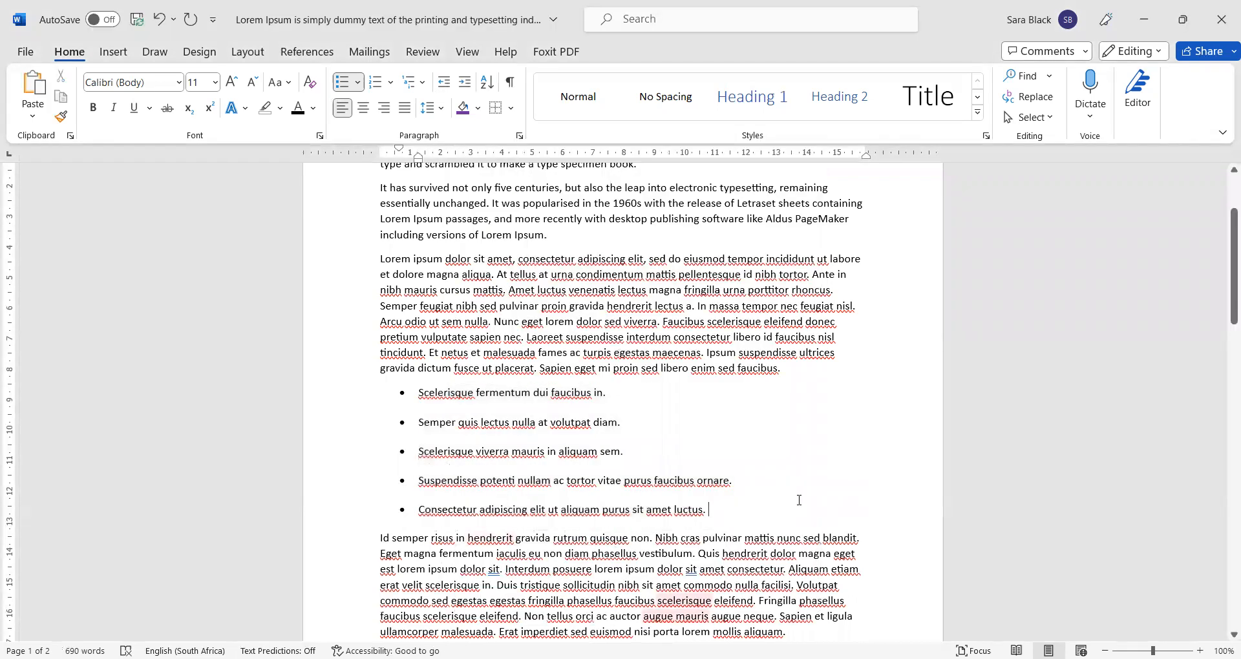
left_click_drag(419, 392, 723, 501)
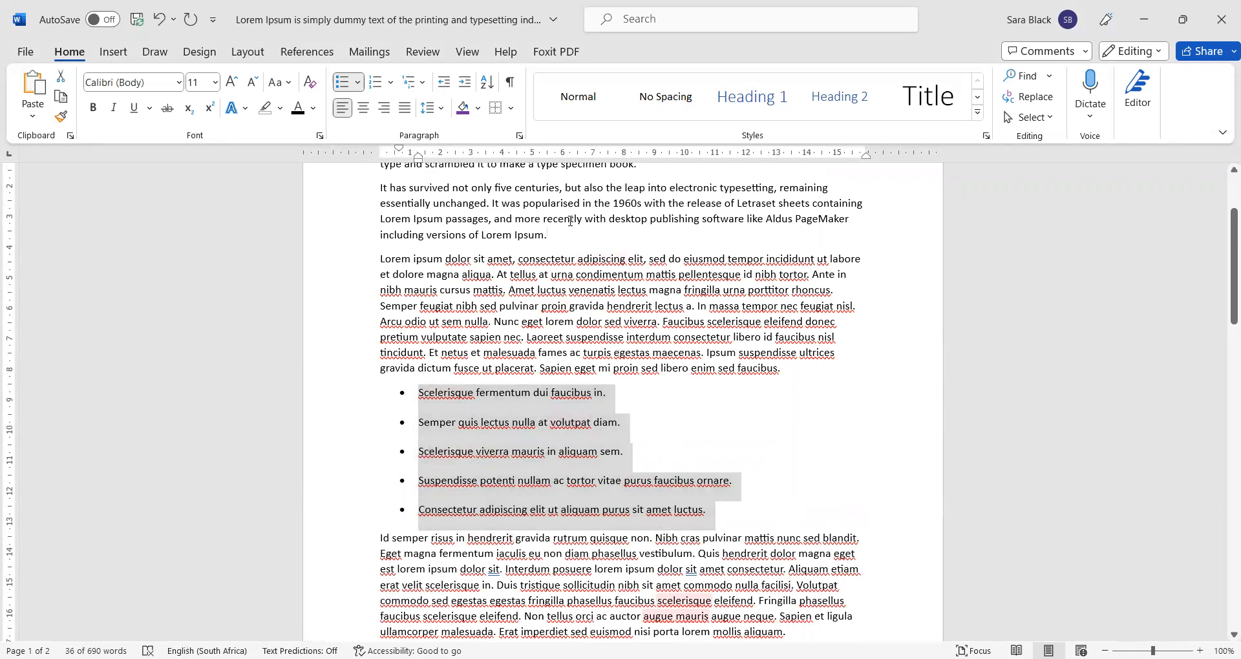
- Replace the misspelled 'sollicitudin' with the suggestion 'solicitudes' in the paragraph below the list
left_click(573, 306)
scroll(591, 356, "down", 2)
left_click(604, 479)
scroll(631, 527, "down", 1)
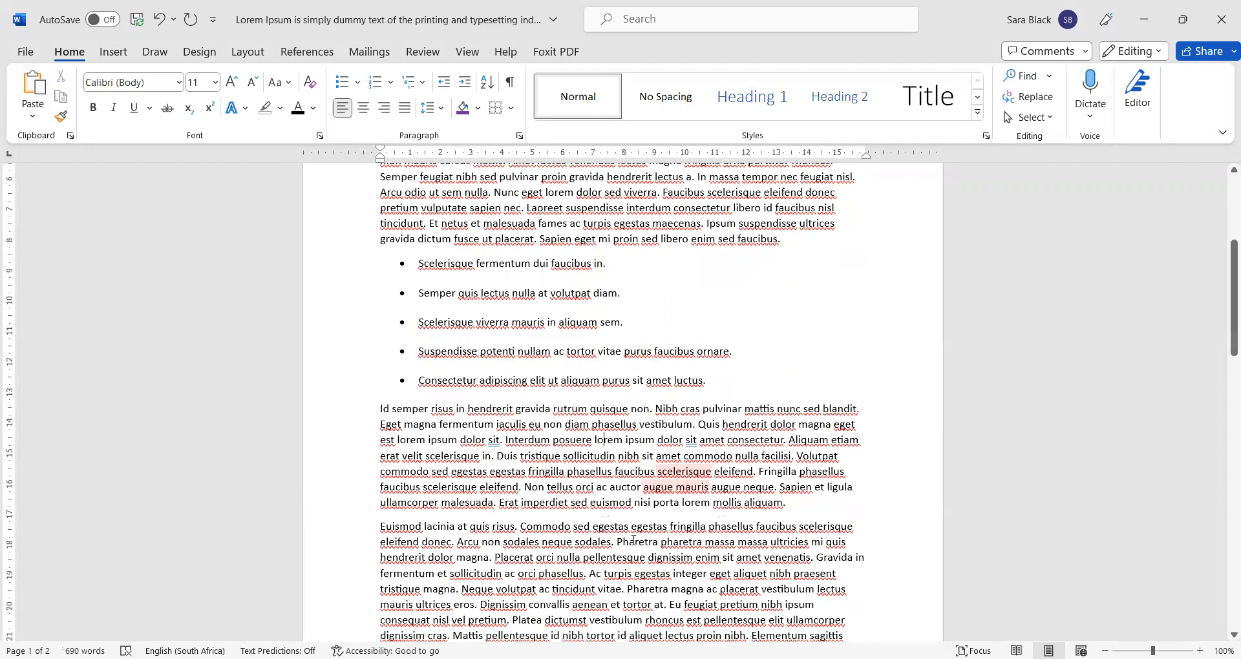
left_click(584, 450)
left_click(598, 500)
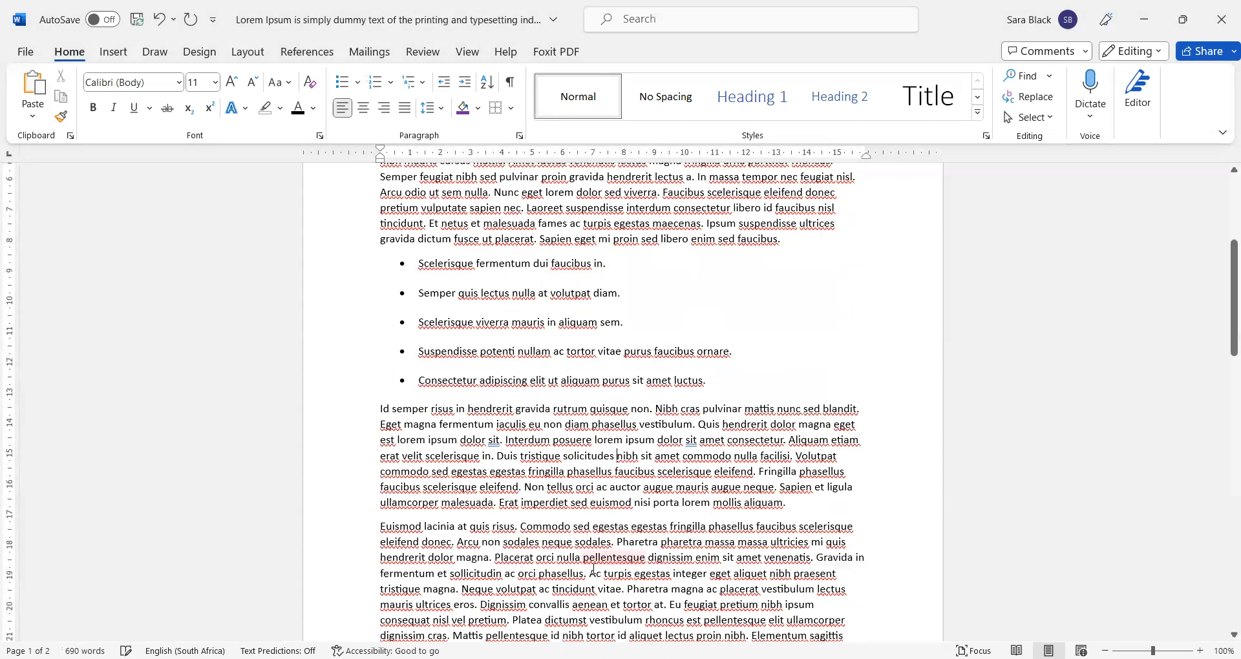
- Turn on 'Don't add space between paragraphs of the same style' for the five bullets
left_click(457, 559)
left_click_drag(715, 382, 400, 256)
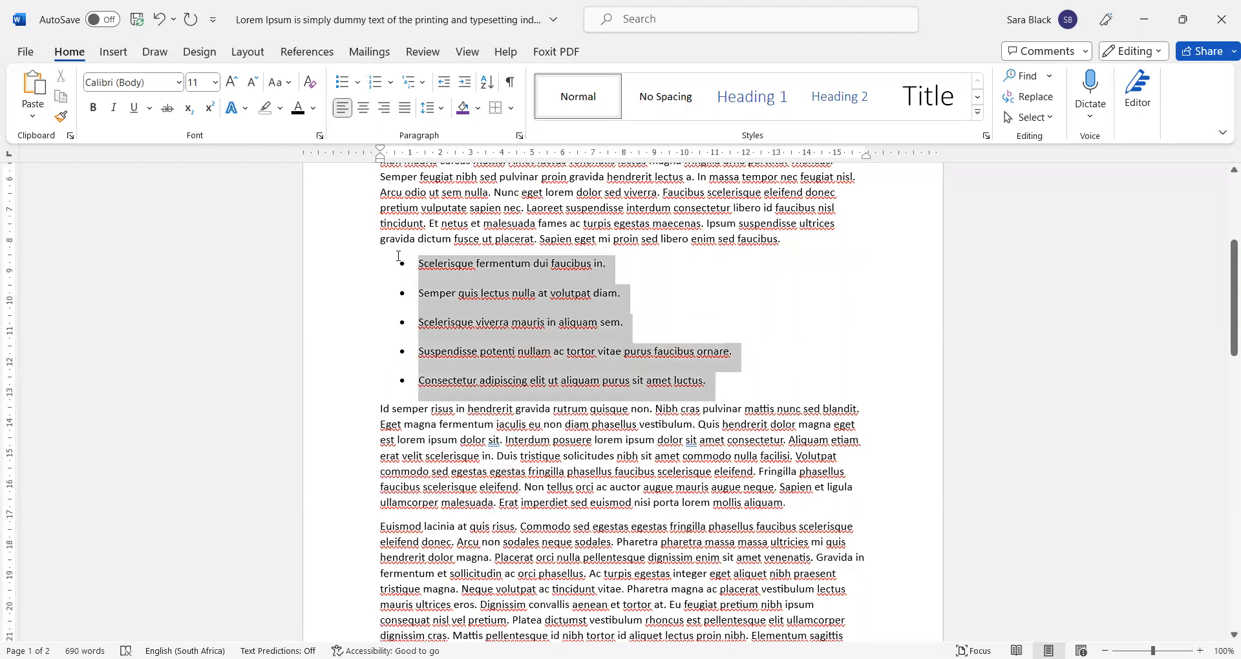
left_click(520, 135)
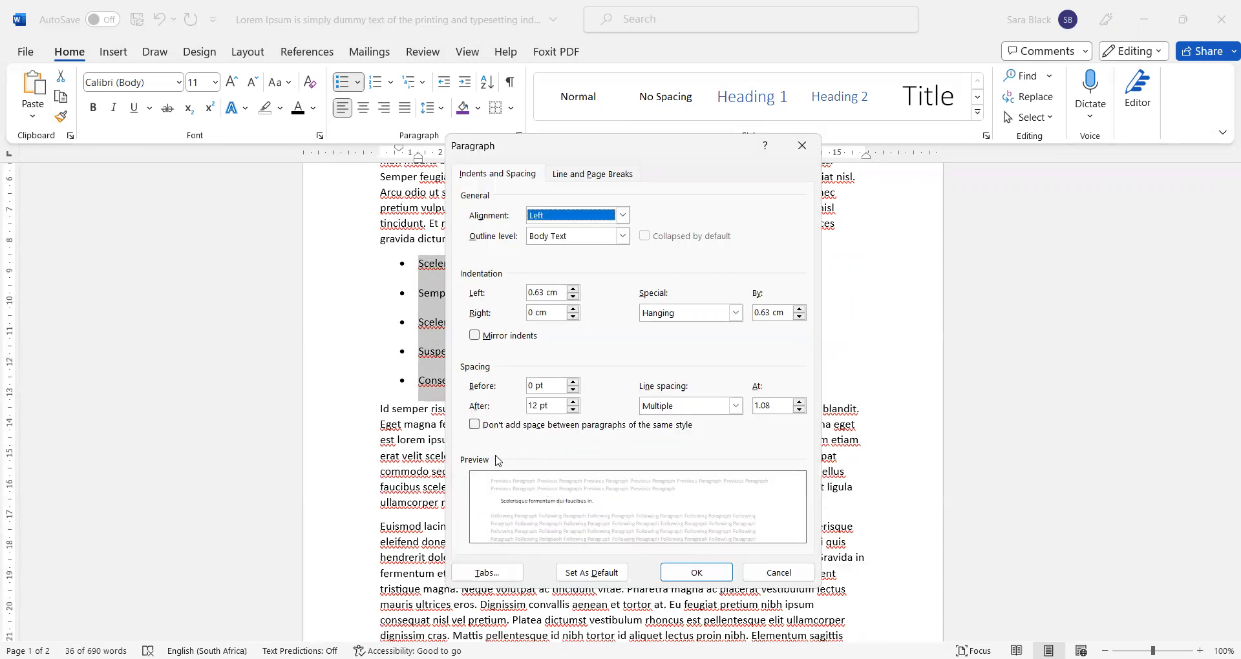
left_click(501, 426)
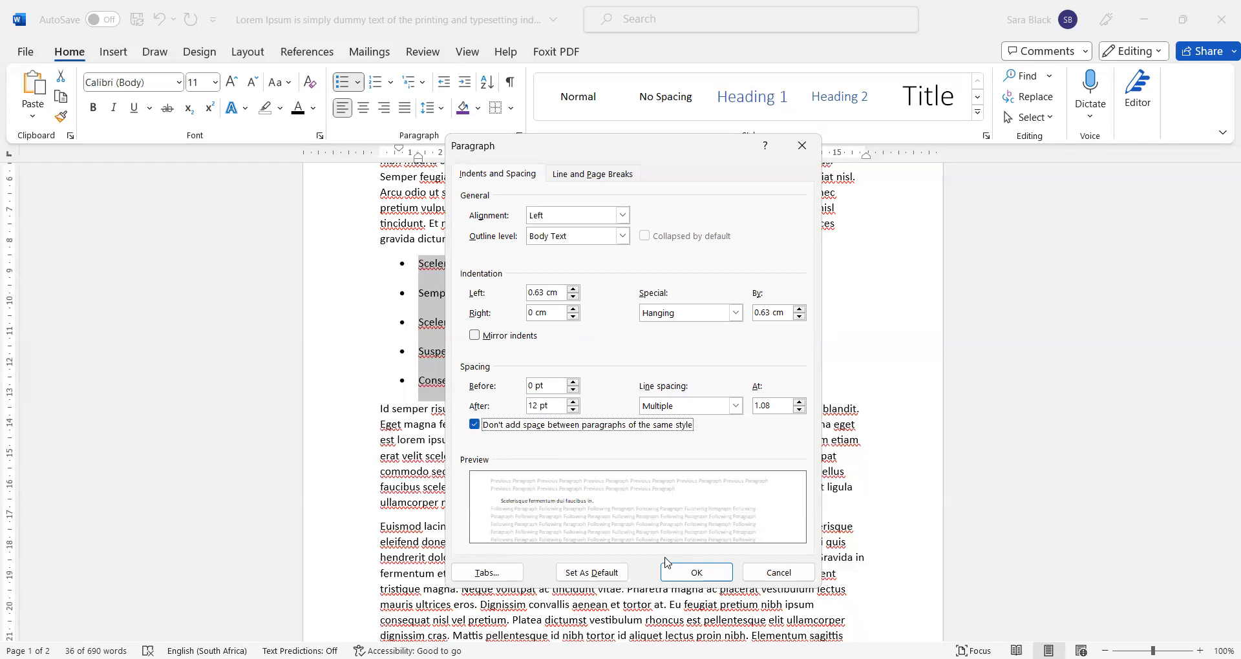
left_click(686, 576)
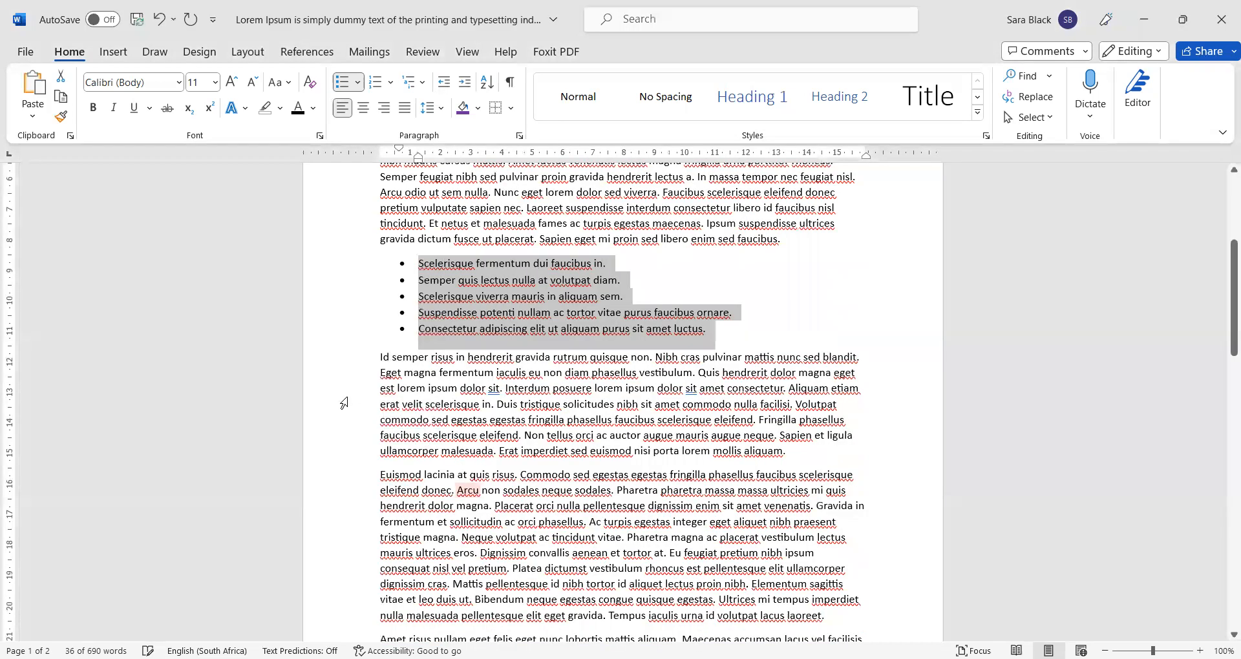
left_click(348, 394)
- Check the spelling flags on odio, interdum and sem, then reselect the bullet list
left_click(412, 192)
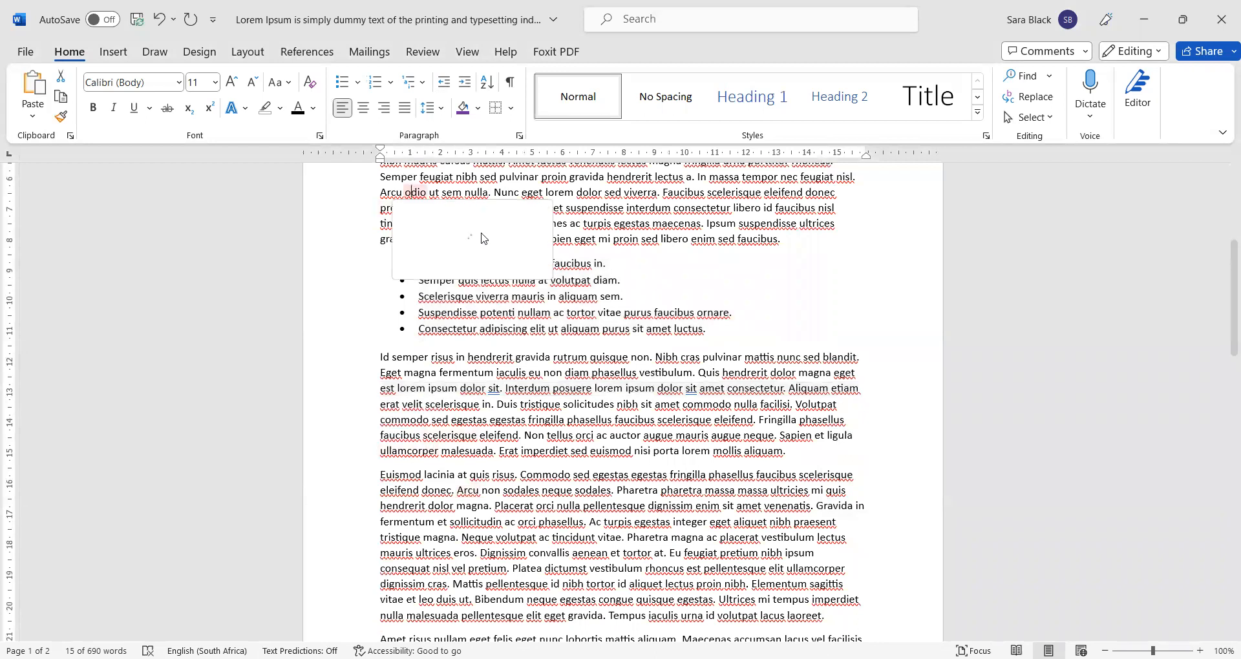
left_click(640, 209)
left_click(444, 193)
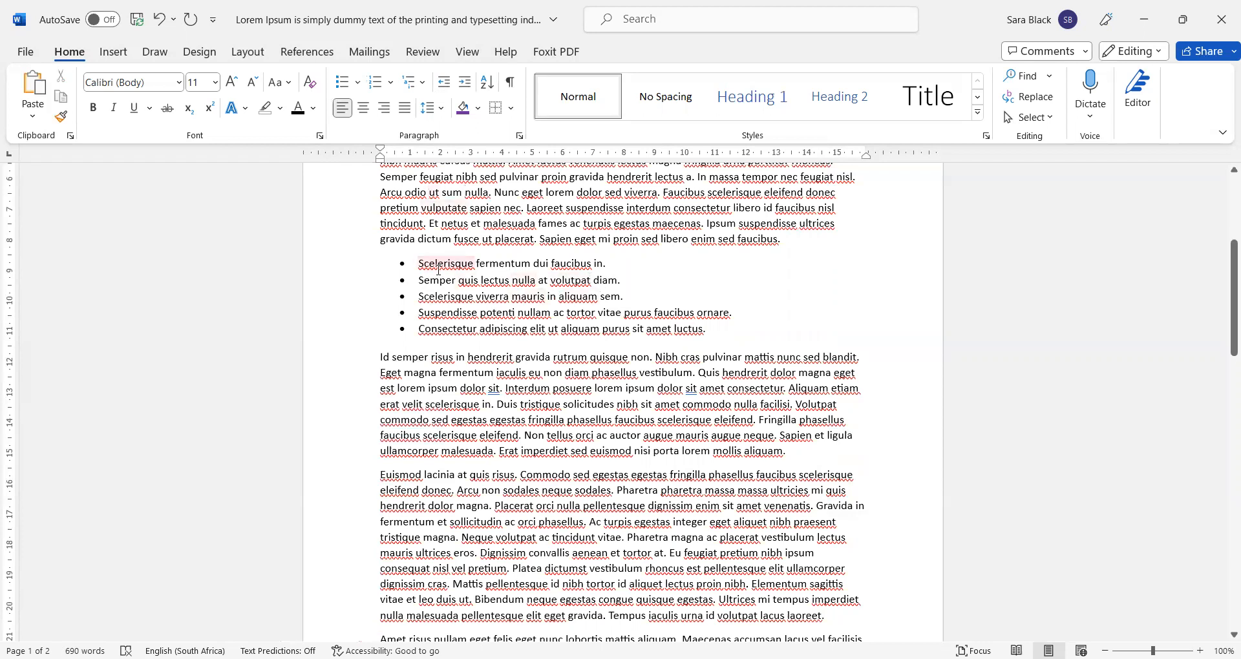
left_click_drag(438, 265, 714, 340)
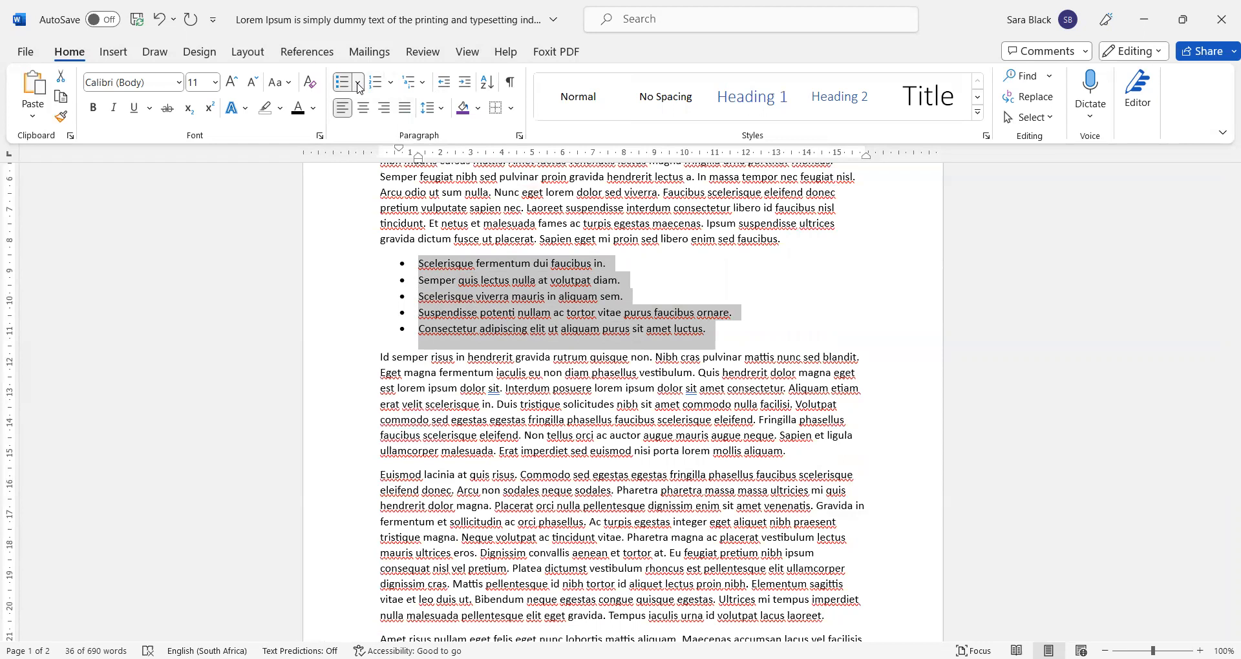
left_click(519, 136)
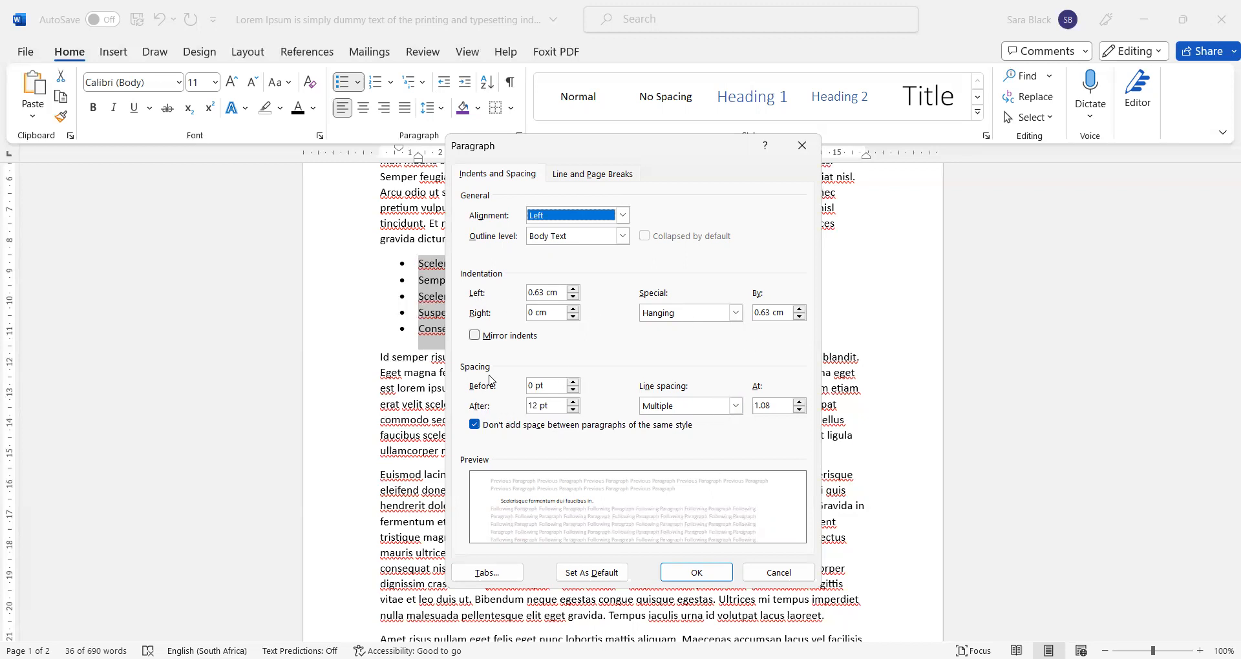
left_click(574, 177)
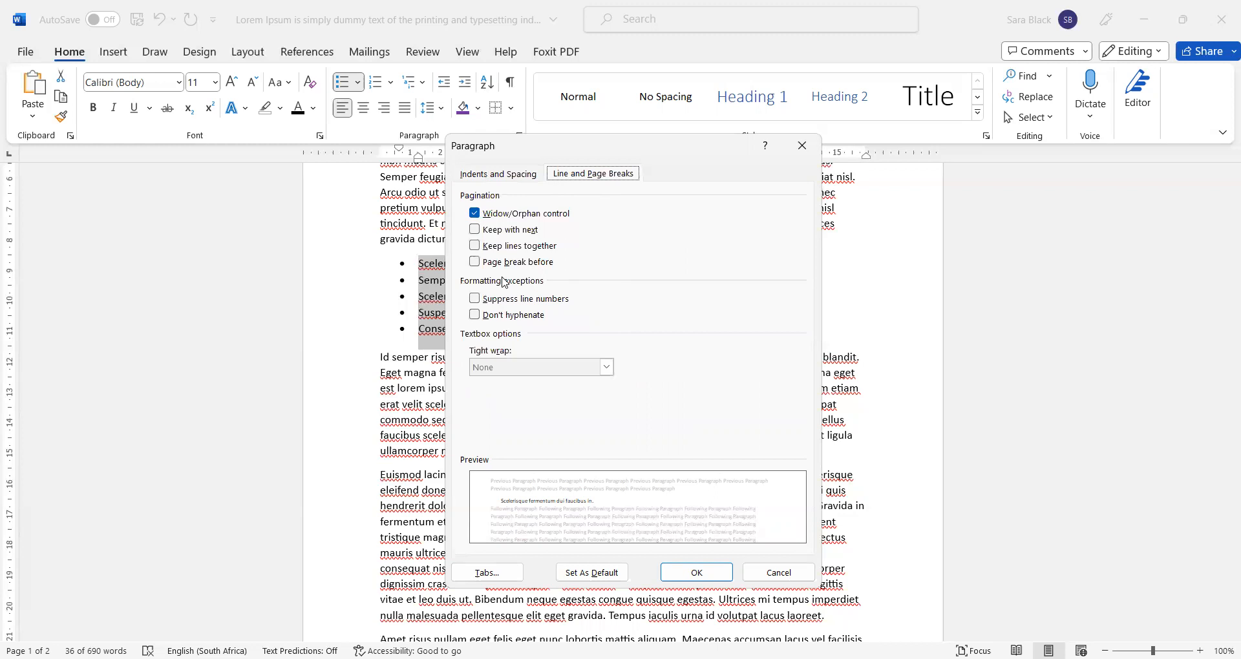
left_click(524, 178)
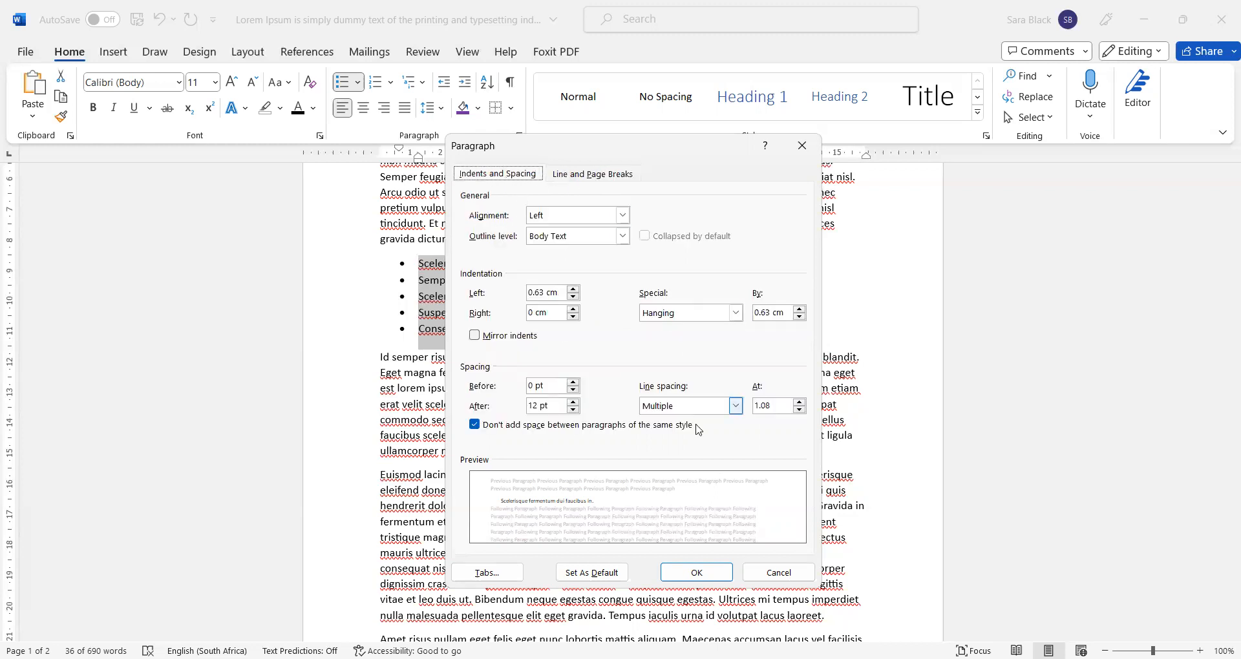
left_click(756, 575)
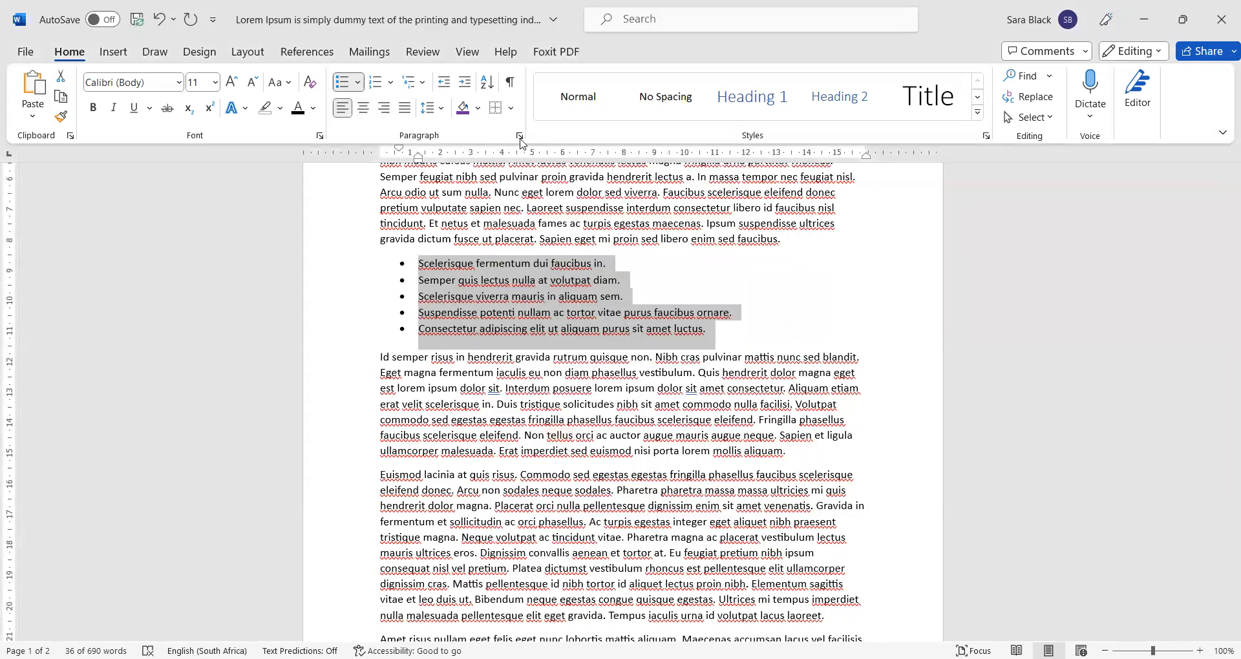
- Open the Bullets dropdown to view the Bullet Library styles
left_click(359, 83)
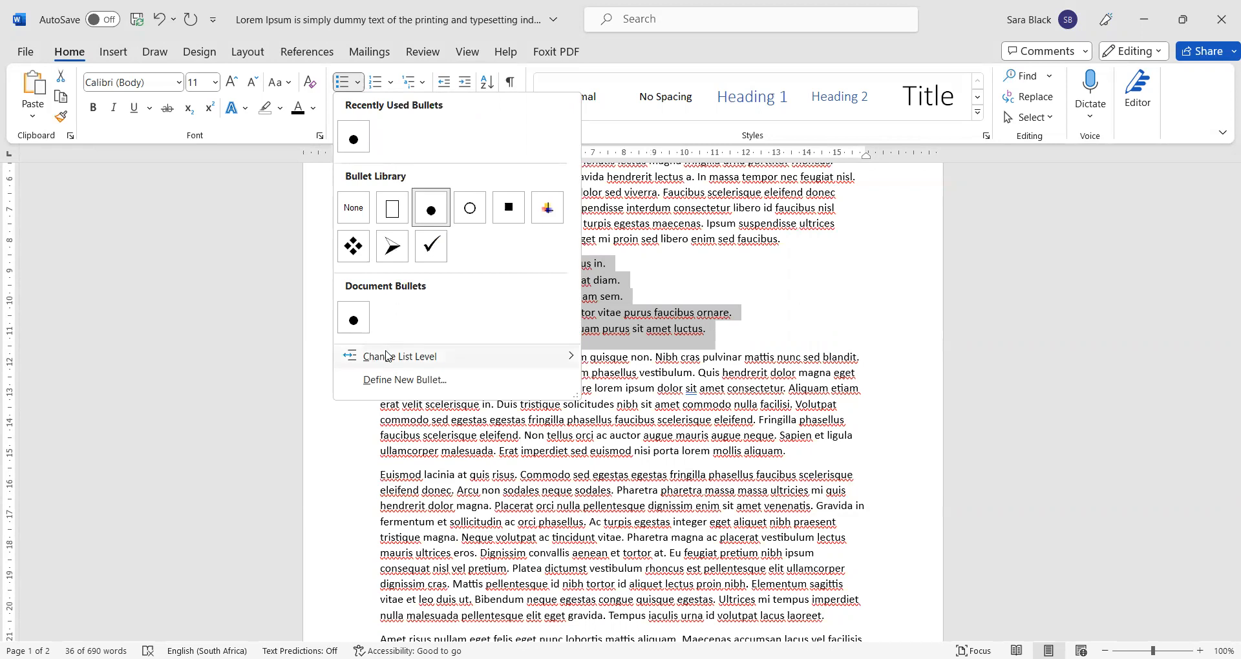
mouse_move(387, 356)
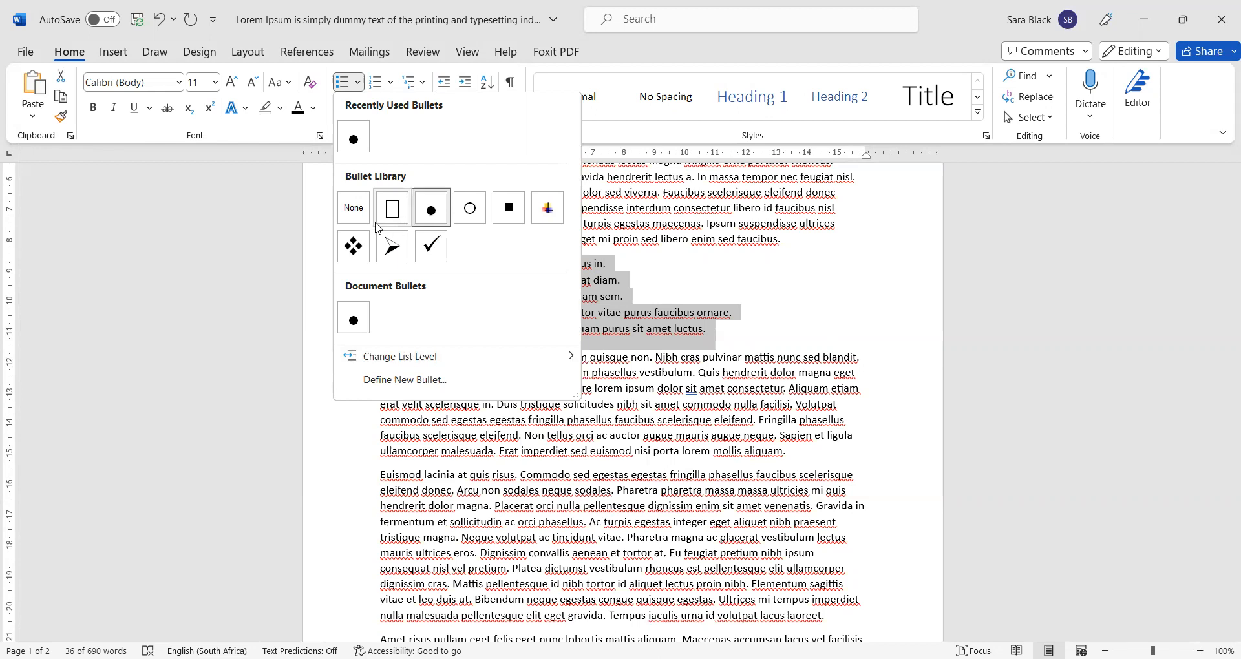
- Try hollow square, filled dot and hollow circle bullets, then settle on checkmark bullets
left_click(401, 221)
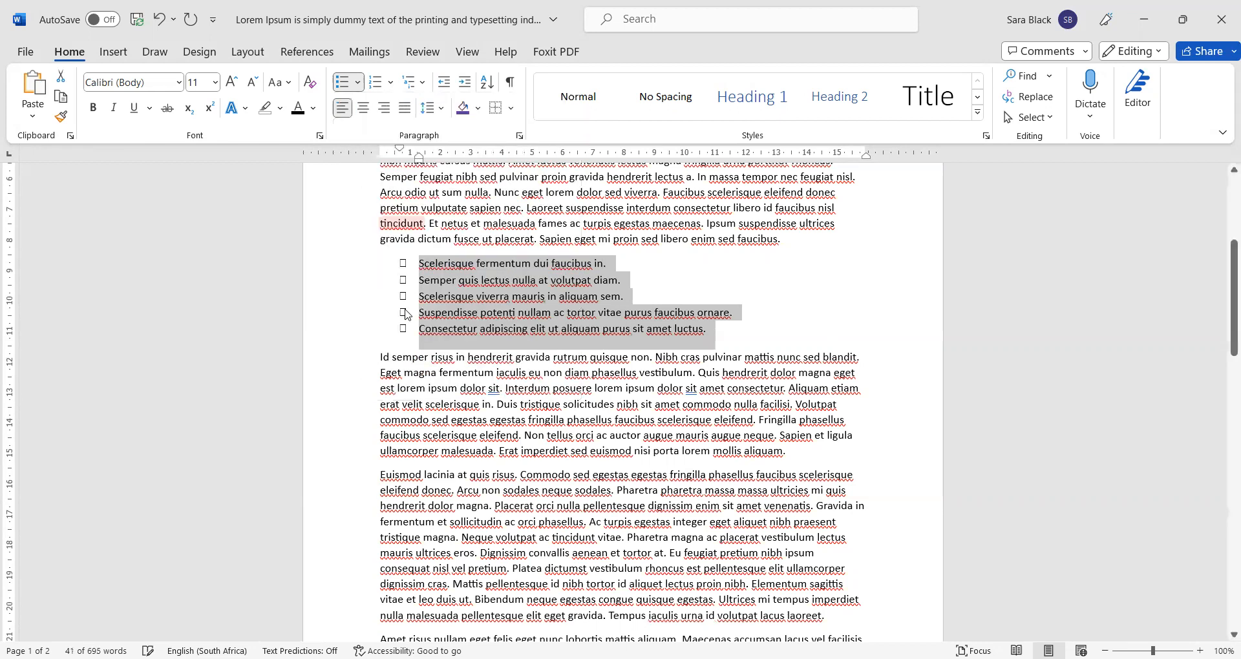
left_click(358, 82)
left_click(430, 208)
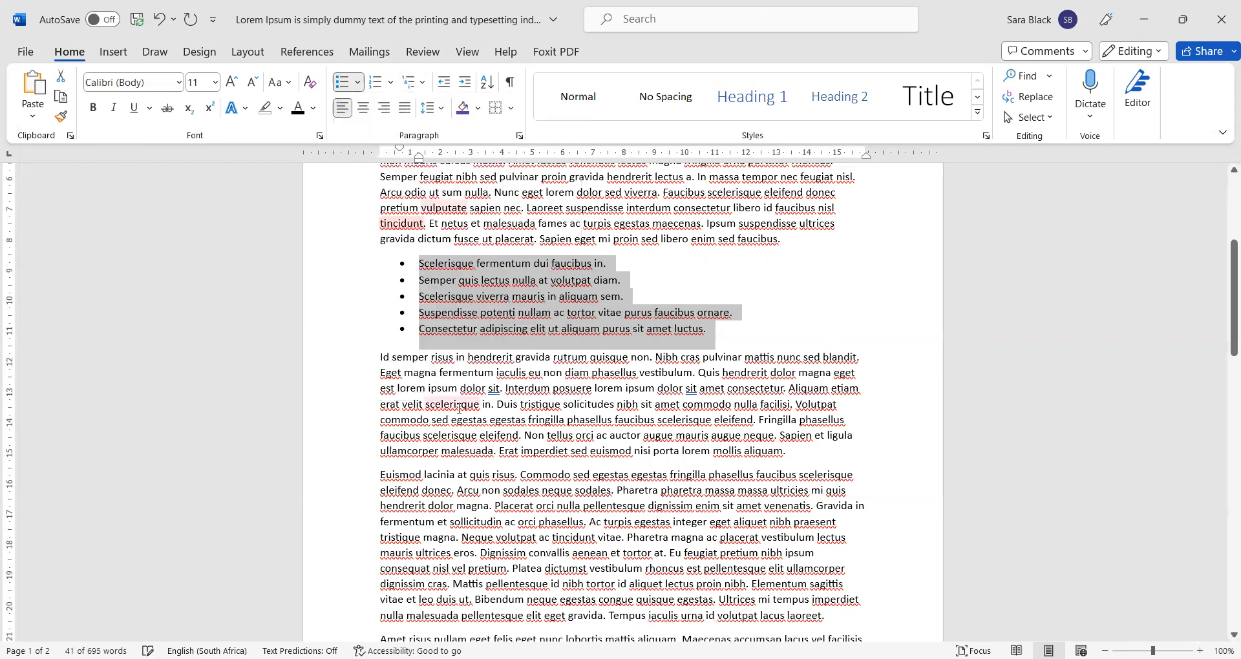
left_click(358, 82)
left_click(477, 207)
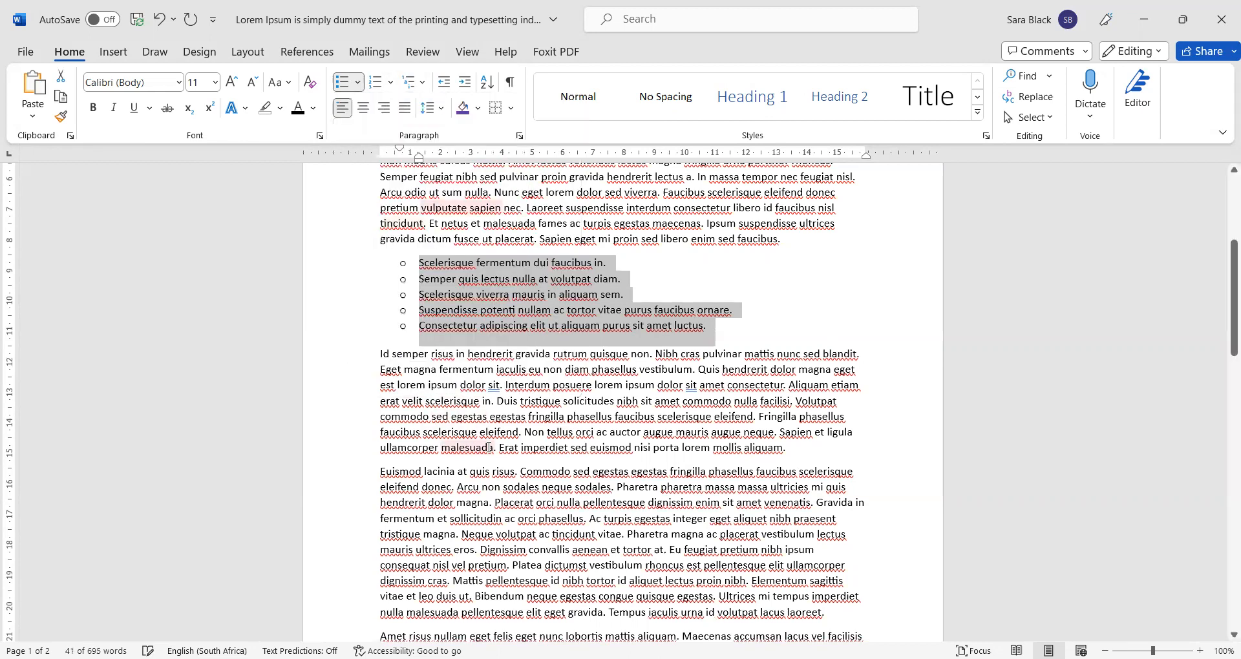
left_click(363, 83)
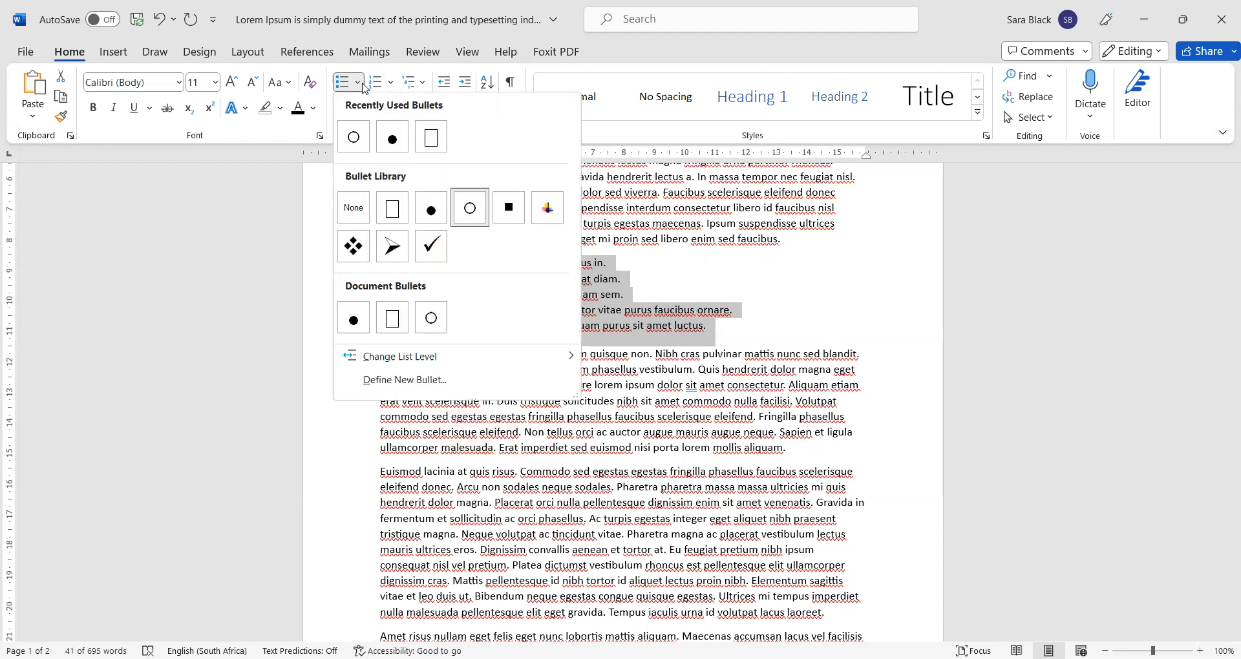
left_click(430, 247)
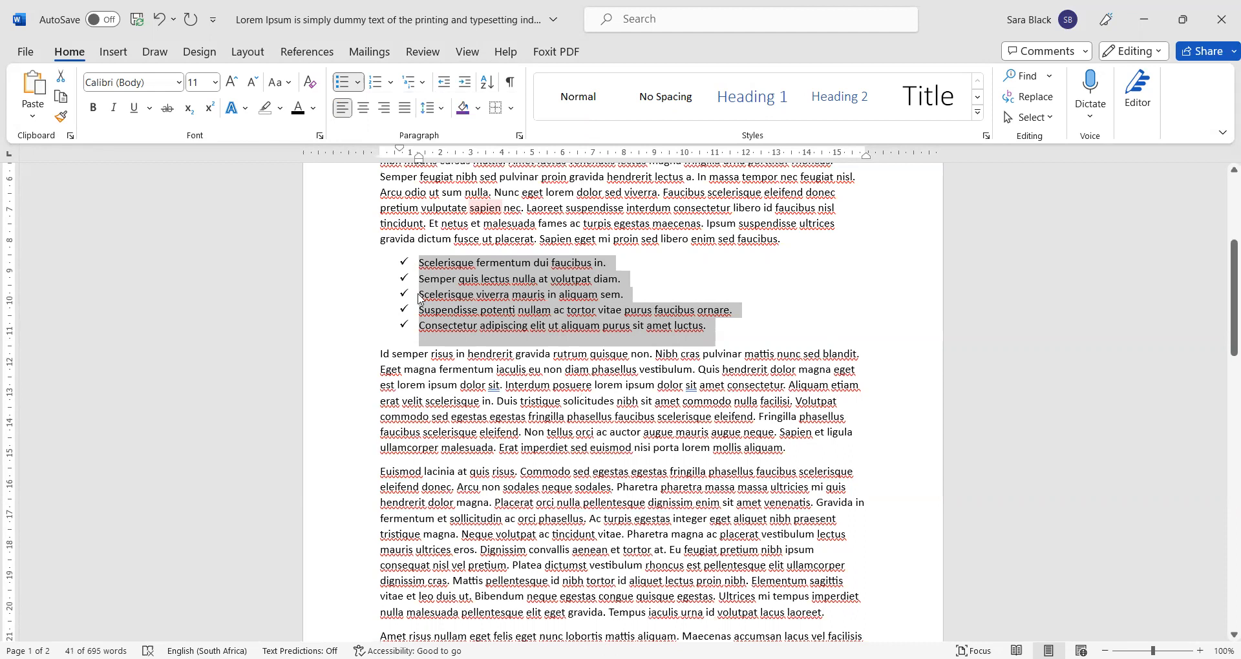
left_click(358, 82)
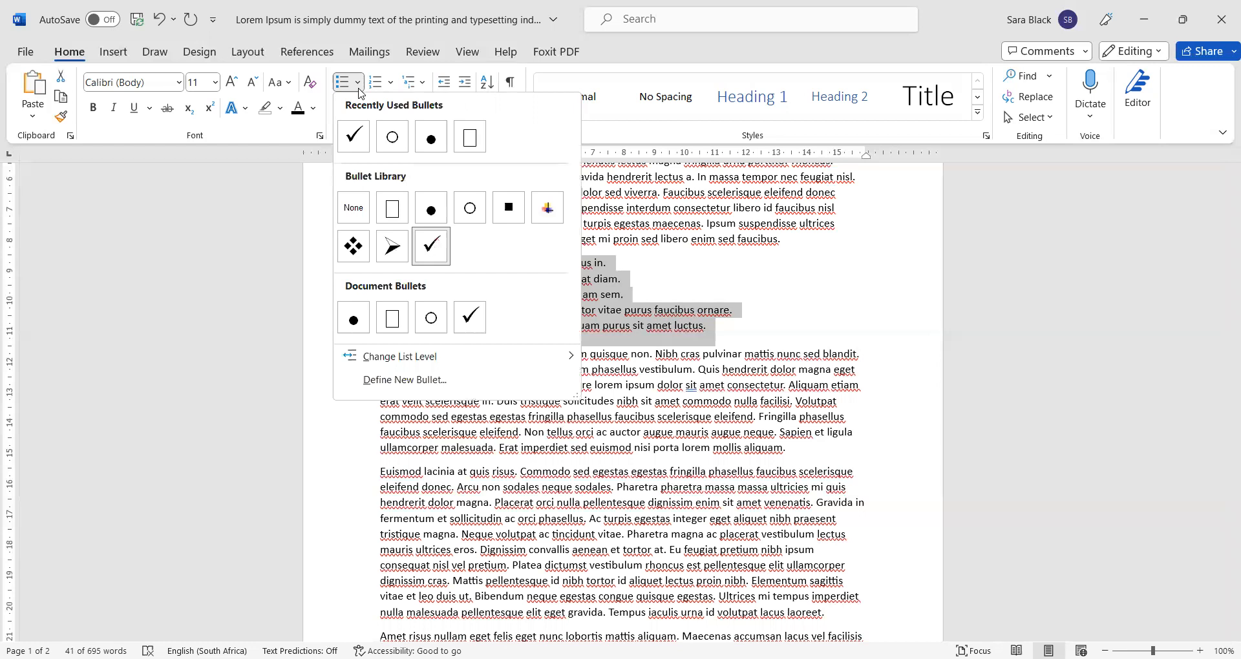
- Open Define New Bullet's symbol picker and browse the list of symbol fonts
left_click(444, 387)
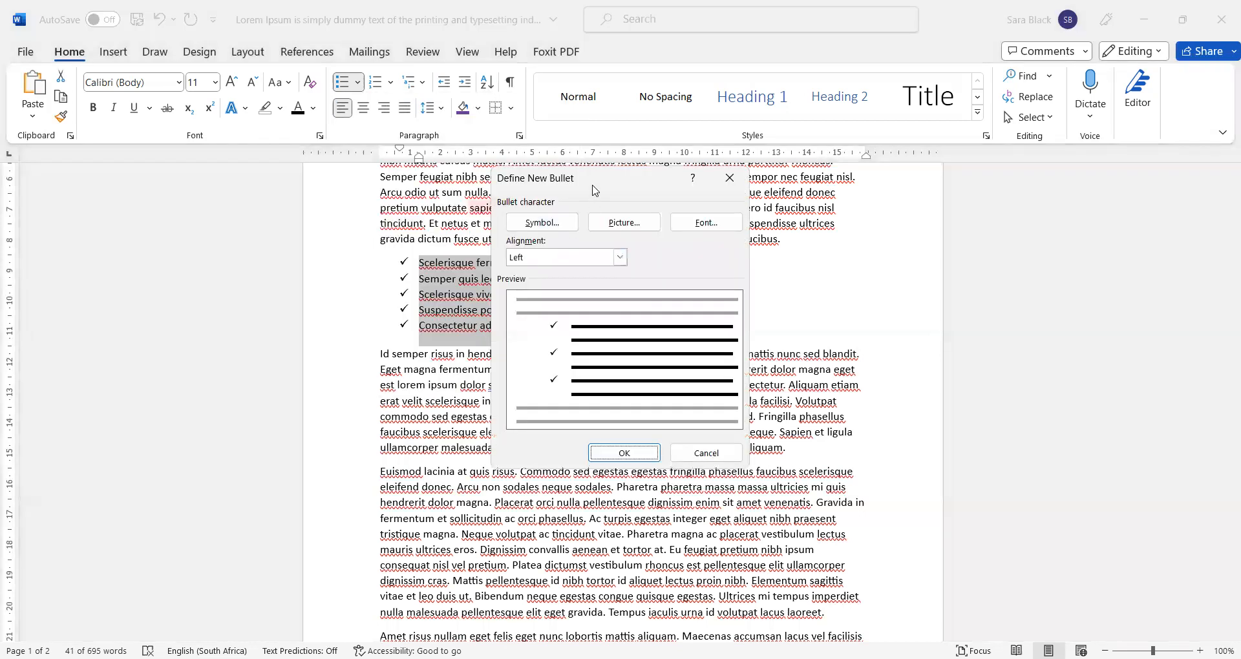
left_click(547, 231)
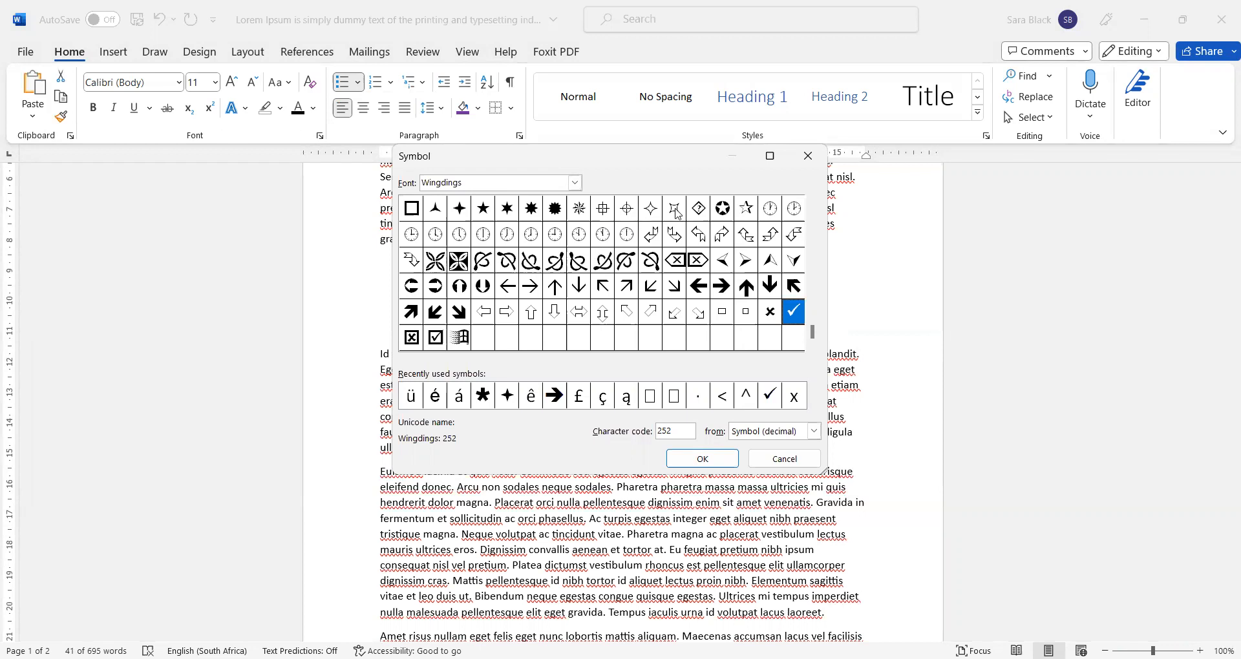
left_click_drag(815, 340, 816, 218)
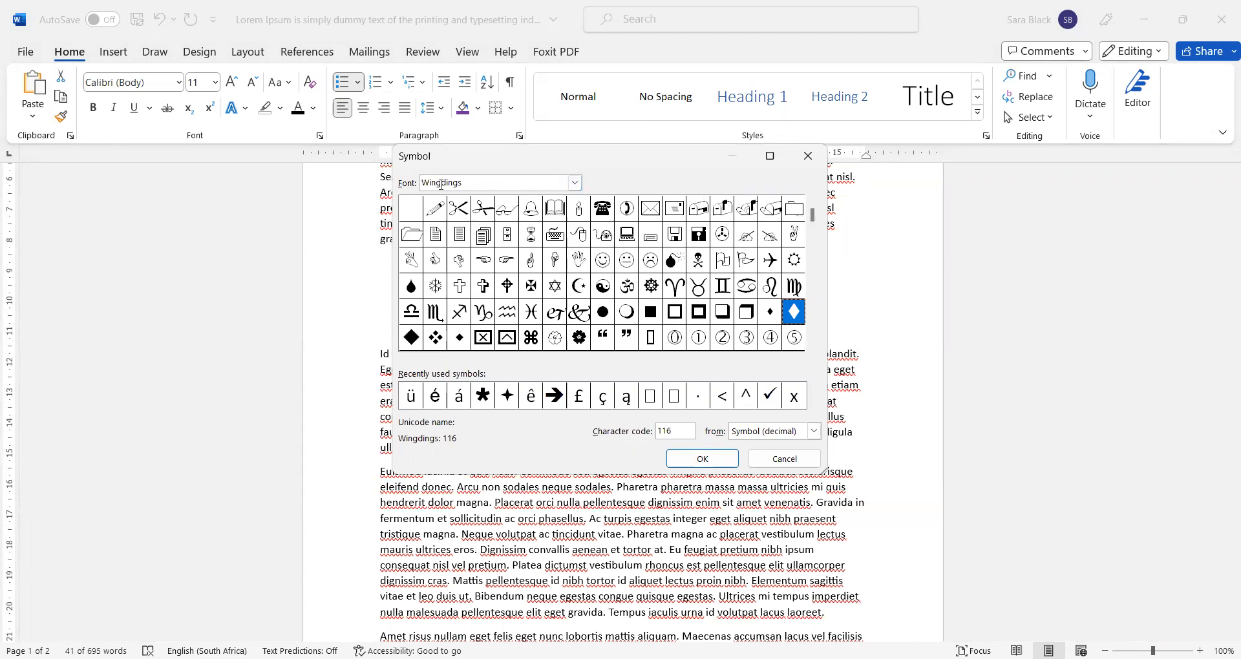
left_click(574, 184)
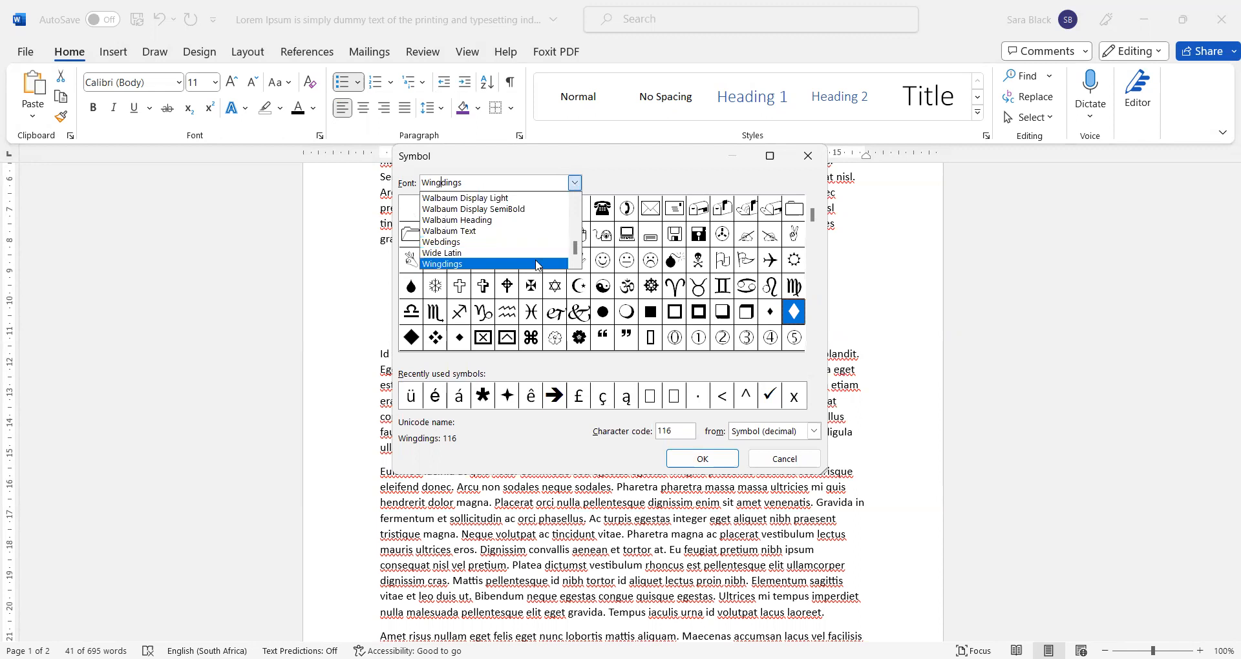
left_click_drag(575, 252, 575, 205)
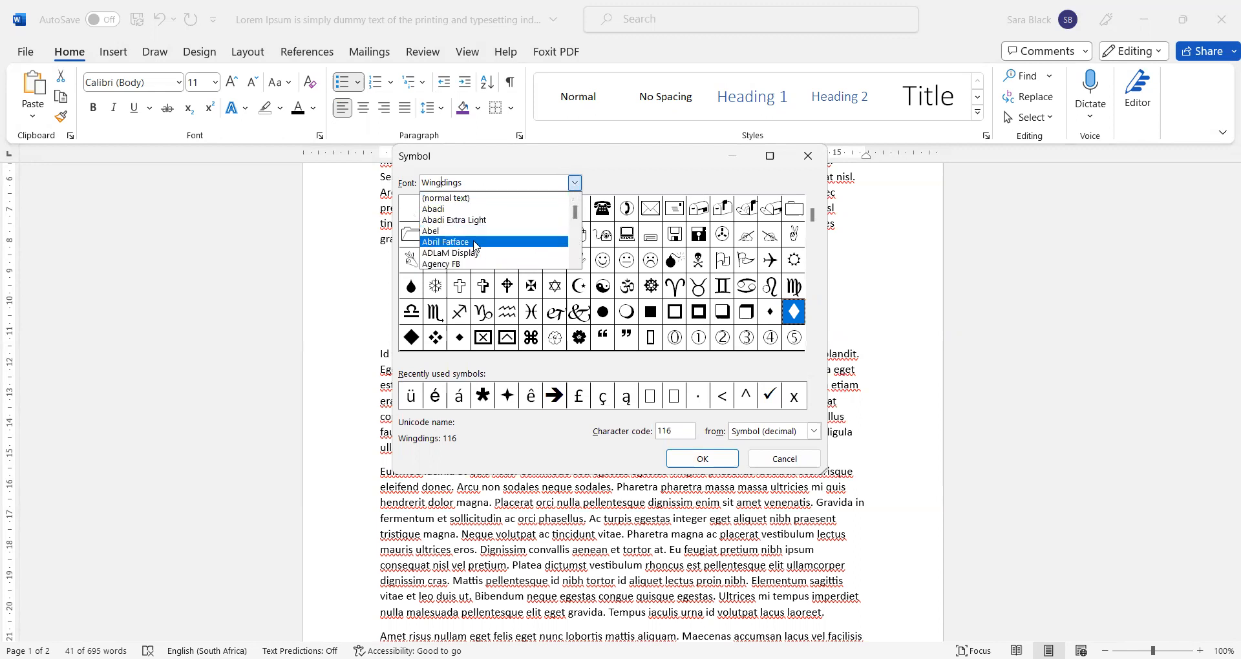
left_click_drag(579, 215, 580, 257)
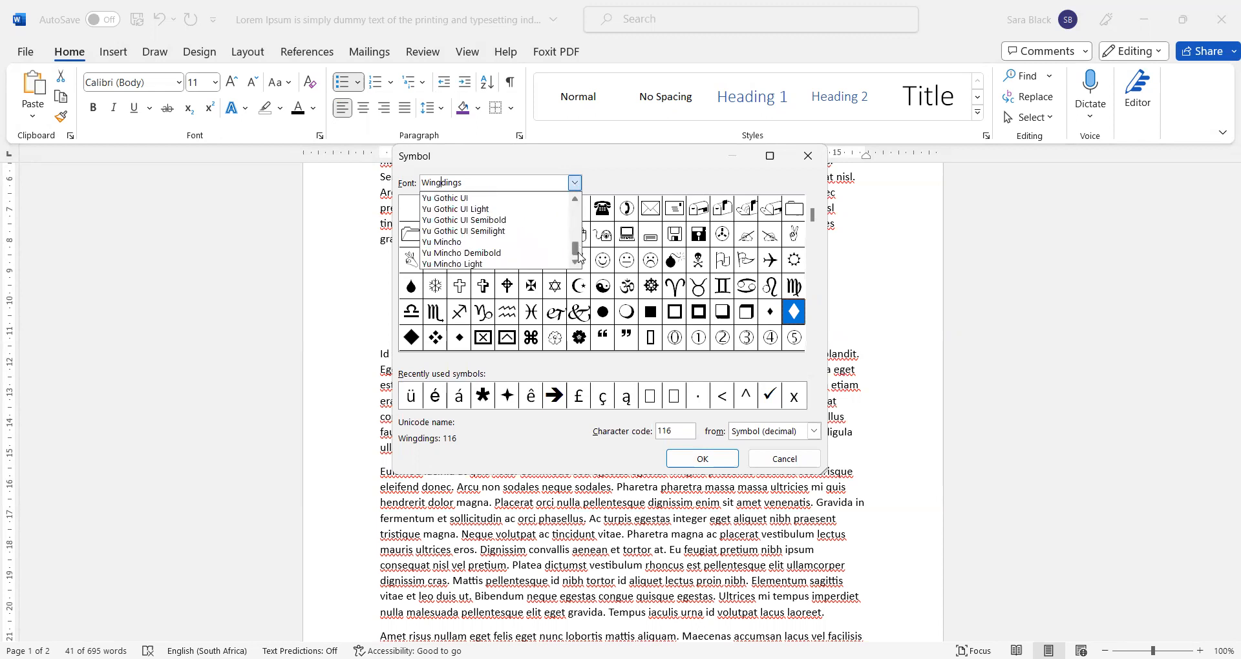
left_click(576, 196)
left_click(576, 196)
left_click(576, 196)
left_click(576, 196)
left_click(576, 196)
left_click(576, 197)
left_click(576, 196)
left_click(576, 197)
left_click(576, 196)
left_click(576, 197)
left_click(576, 196)
left_click(576, 196)
left_click(576, 196)
left_click(576, 196)
left_click(576, 197)
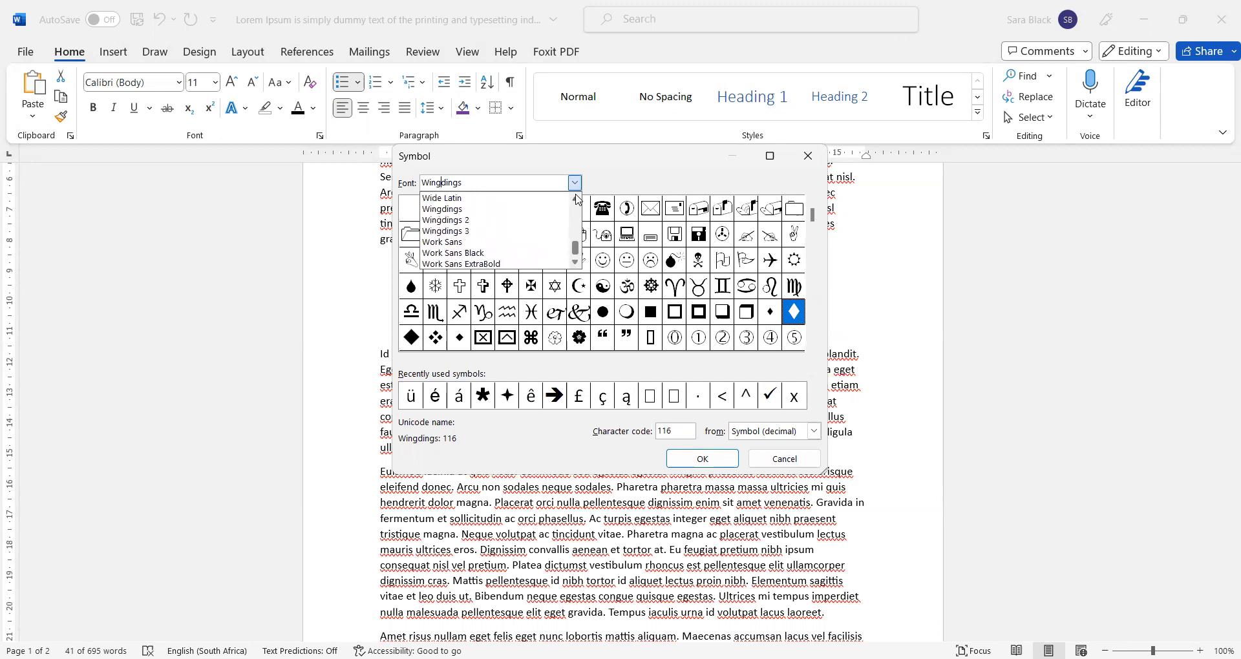
- Apply a Wingdings yin-yang symbol as the list's bullet
left_click(512, 210)
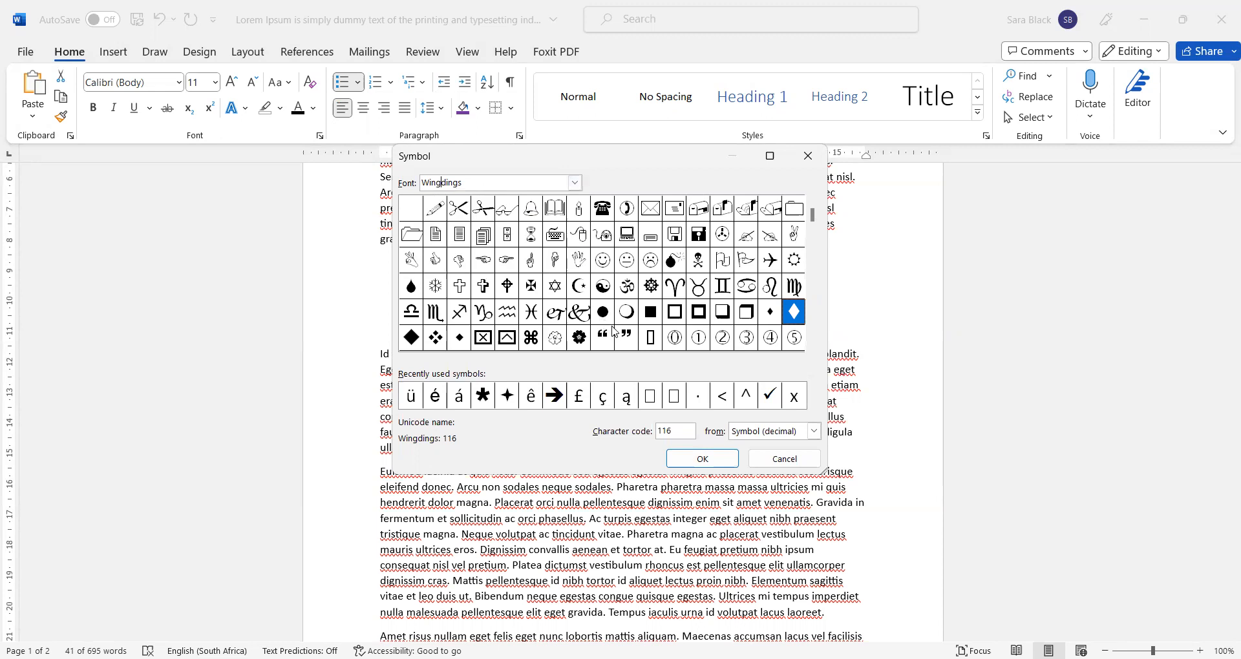
left_click(605, 289)
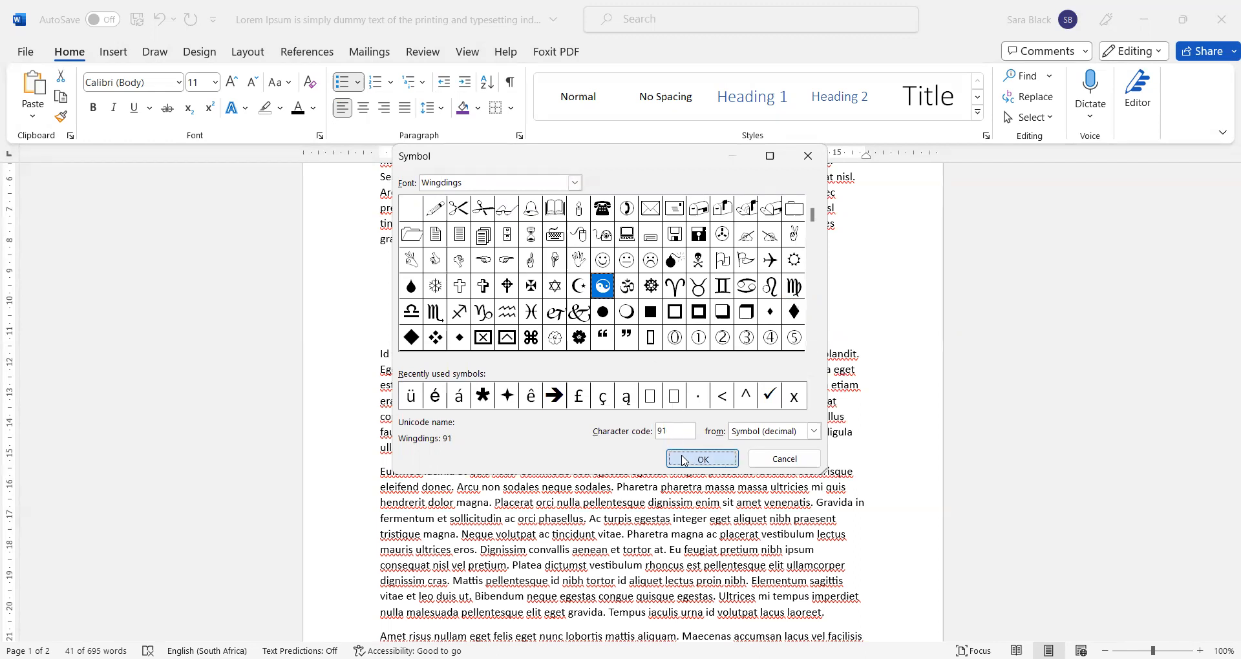
left_click(685, 461)
left_click(625, 454)
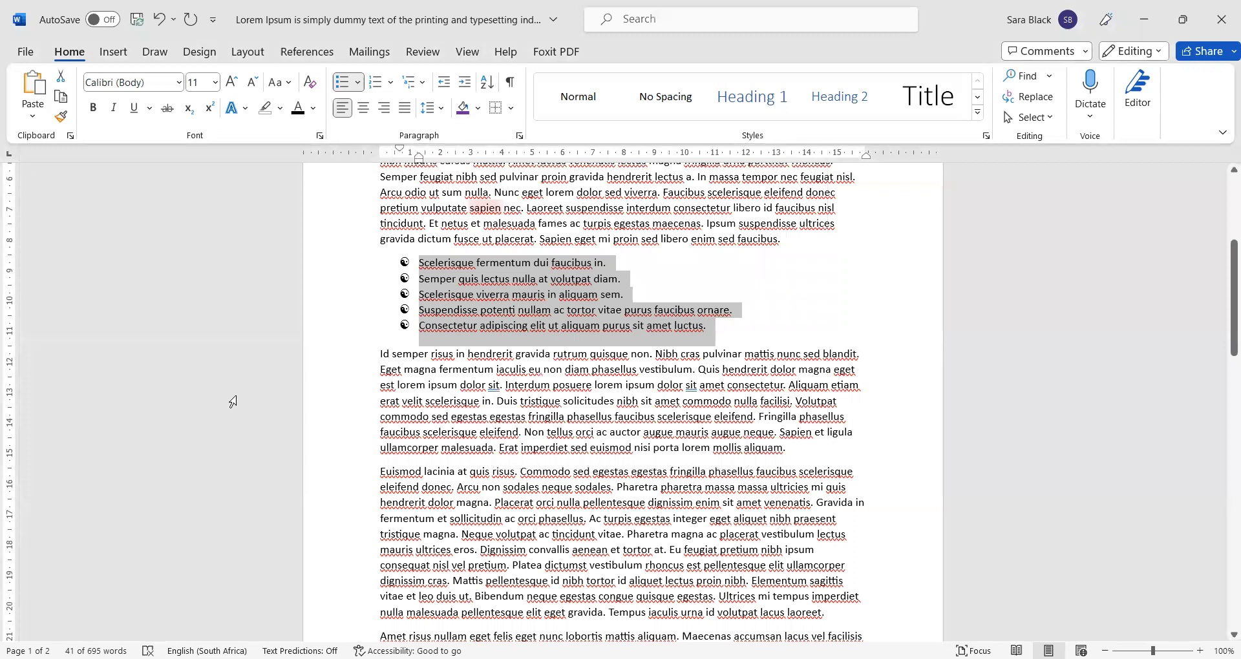
- Replace the bullet with the Wingdings four-point star symbol
left_click(358, 83)
left_click(449, 382)
left_click(559, 217)
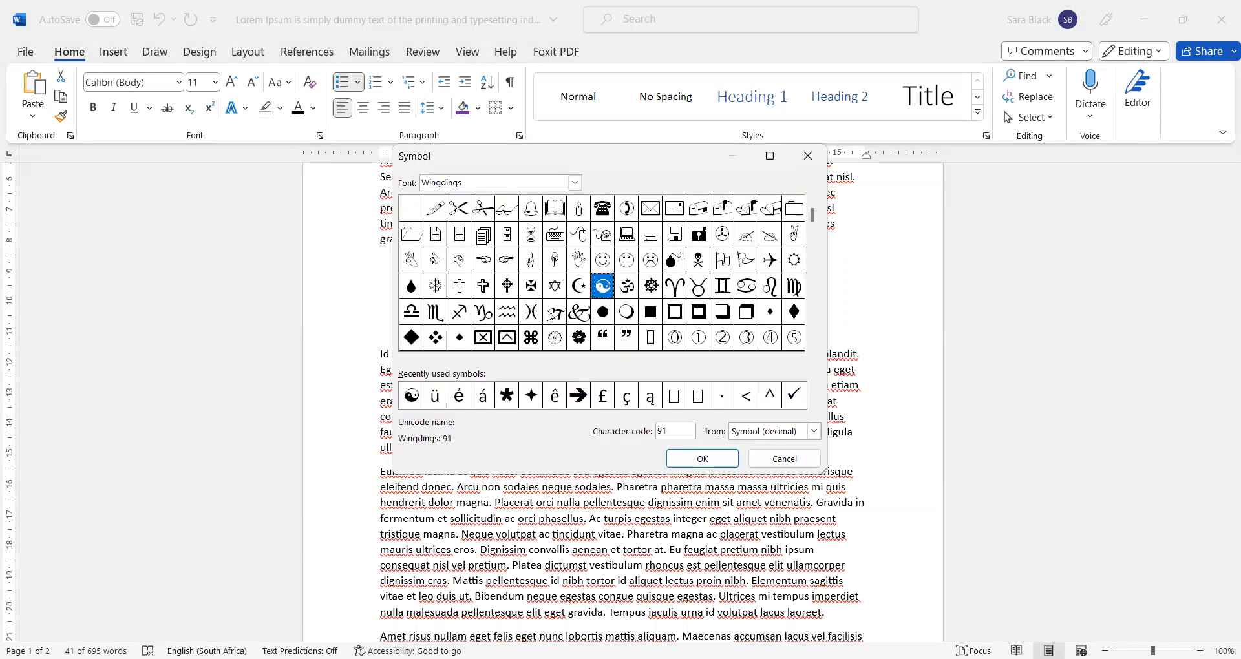
left_click(531, 403)
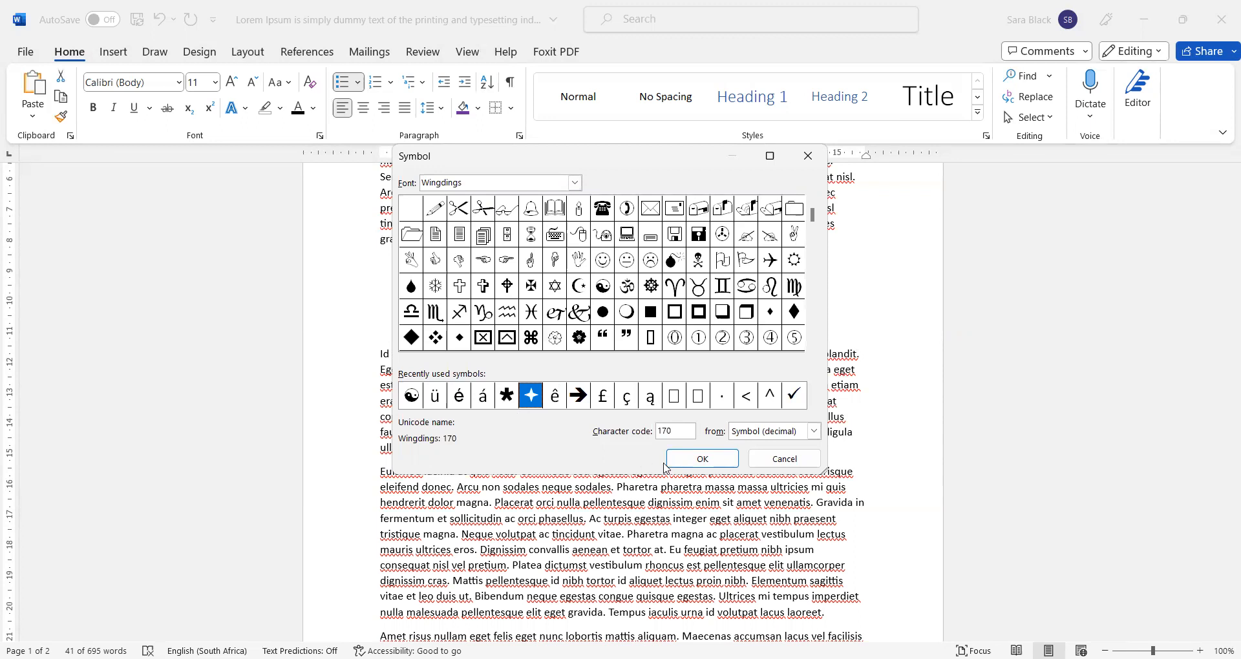
left_click(708, 460)
left_click(630, 460)
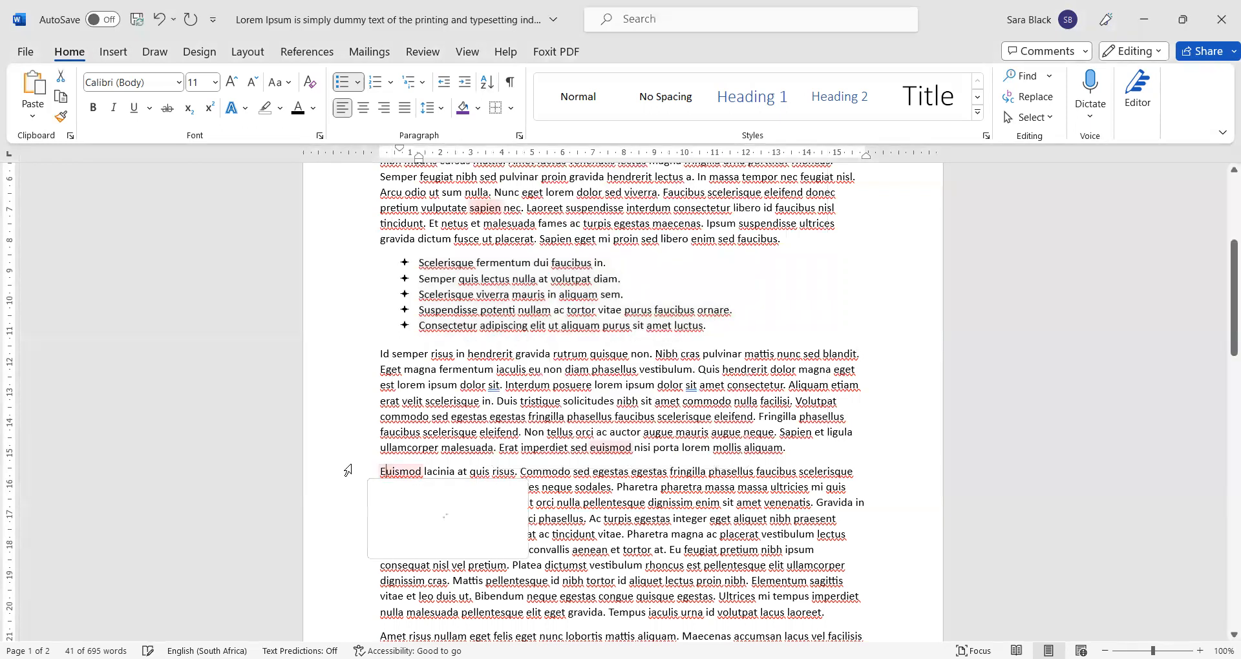
left_click(349, 447)
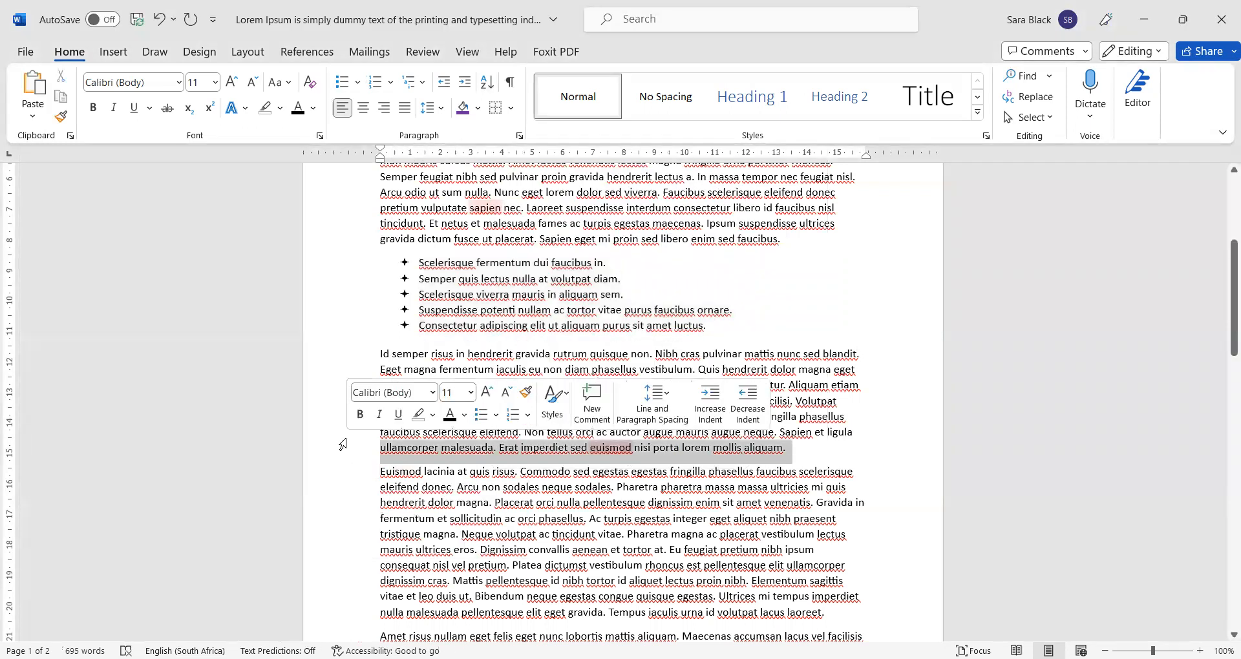
left_click(350, 363)
- Select the whole five-item star-bulleted list
left_click(457, 414)
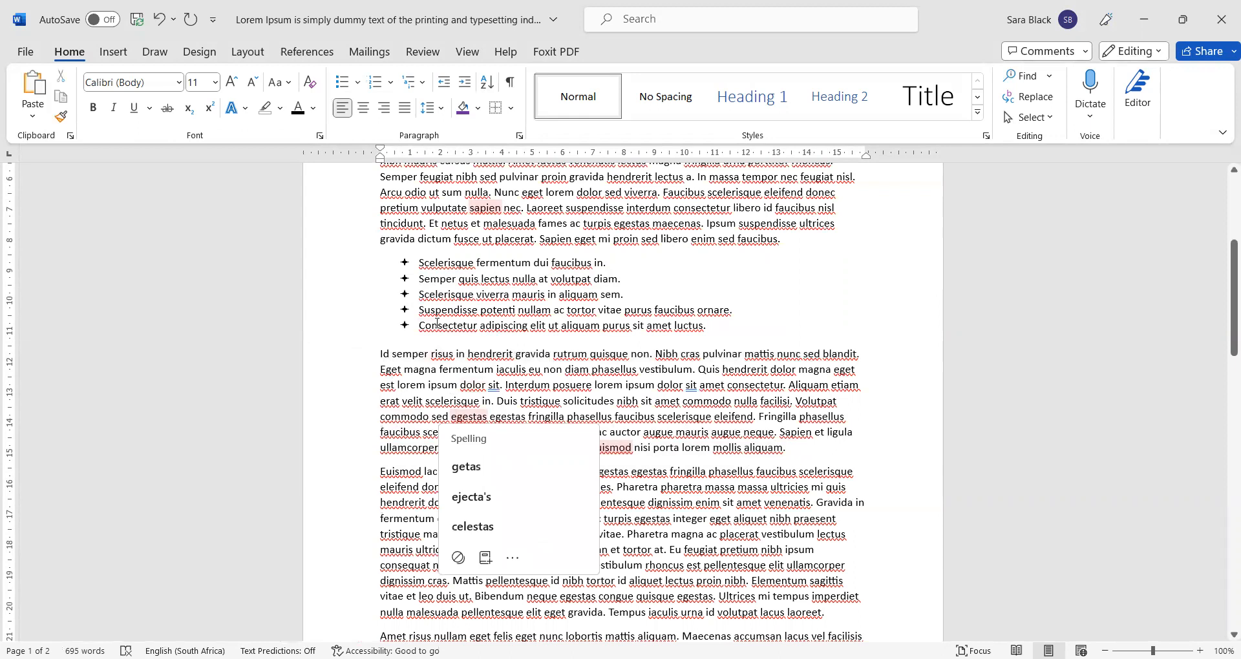
scroll(468, 315, "up", 2, "ctrl")
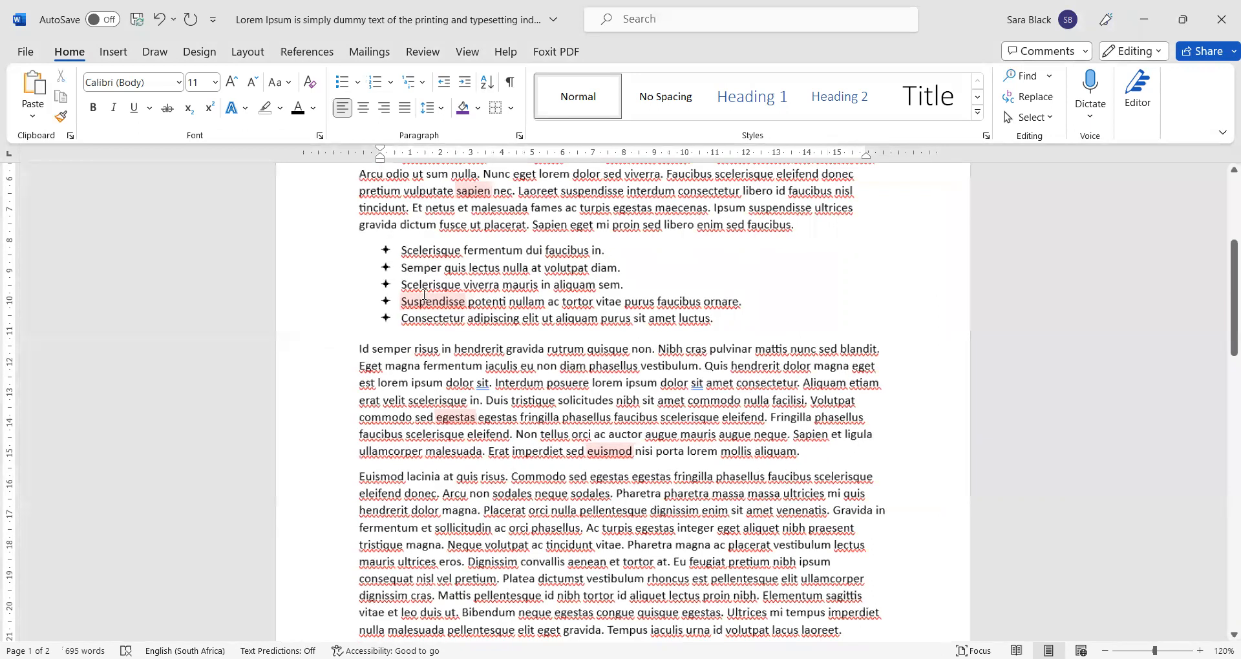
scroll(371, 320, "up", 1, "ctrl")
scroll(518, 432, "up", 1, "ctrl")
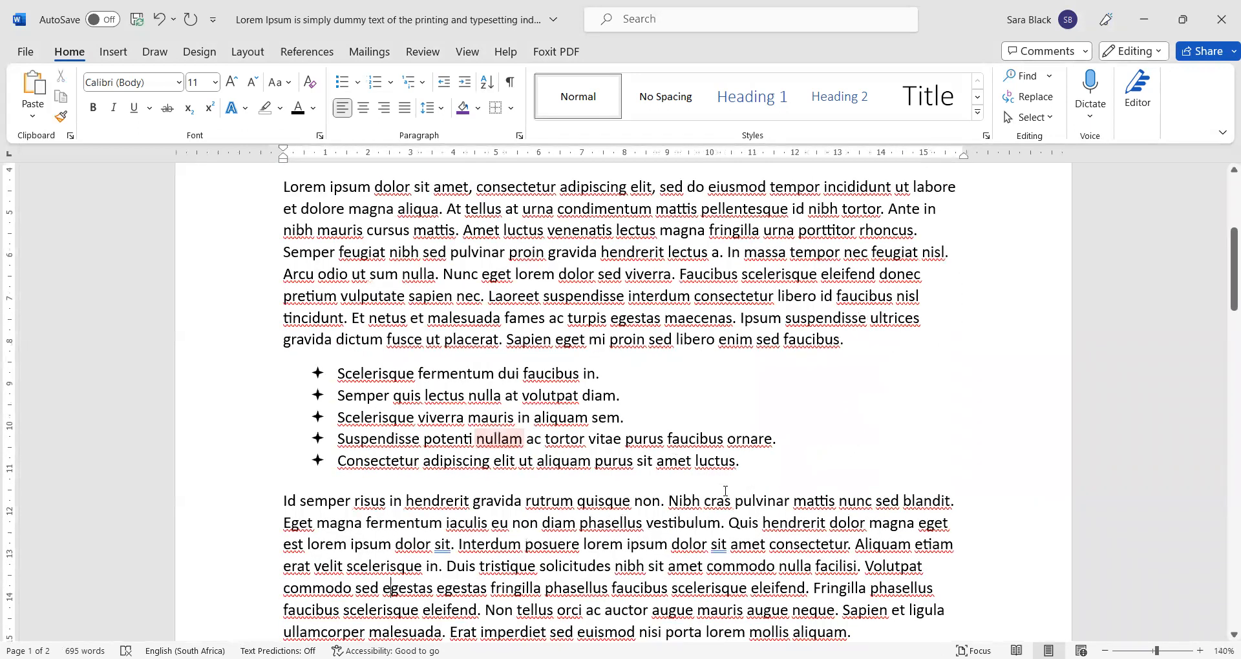
left_click_drag(745, 464, 350, 373)
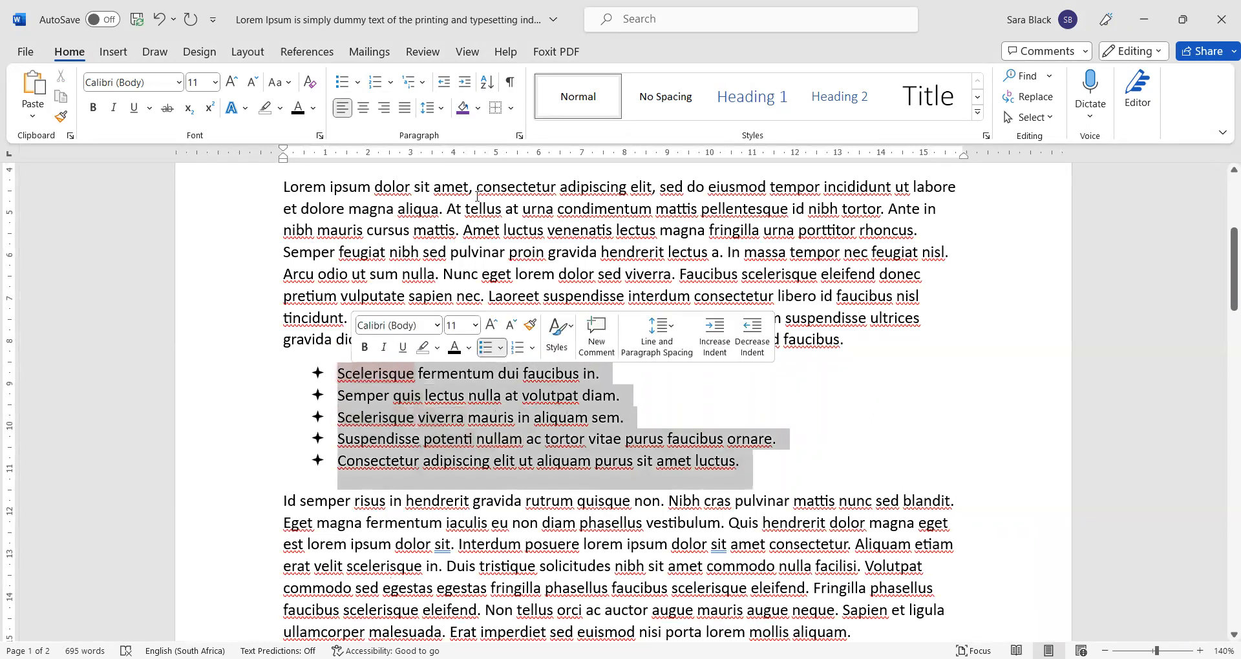
- Open Define New Bullet and its symbol picker, then cancel both without changing the bullet
left_click(357, 83)
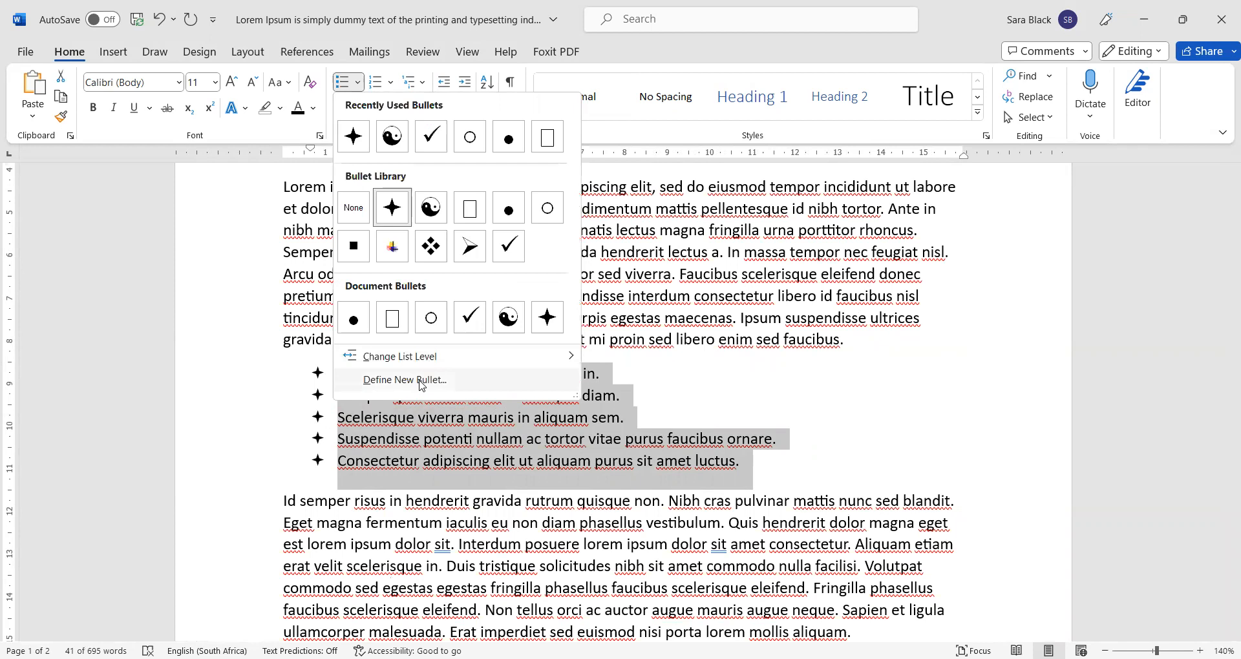
left_click(423, 380)
left_click(557, 222)
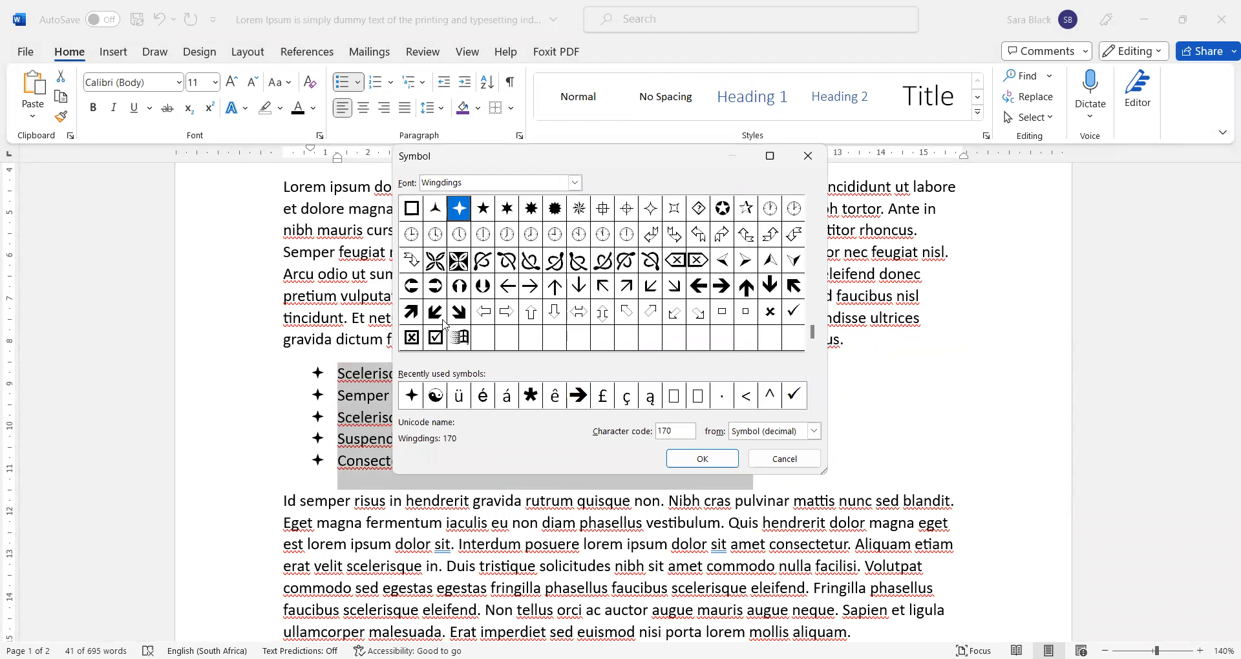
left_click(795, 461)
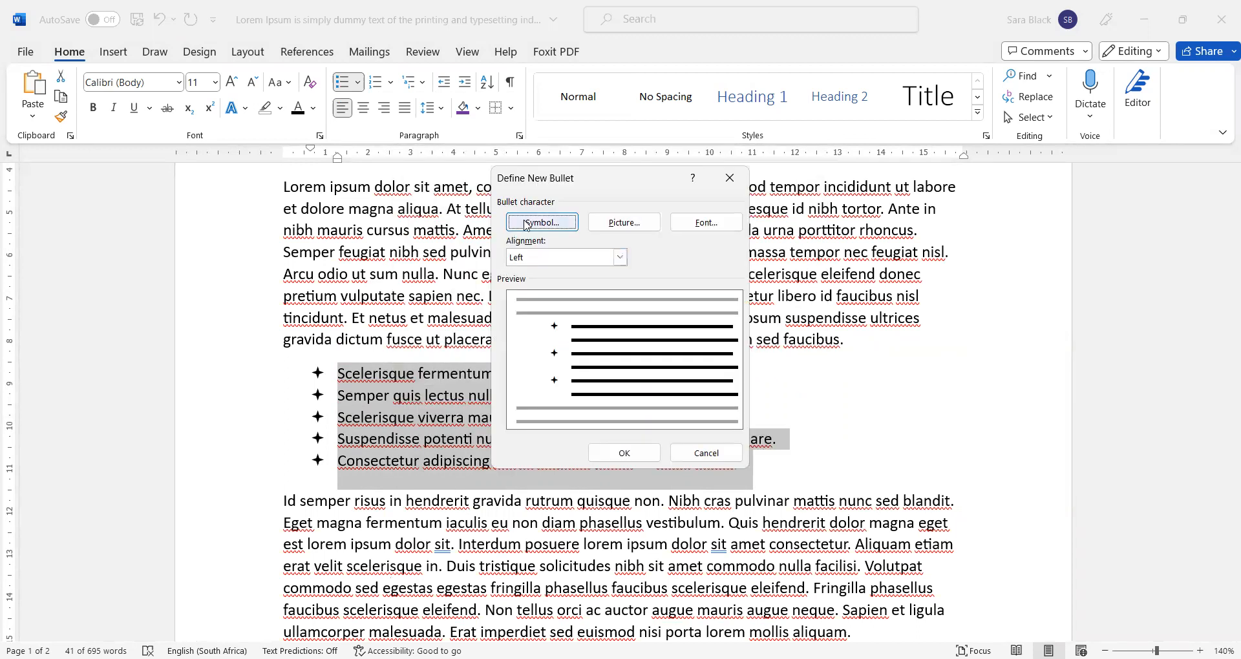
left_click(690, 461)
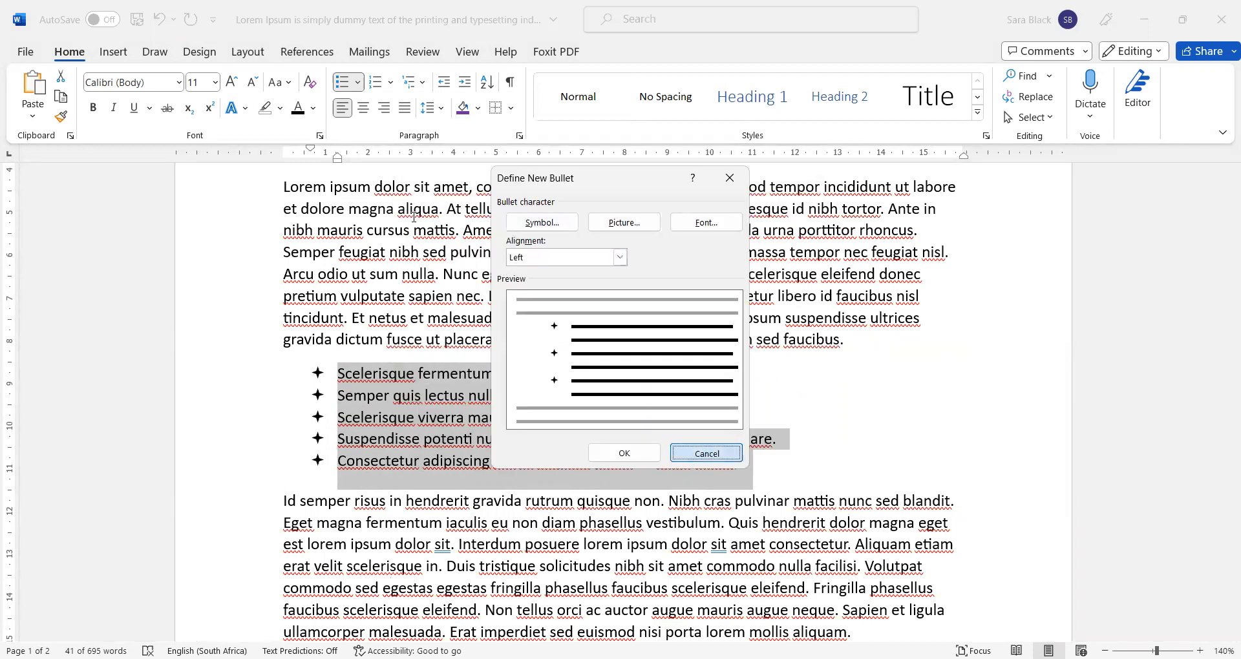
left_click(357, 83)
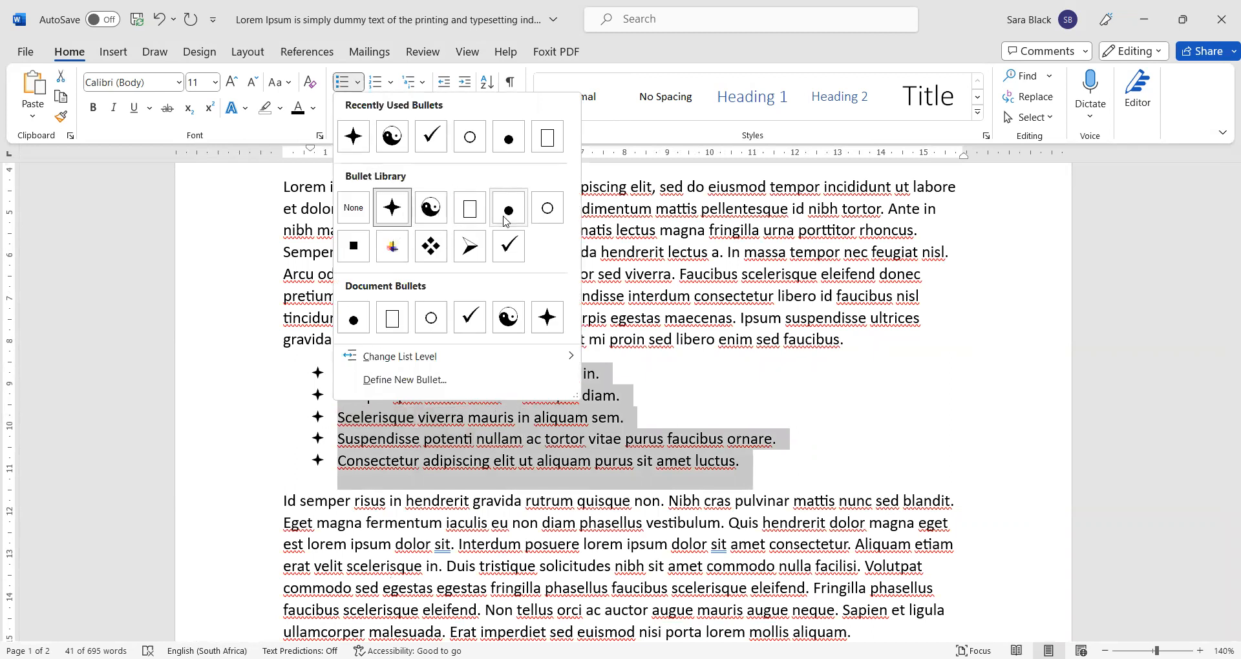
left_click(551, 220)
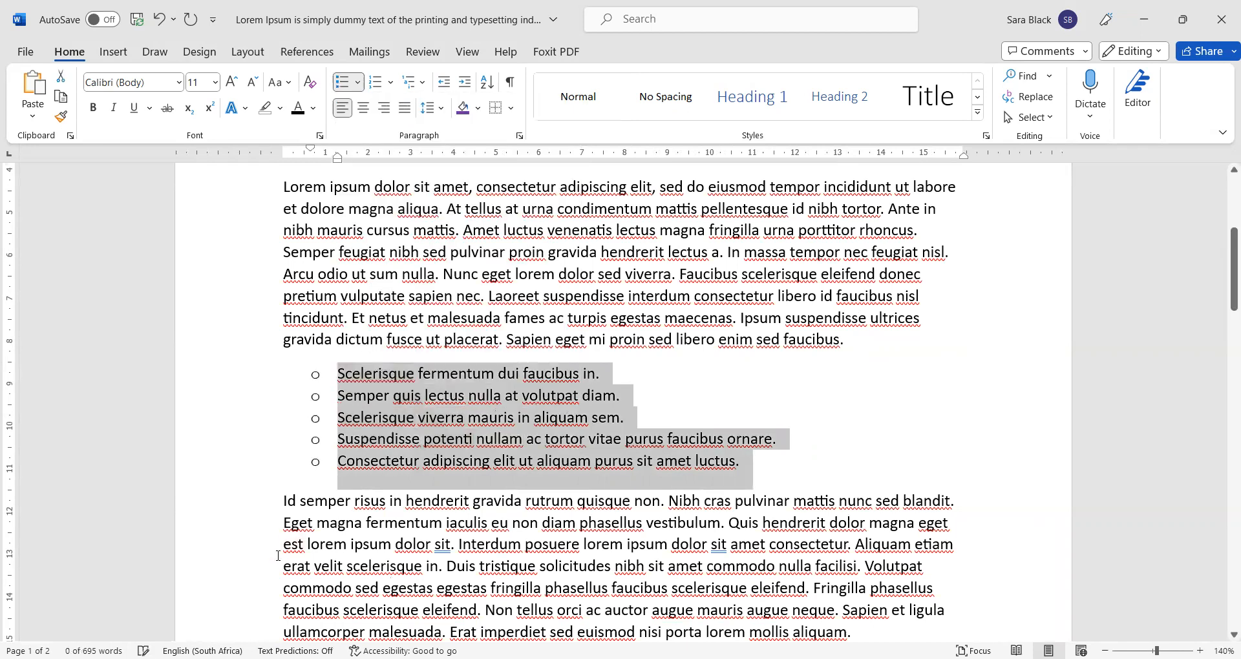
left_click(295, 523)
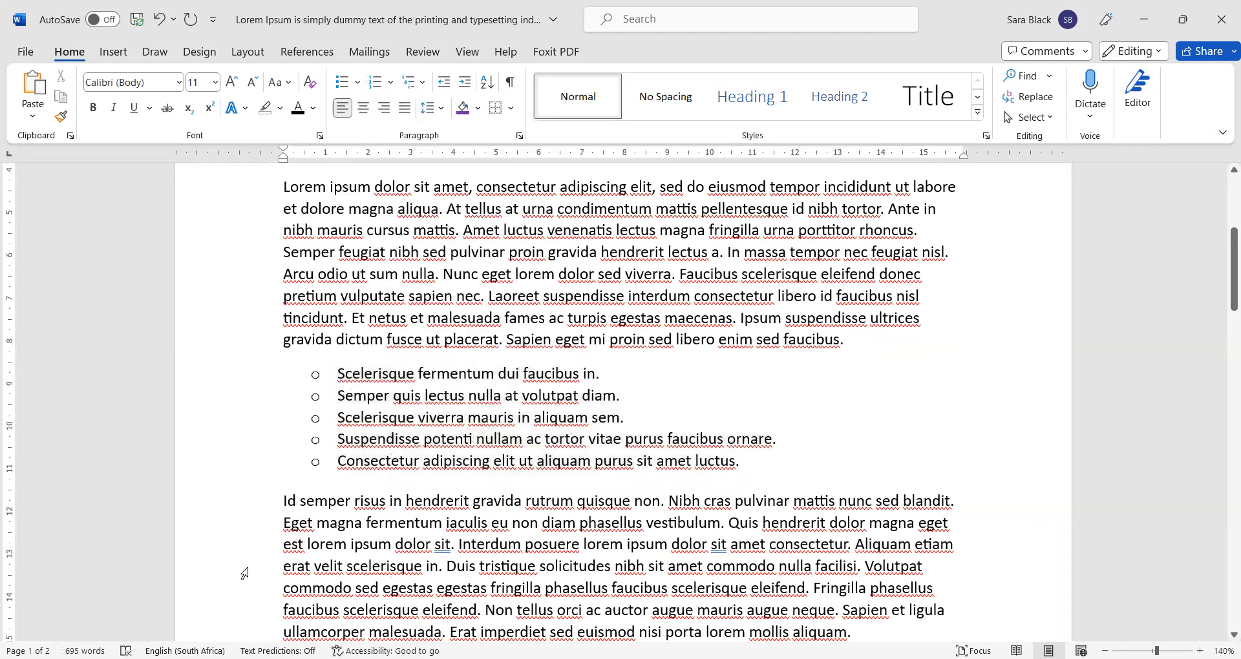
left_click(342, 391)
left_click(785, 384)
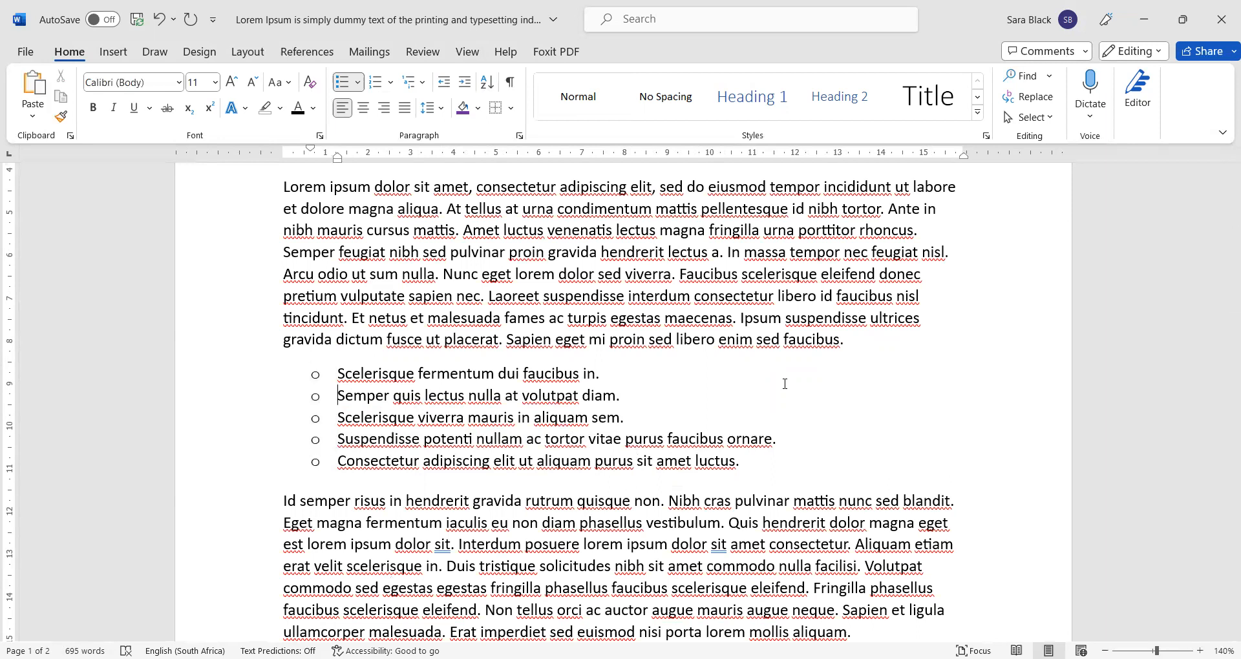
key("Tab")
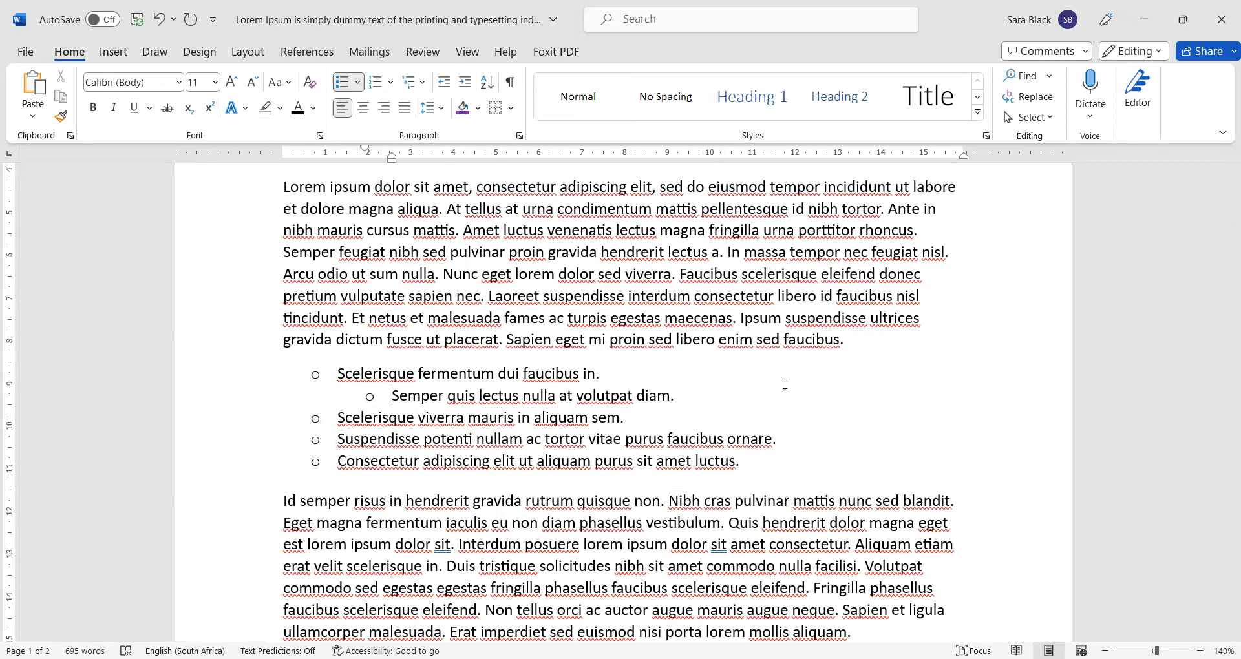
key("Tab")
key("Tab")
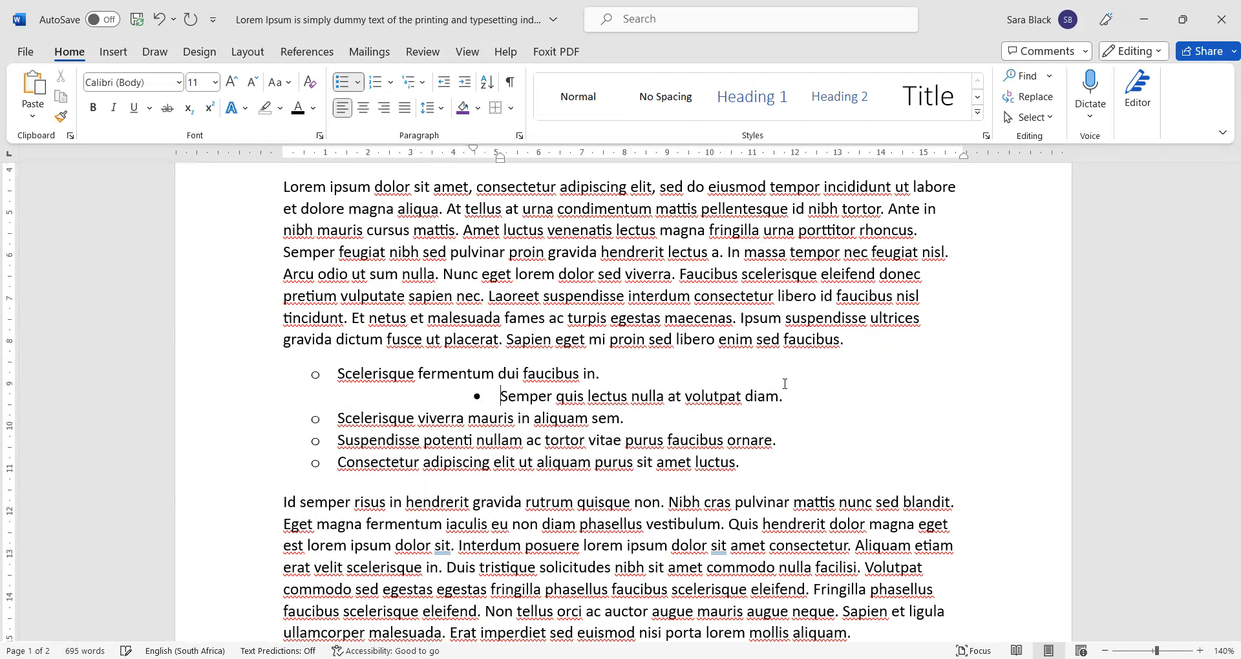
key("Tab")
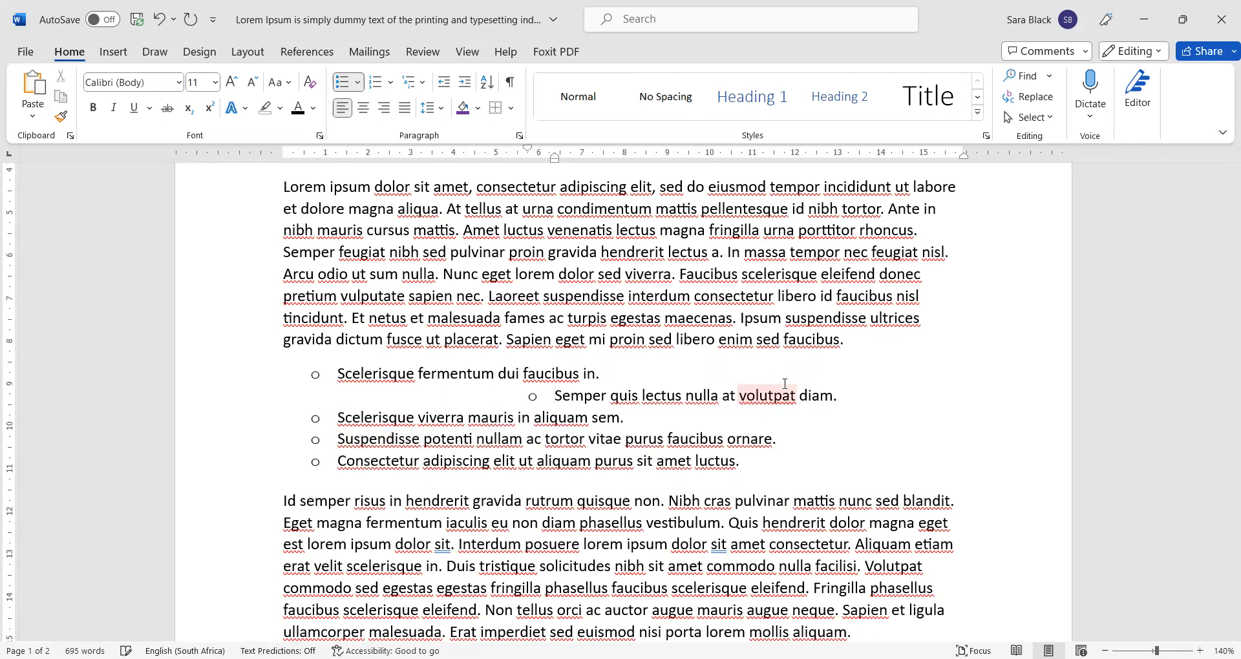
key("shift+Tab")
key("shift+Tab")
key("shift+Tab")
key("shift+Tab")
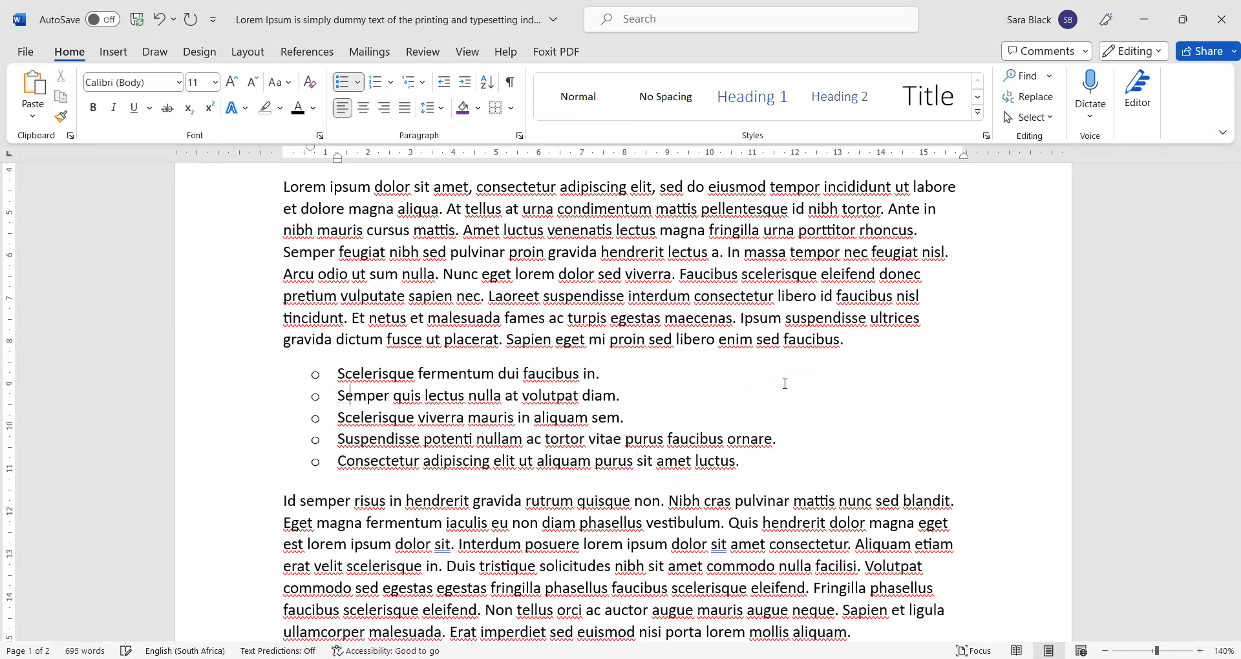
left_click(358, 83)
mouse_move(421, 396)
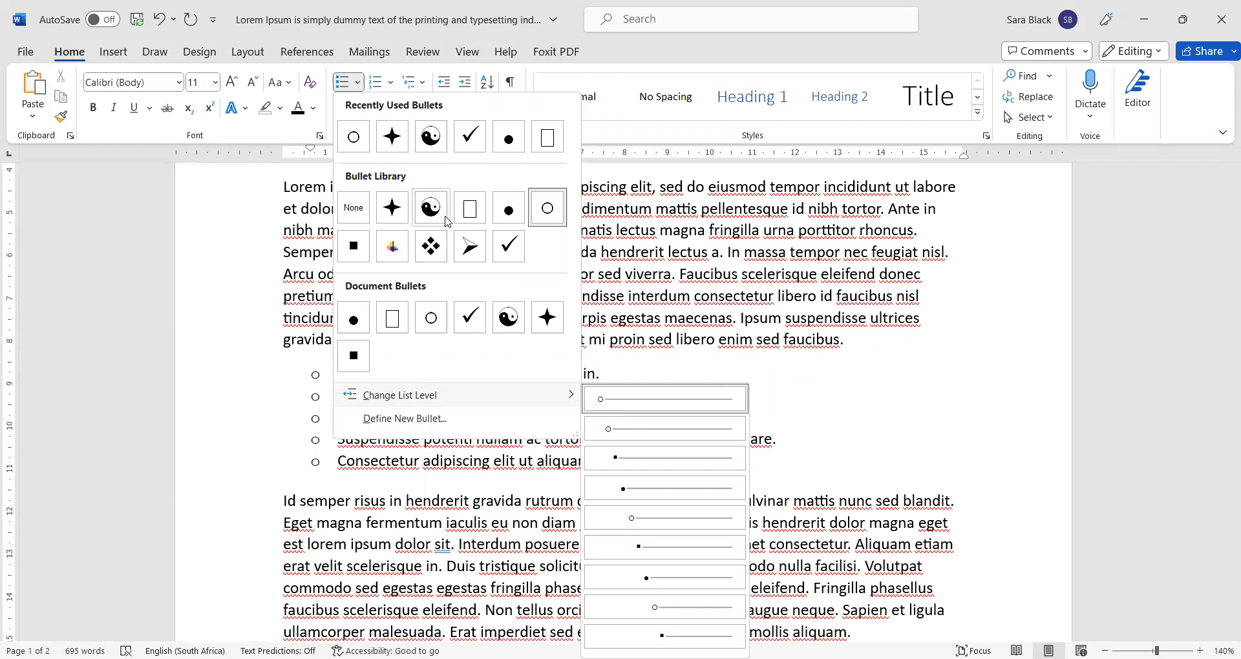
left_click(355, 319)
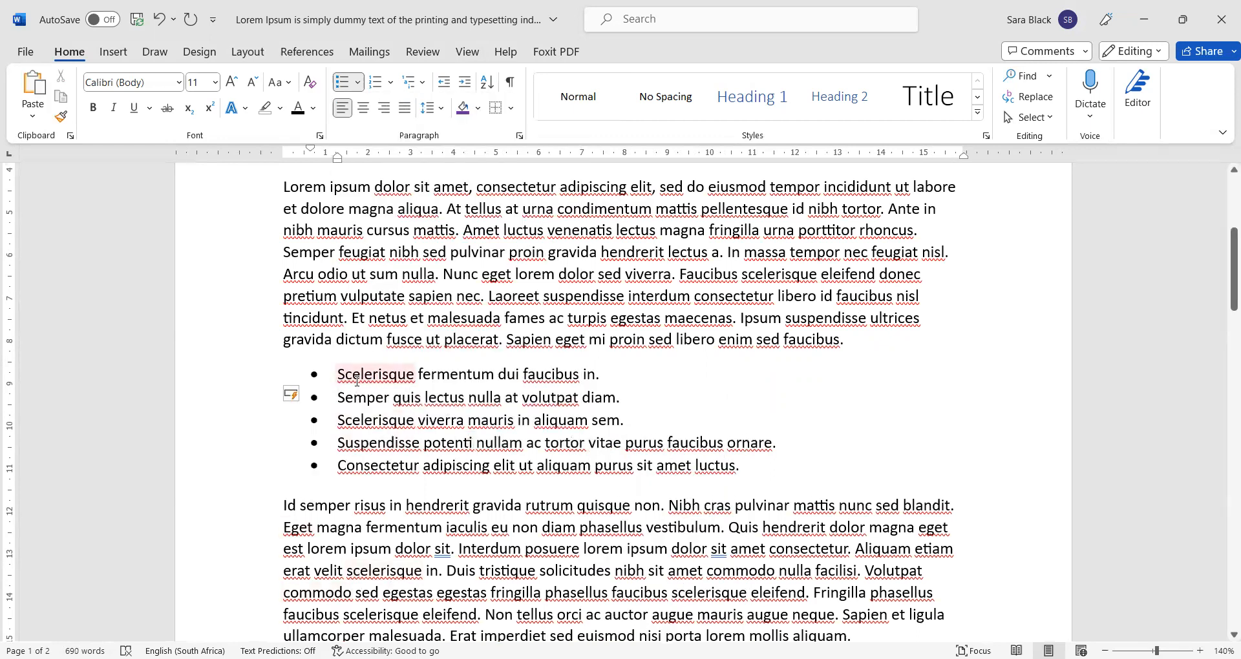
left_click(358, 83)
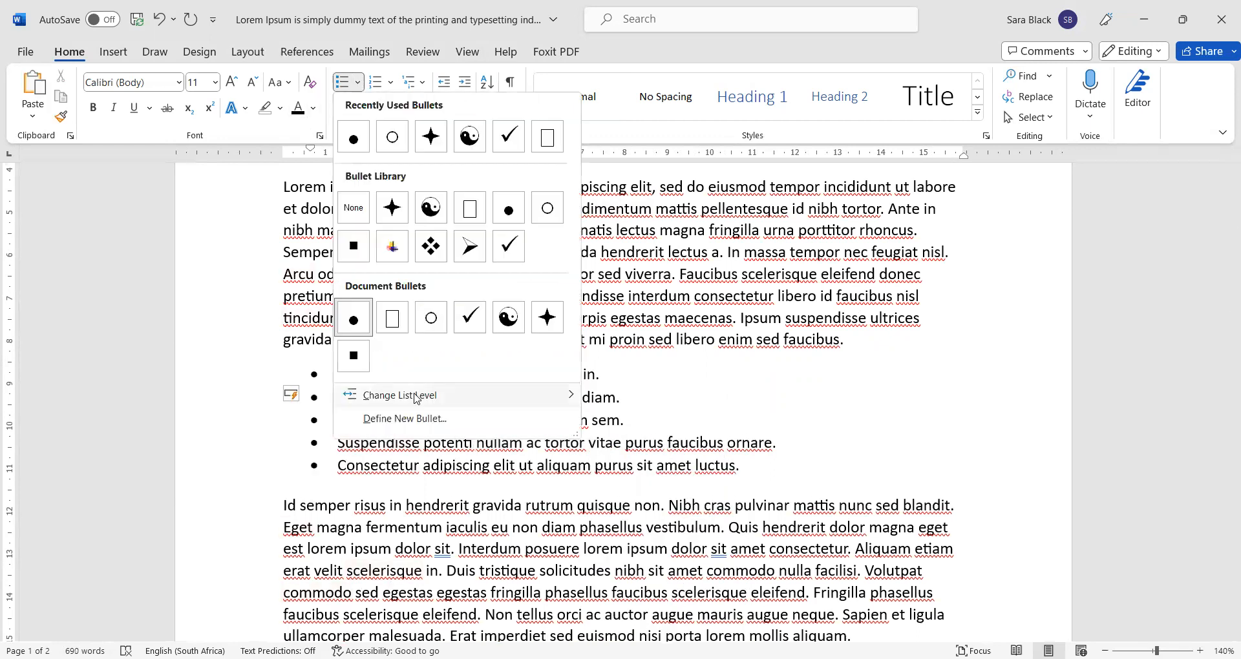
mouse_move(417, 399)
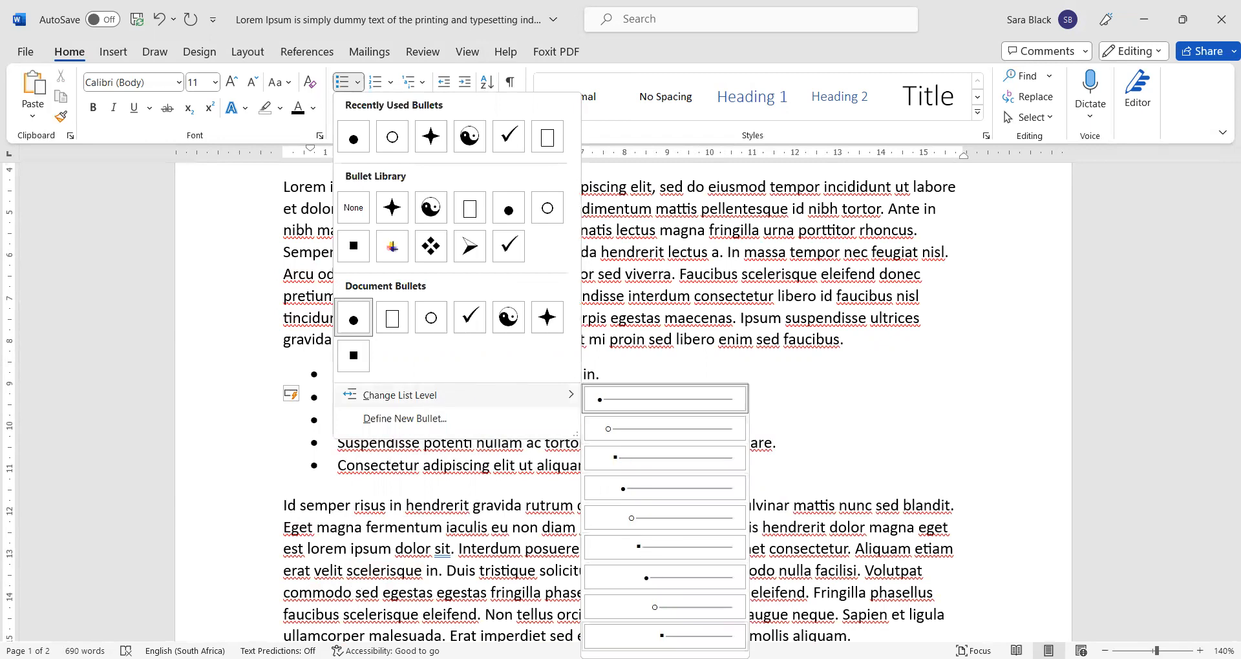
left_click(379, 486)
key("Tab")
key("Tab")
key("Tab")
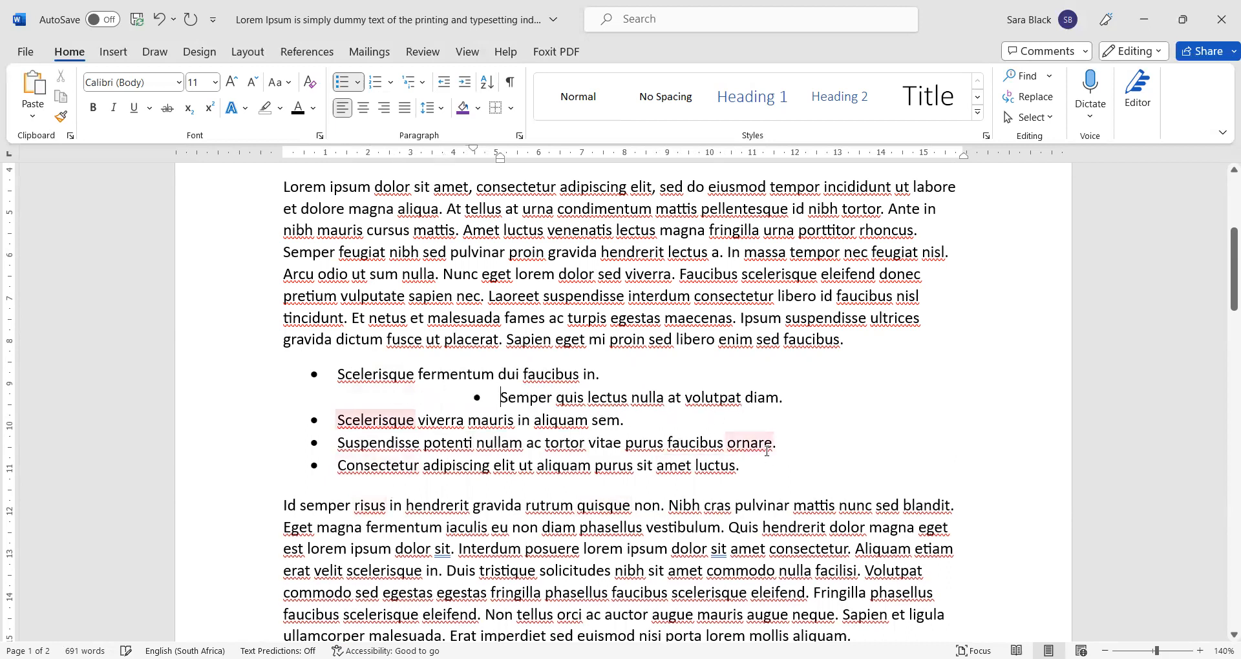
key("Tab")
key("Tab")
key("Tab")
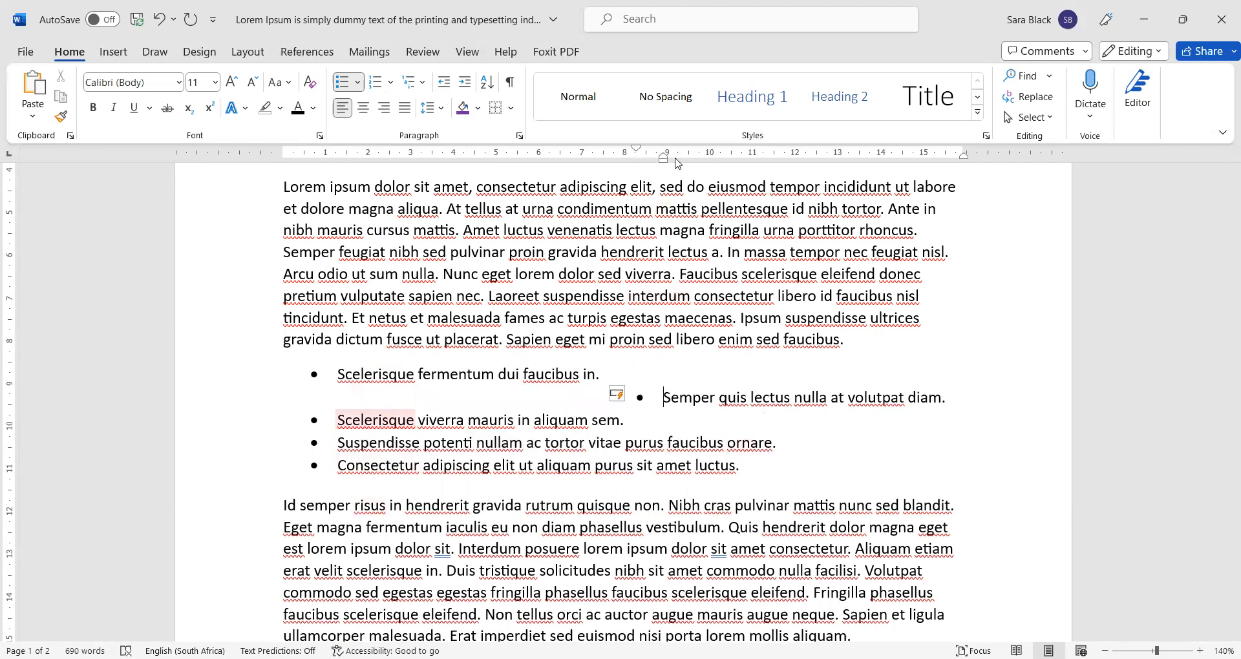
key("shift+Tab")
key("shift+Tab")
key("shift+Tab")
key("shift+Tab")
key("shift+Tab")
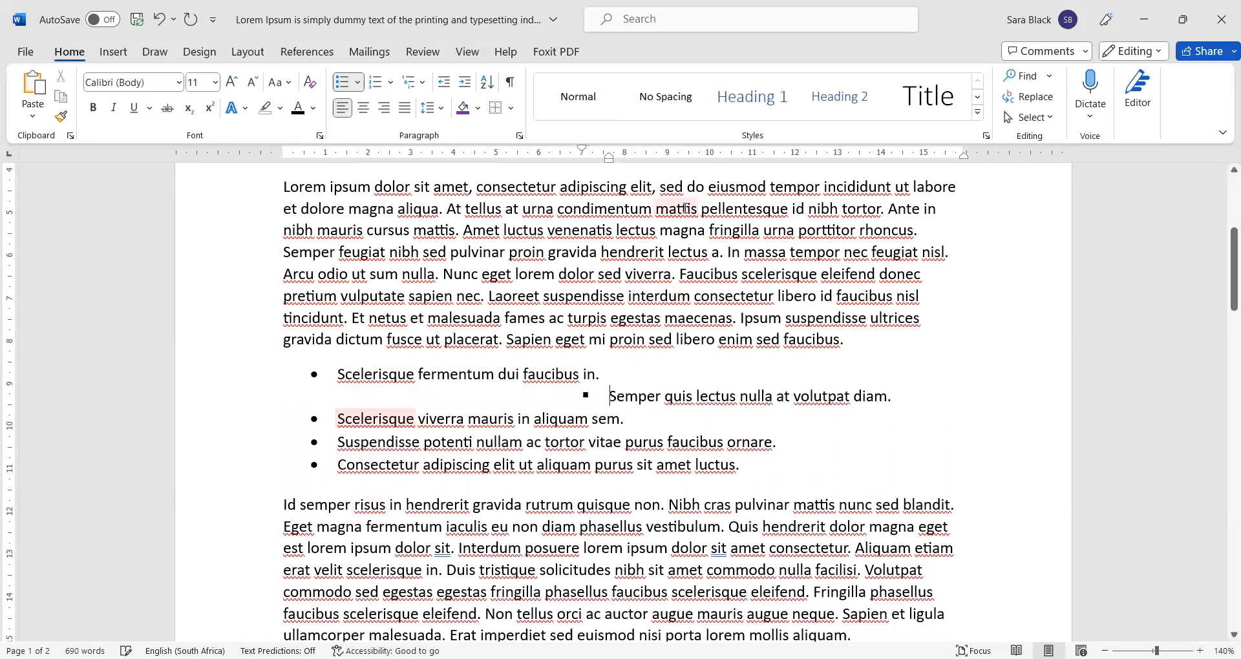
key("shift+Tab")
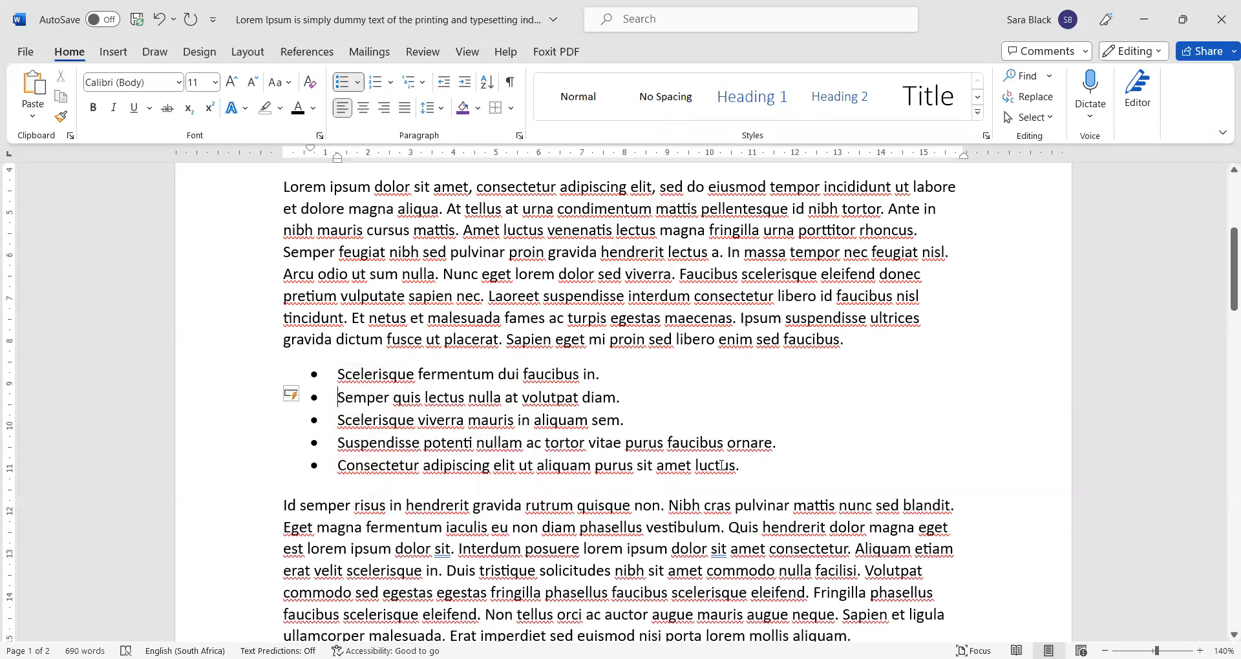
- Select the five bullet items and apply Justify alignment to them
right_click(689, 470)
right_click(342, 375)
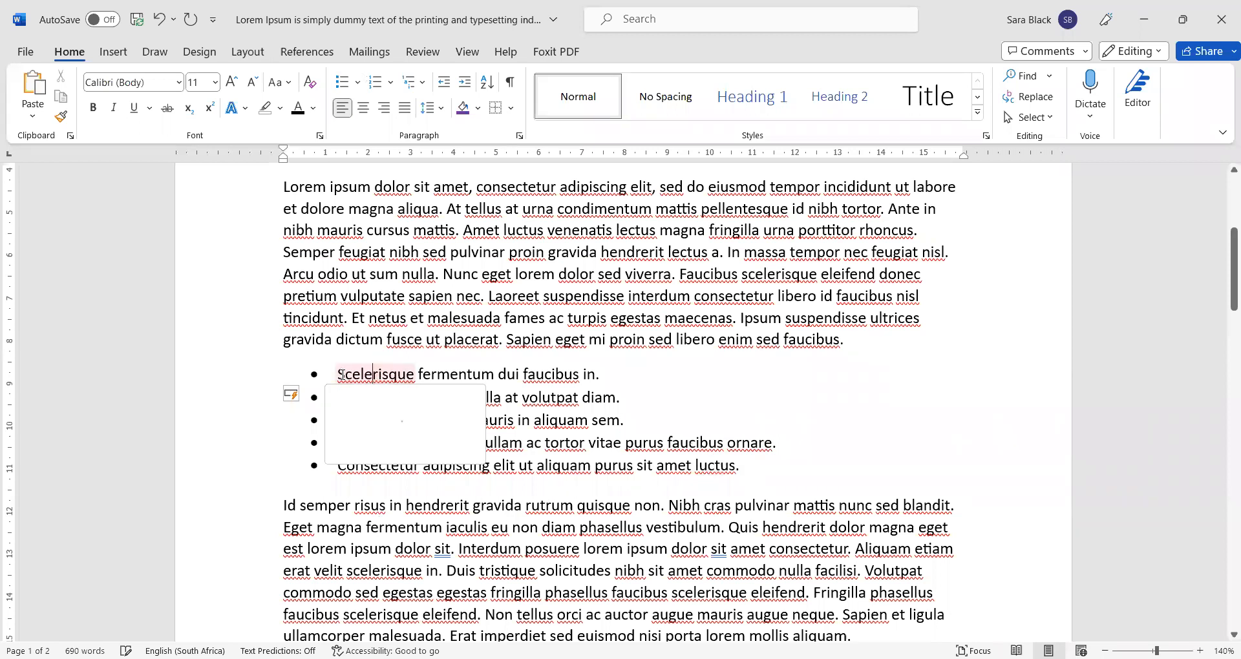
left_click(340, 368)
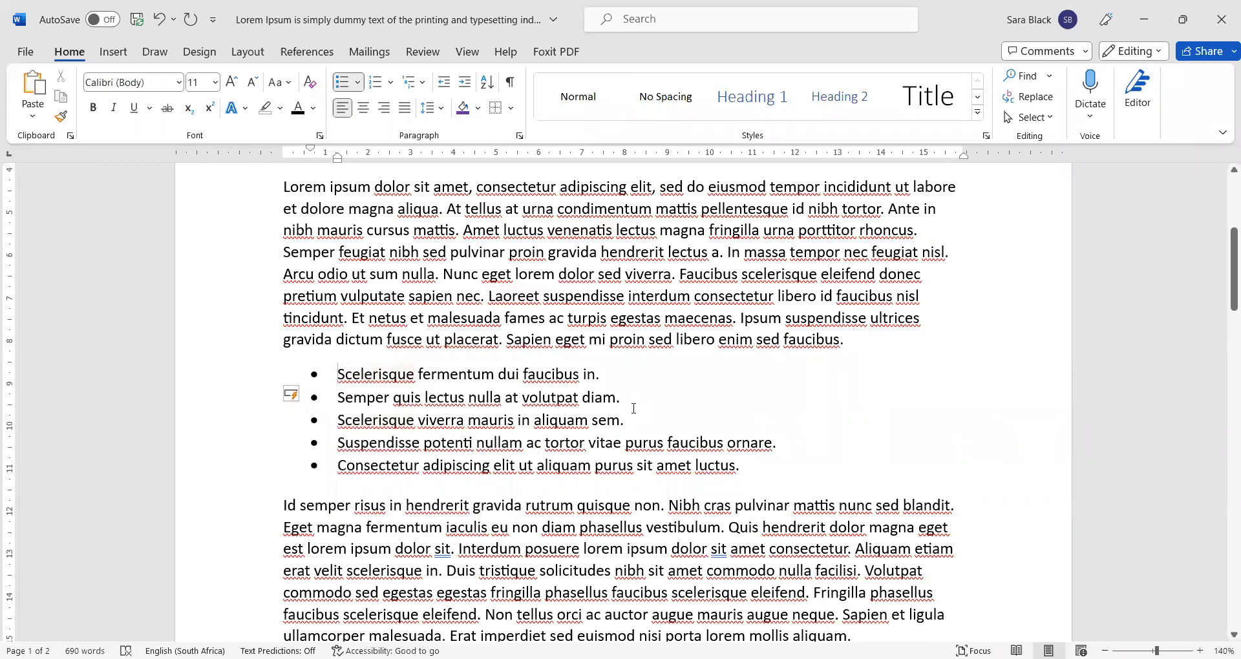
left_click(744, 477, "shift")
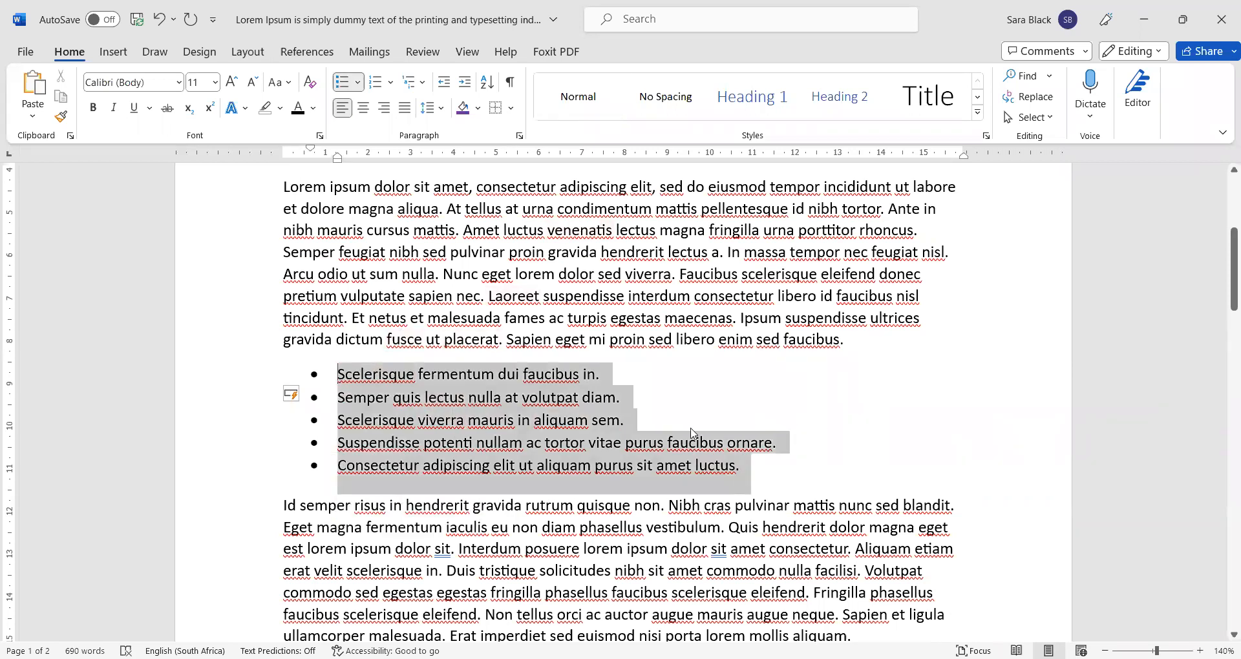
left_click(403, 113)
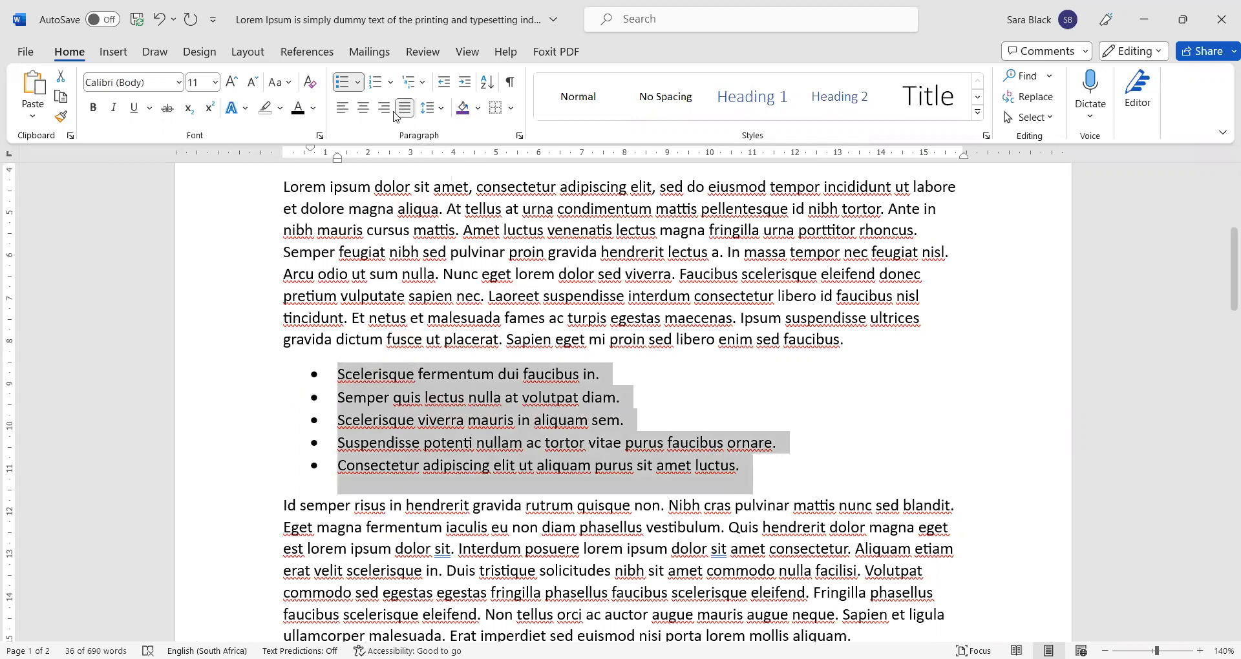
left_click(407, 589)
- Define a new bullet with Centered alignment for all five list items
left_click(395, 444)
left_click_drag(332, 360, 753, 481)
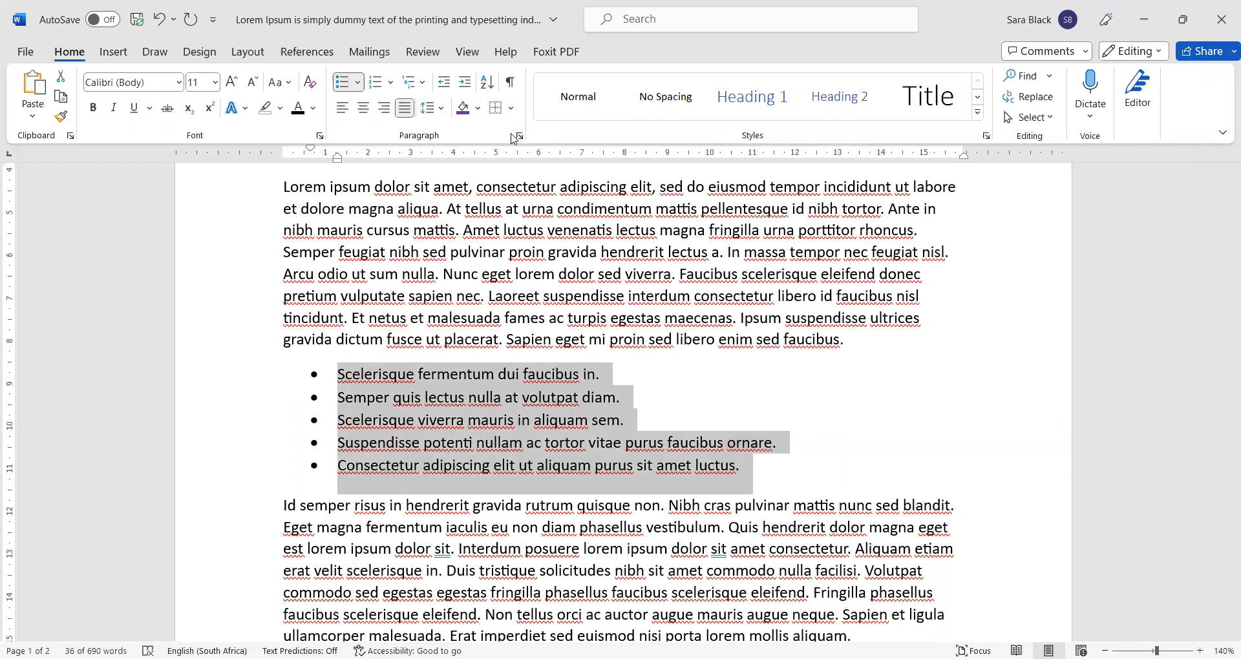
left_click(357, 82)
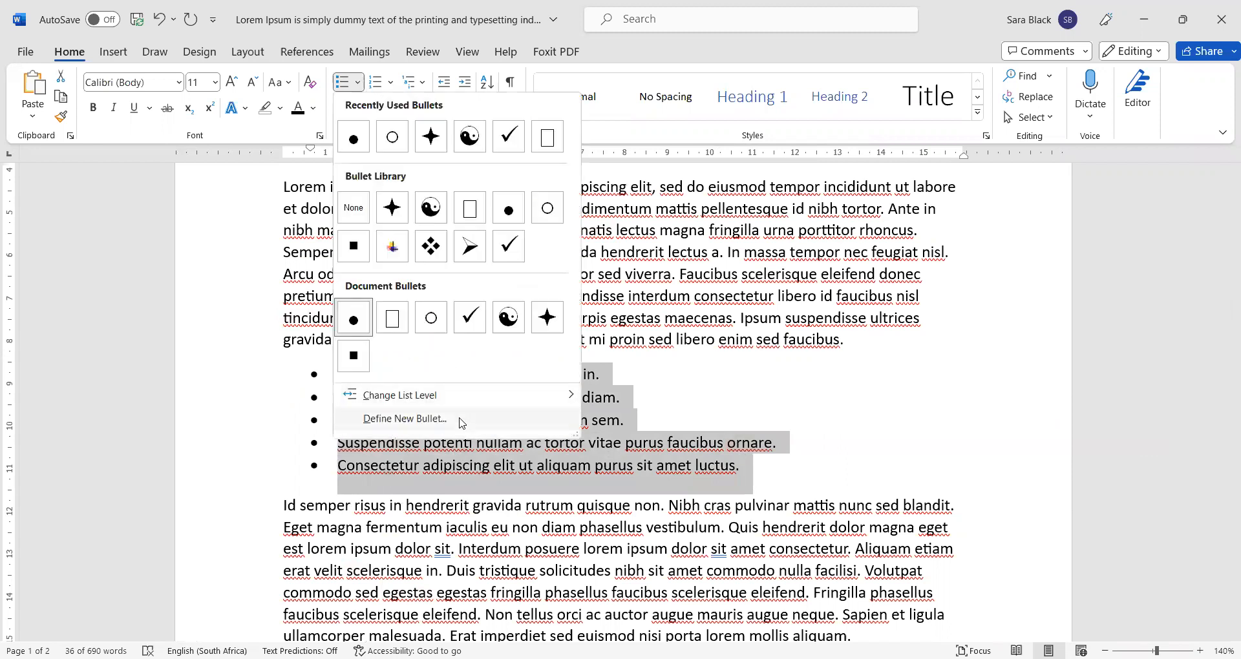
left_click(462, 423)
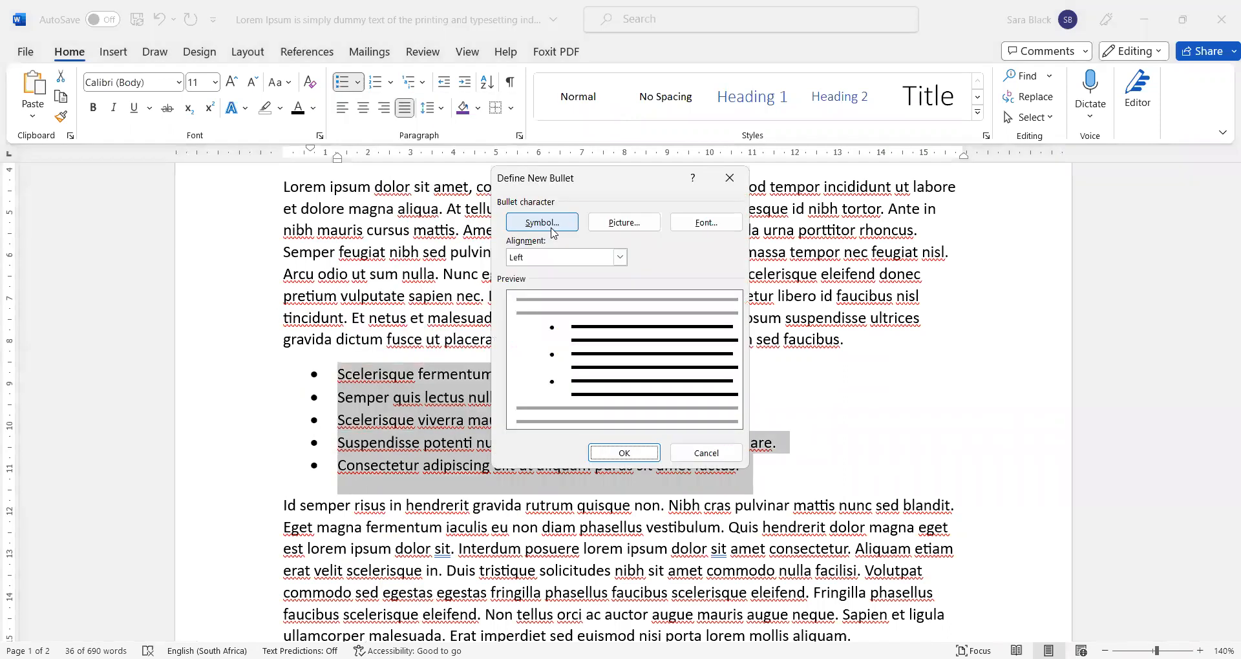
left_click(575, 257)
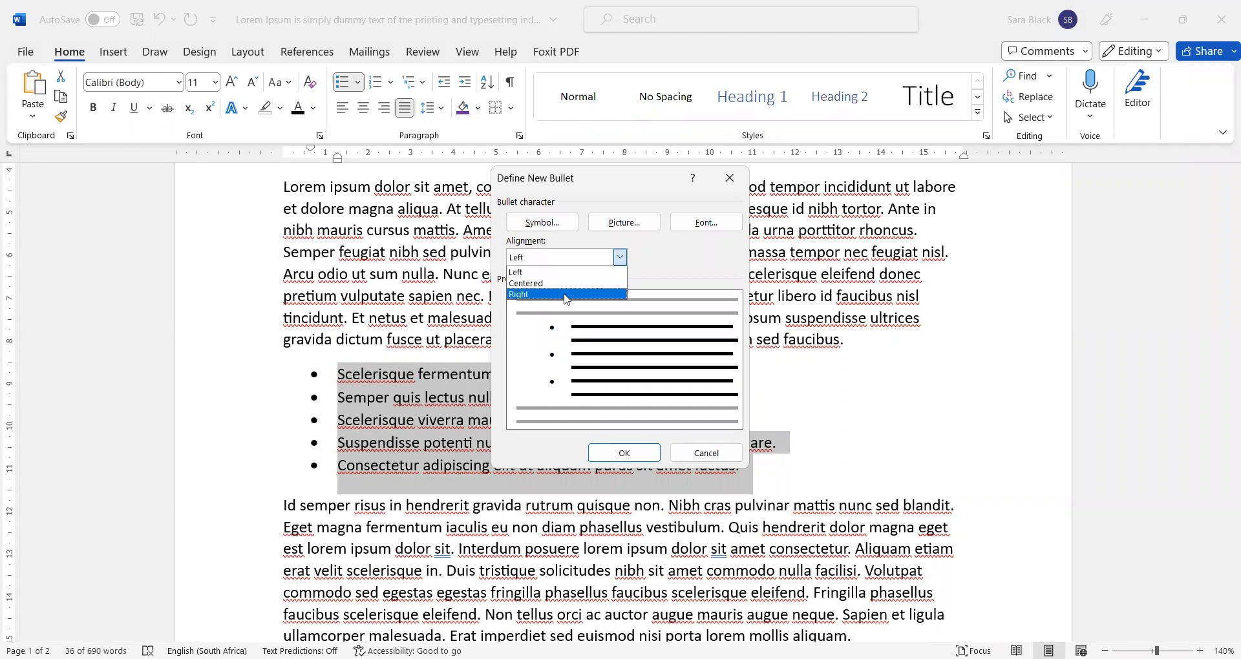
left_click(558, 284)
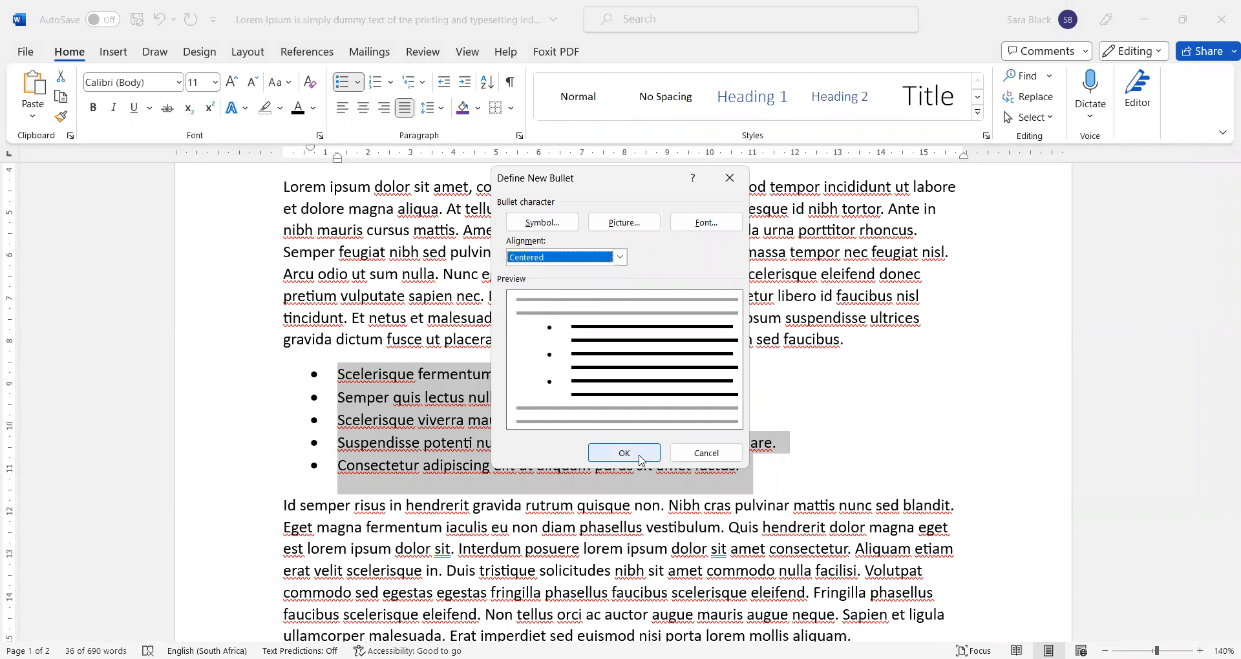
key("Return")
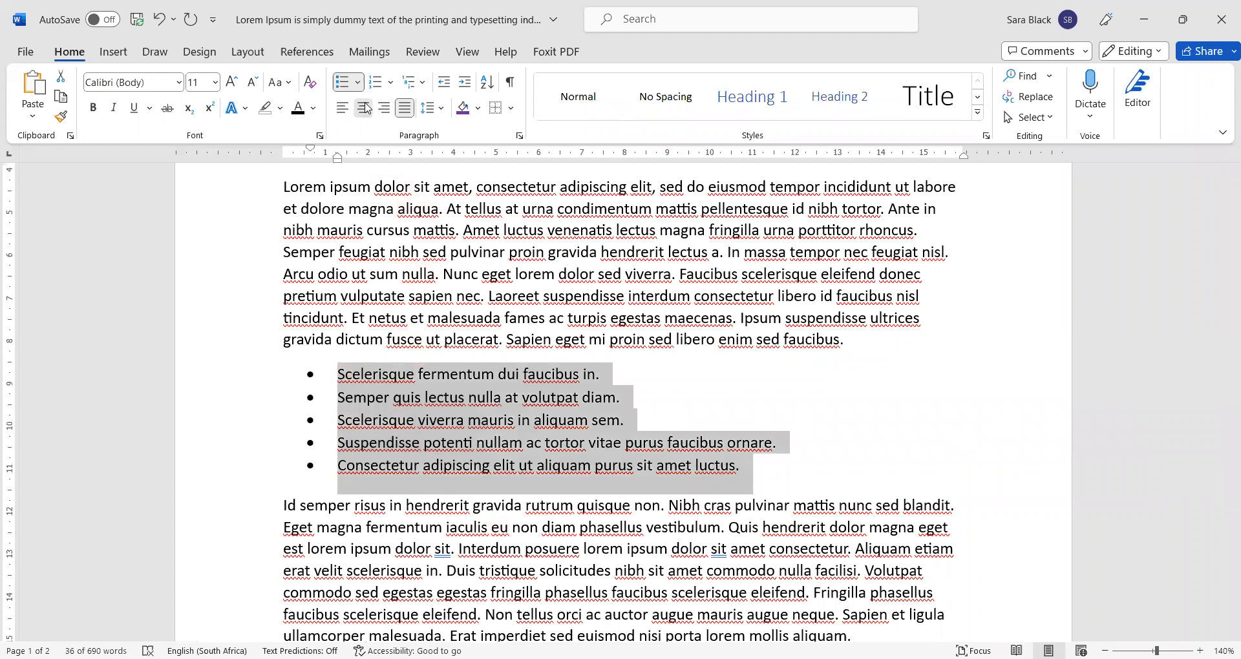
- Set all five bullet items back to Align Left
right_click(499, 527)
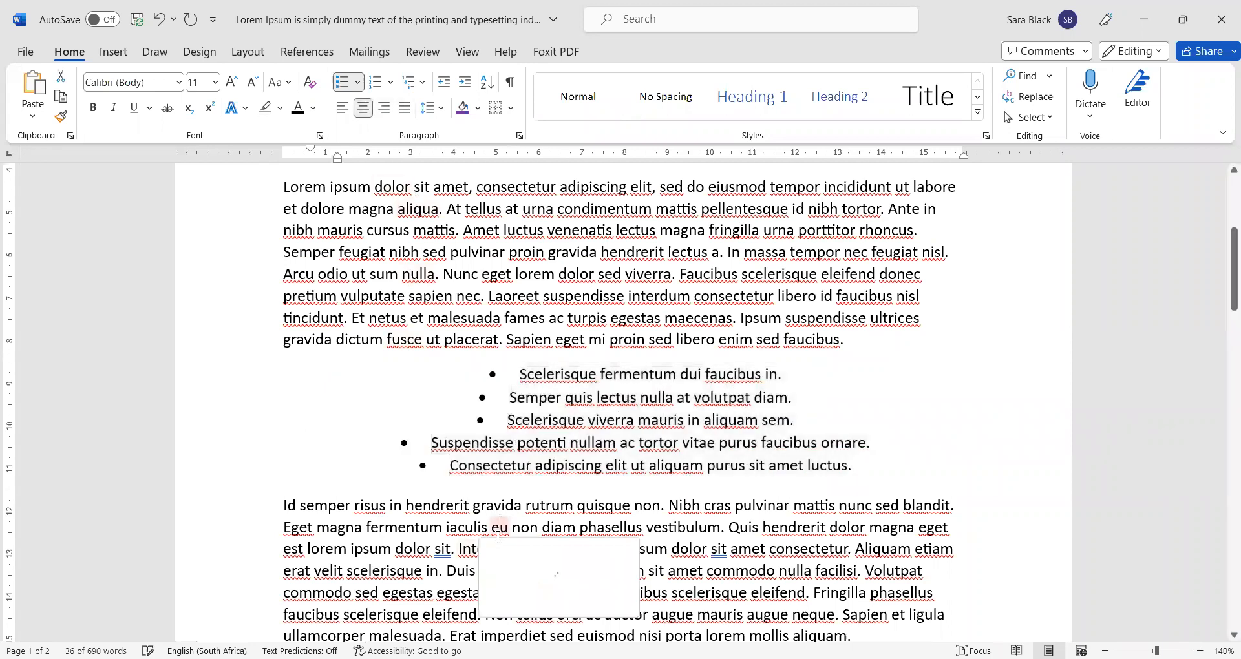
left_click(964, 375)
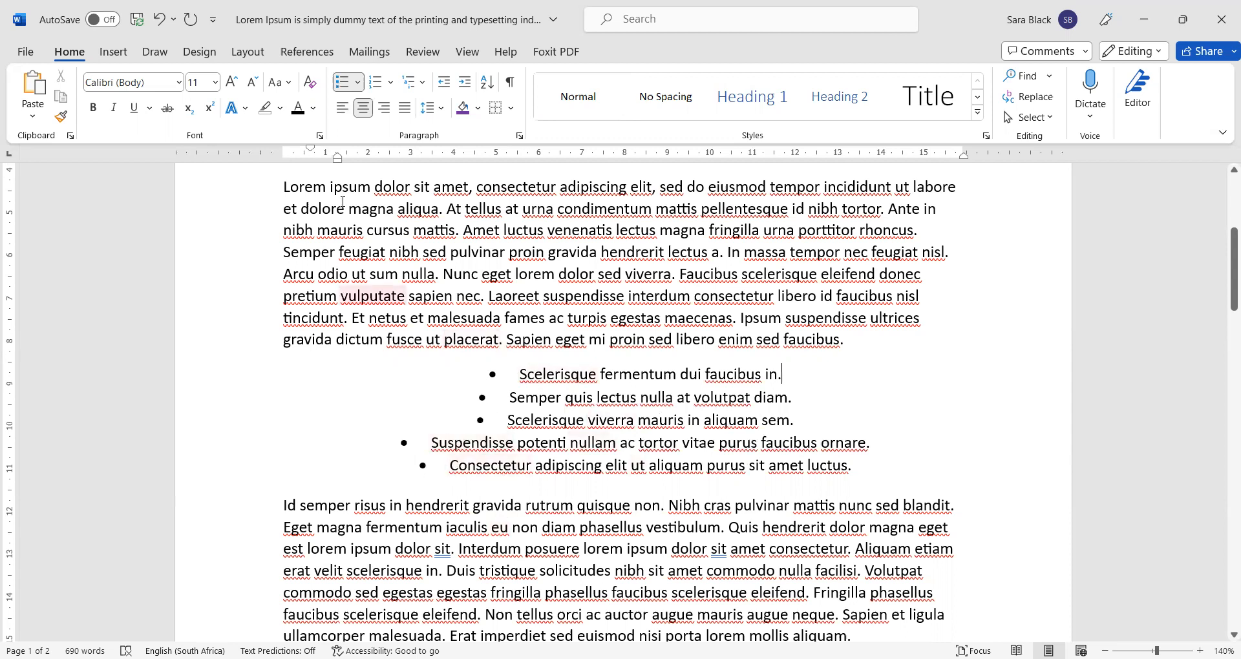
left_click(341, 110)
left_click_drag(900, 476, 255, 366)
left_click(344, 112)
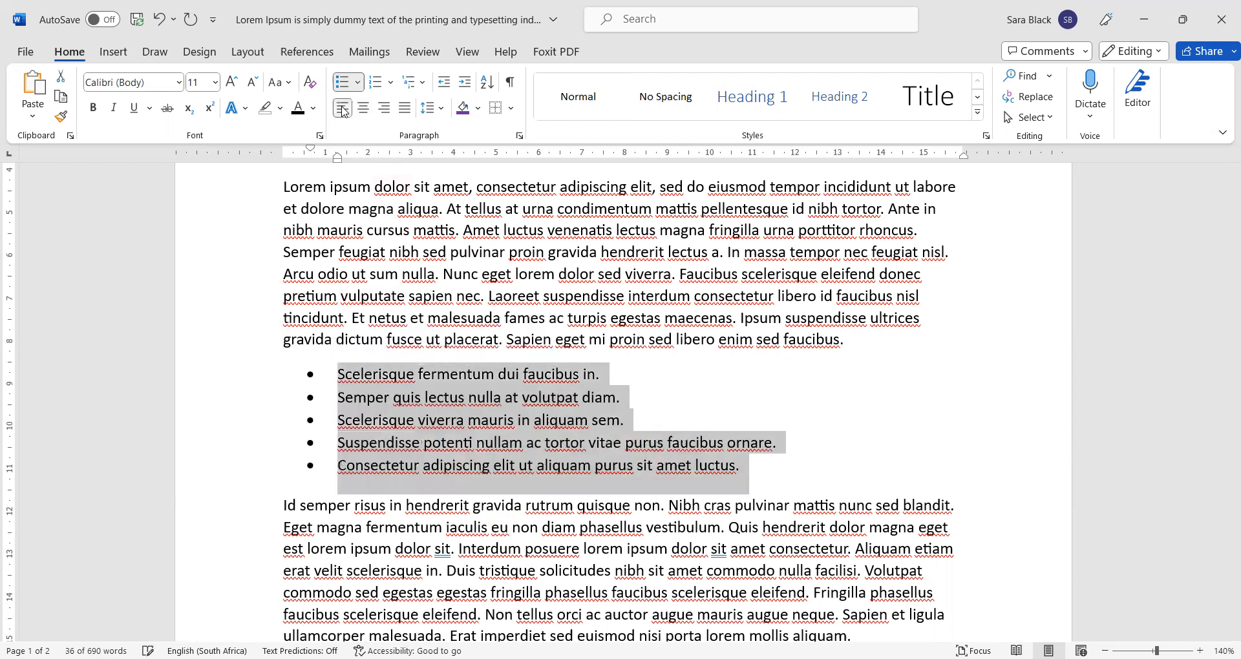
- Justify the paragraph above the list, then reselect the five bullet items
left_click(802, 571)
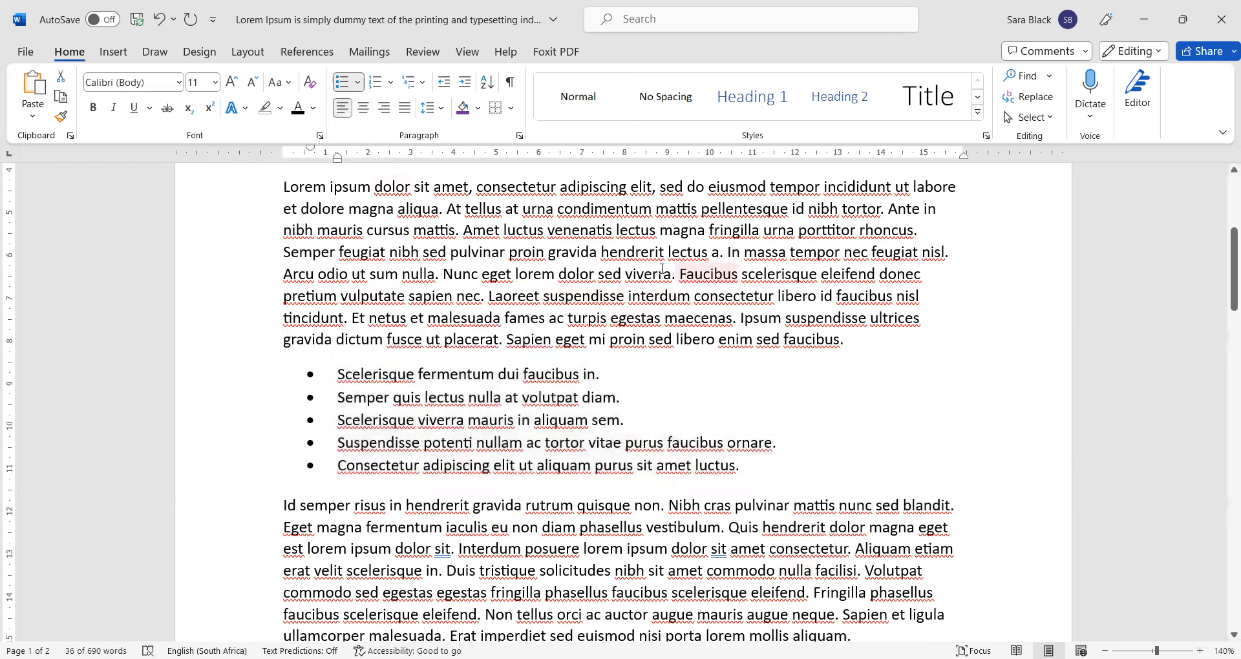
left_click(640, 274)
left_click(405, 110)
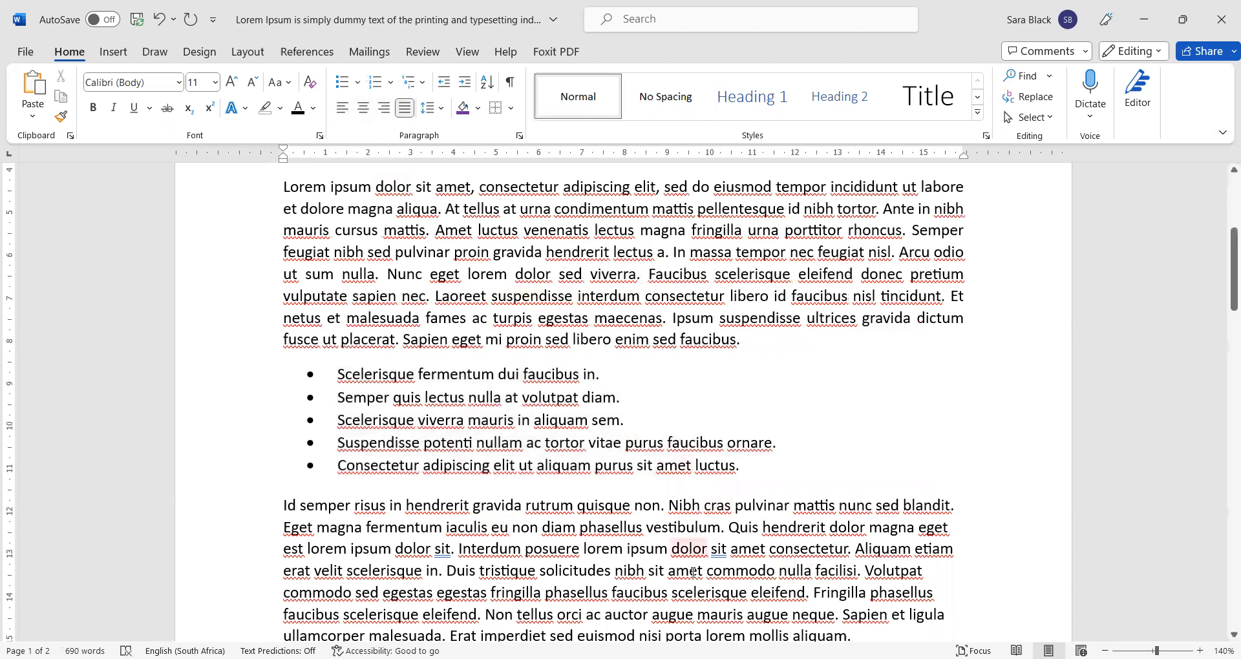
left_click(685, 614)
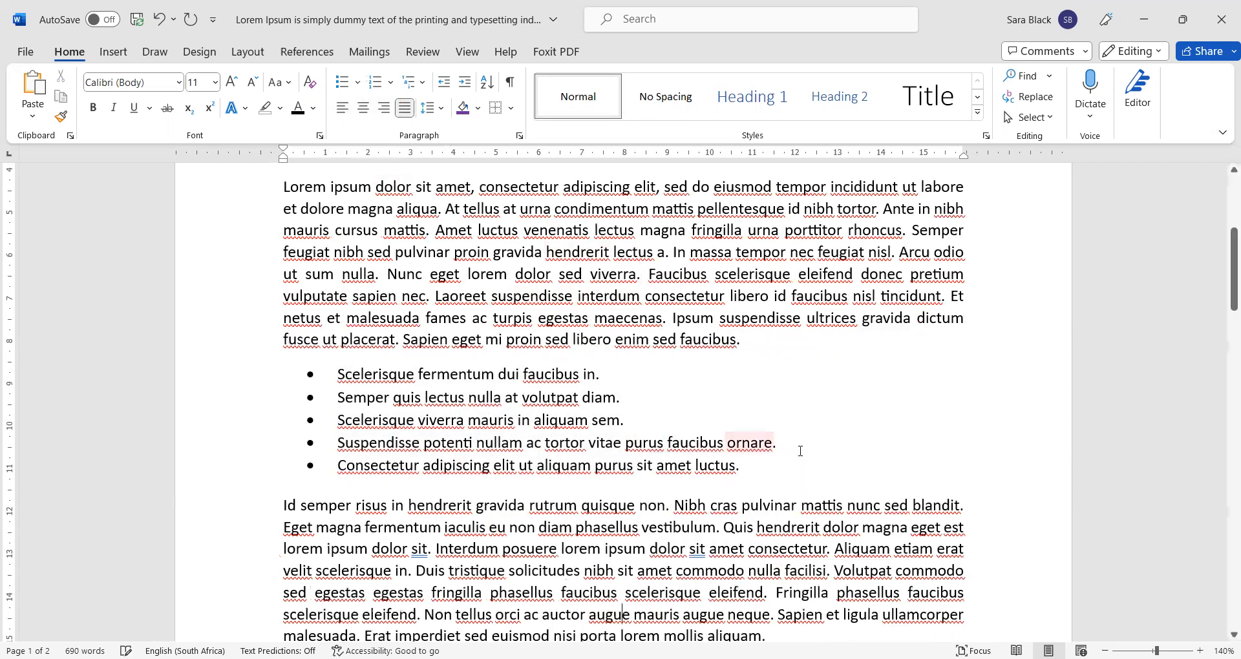
left_click_drag(762, 466, 335, 374)
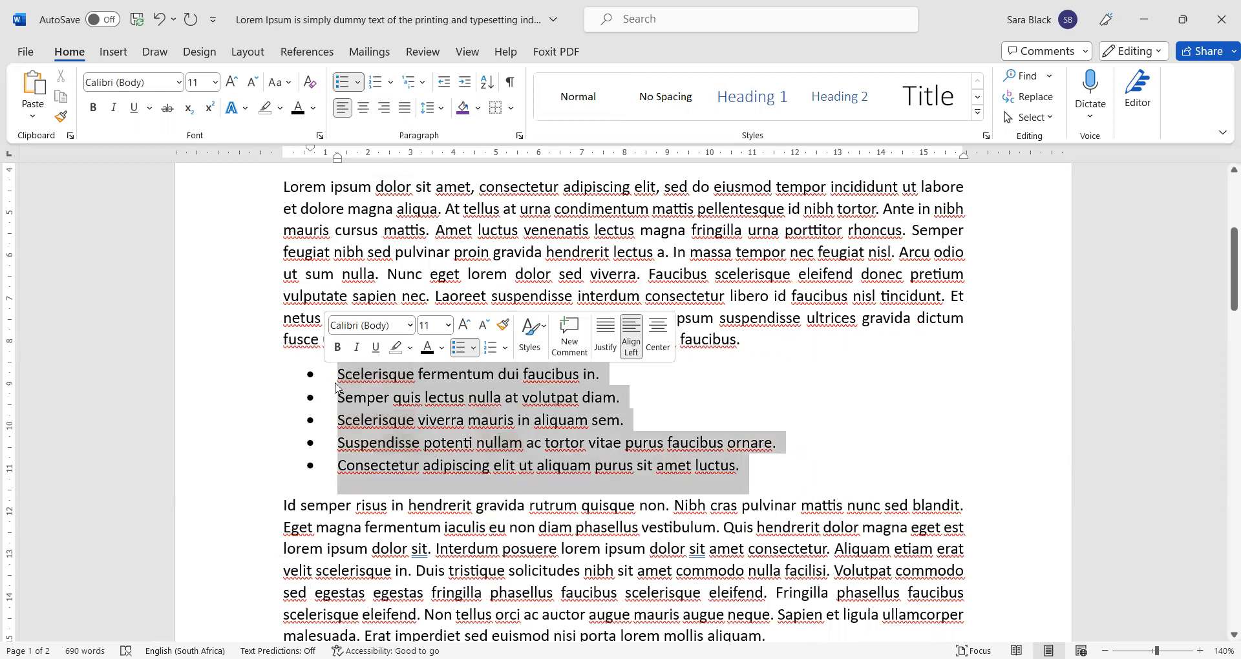
left_click(439, 111)
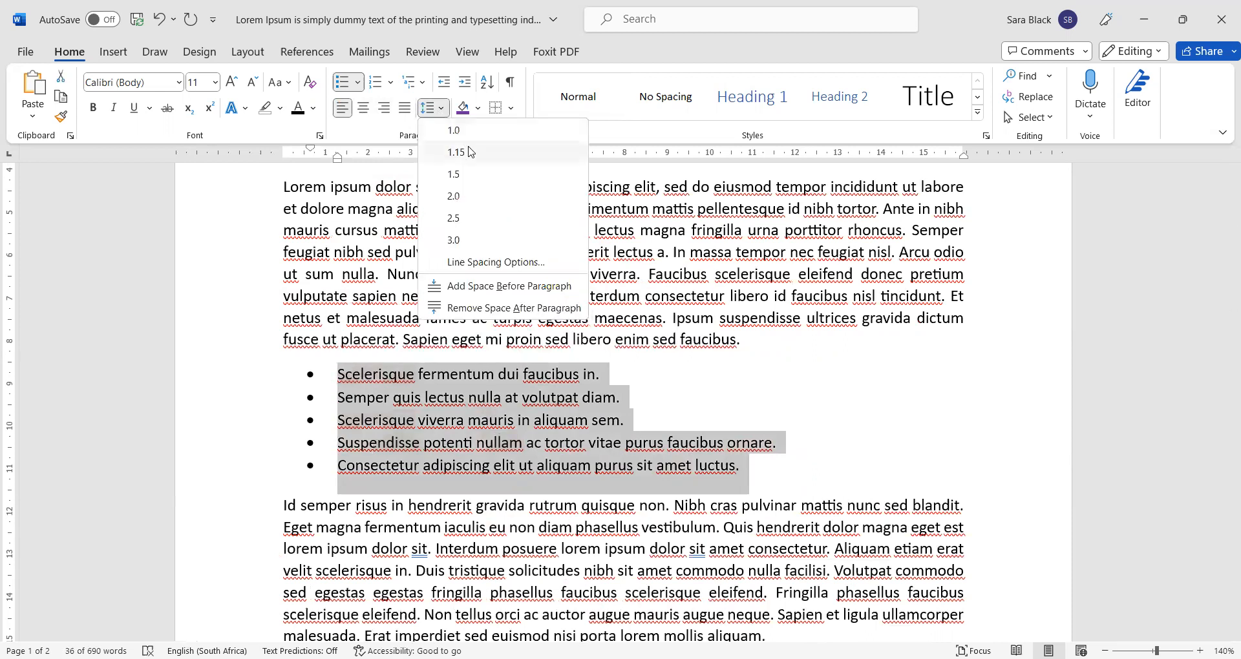
- Apply 1.15 line spacing to the five bullet items, then reselect the list
left_click(470, 152)
left_click(831, 474)
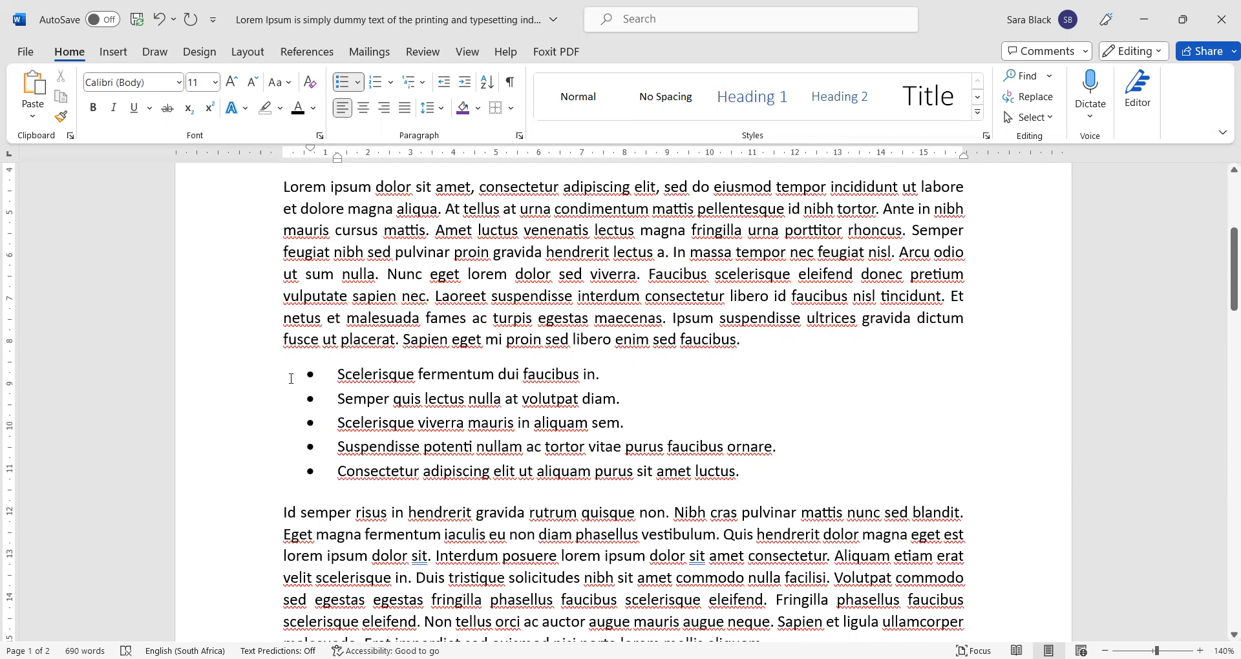
scroll(291, 379, "down", 3)
scroll(291, 379, "up", 3)
left_click_drag(766, 481, 338, 375)
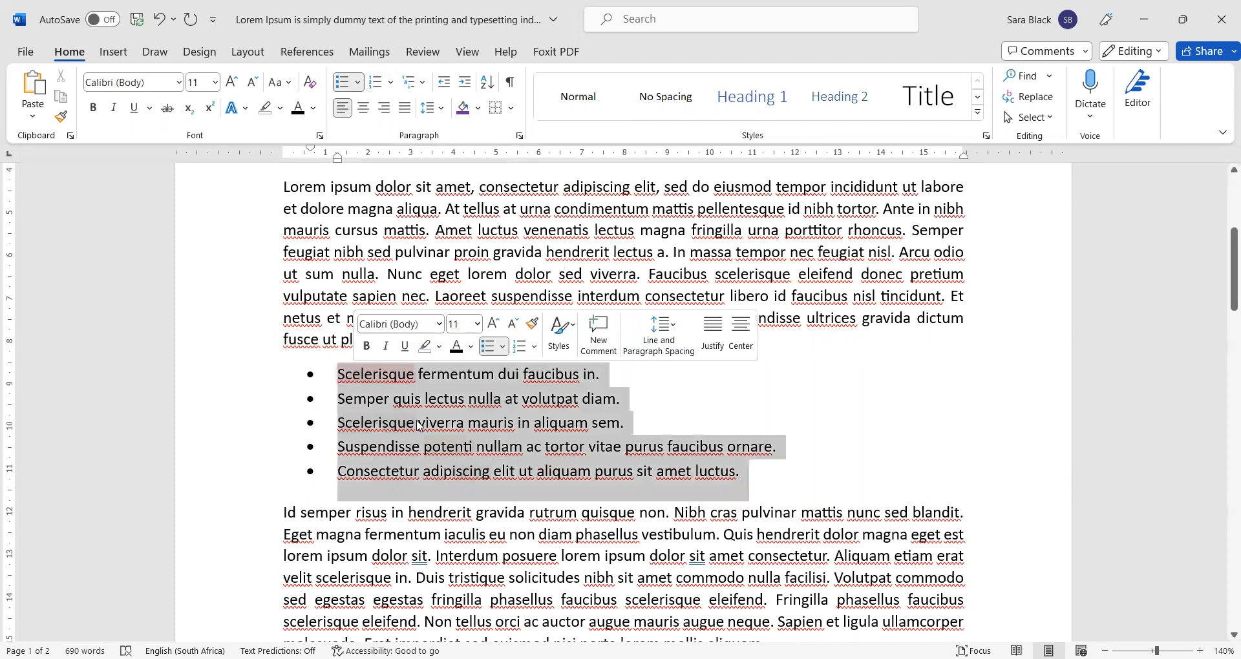
- Apply 1) 2) 3) numbering to the five items, then remove the numbering again
left_click(393, 82)
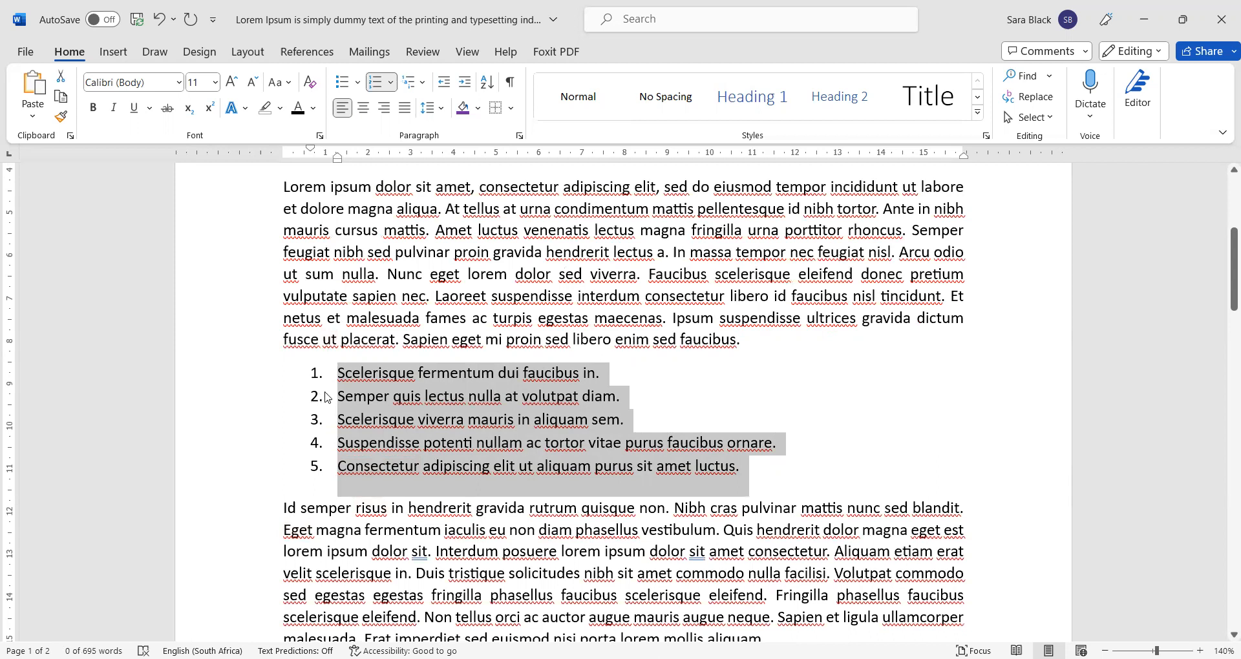
left_click(391, 83)
left_click(395, 313)
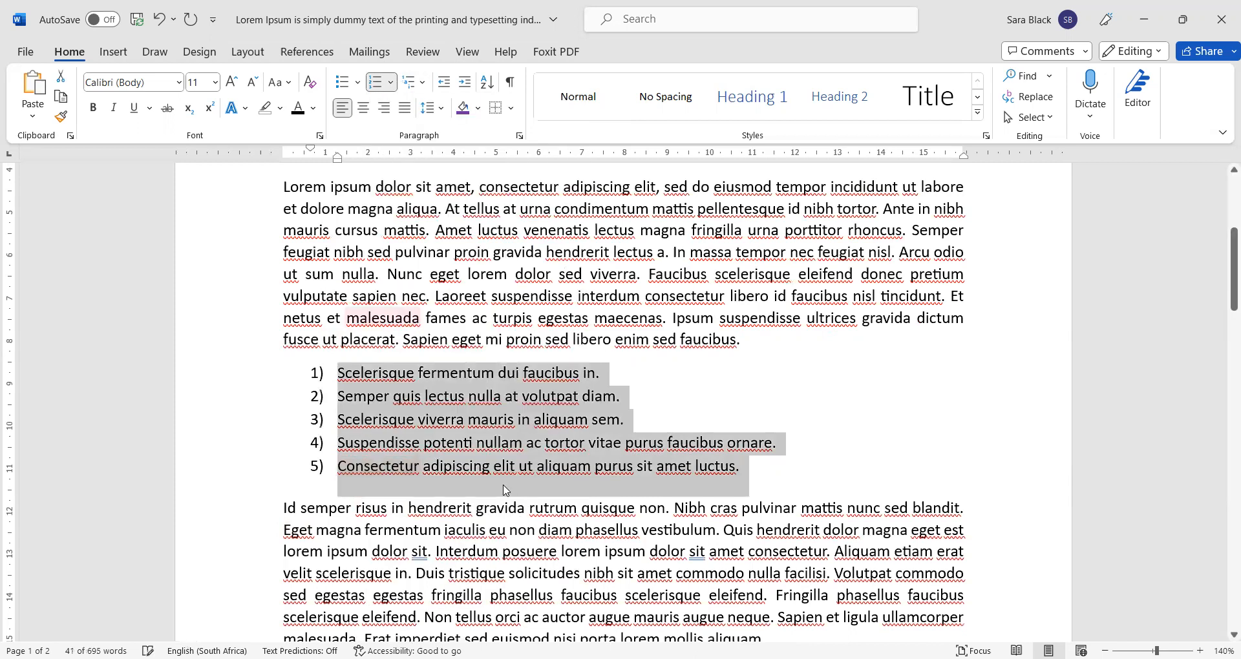
left_click(382, 82)
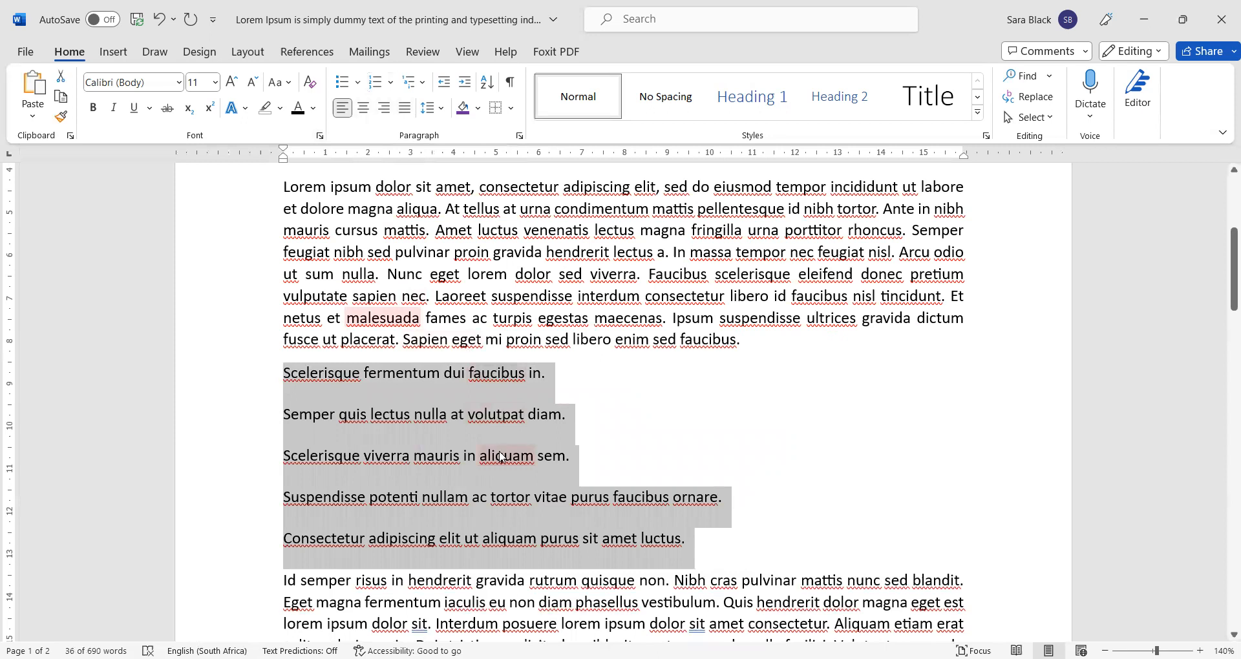
- Try I. and A. numbering, then letter the five items with lowercase a. to e
left_click(378, 85)
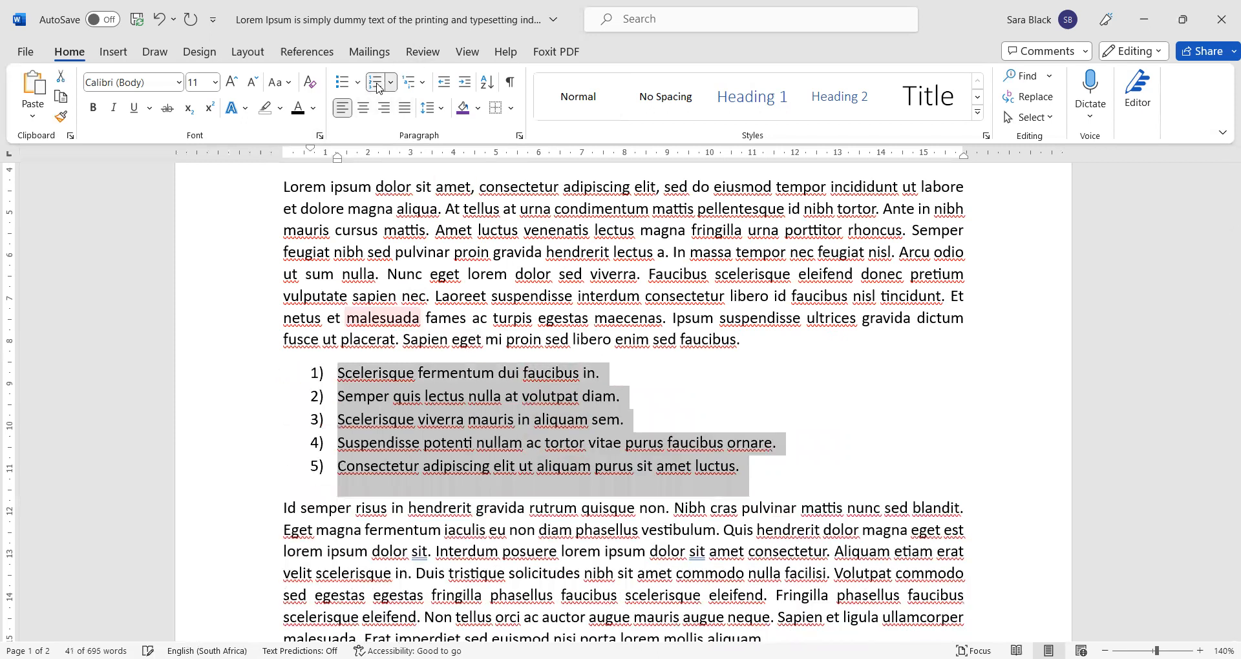
left_click(392, 86)
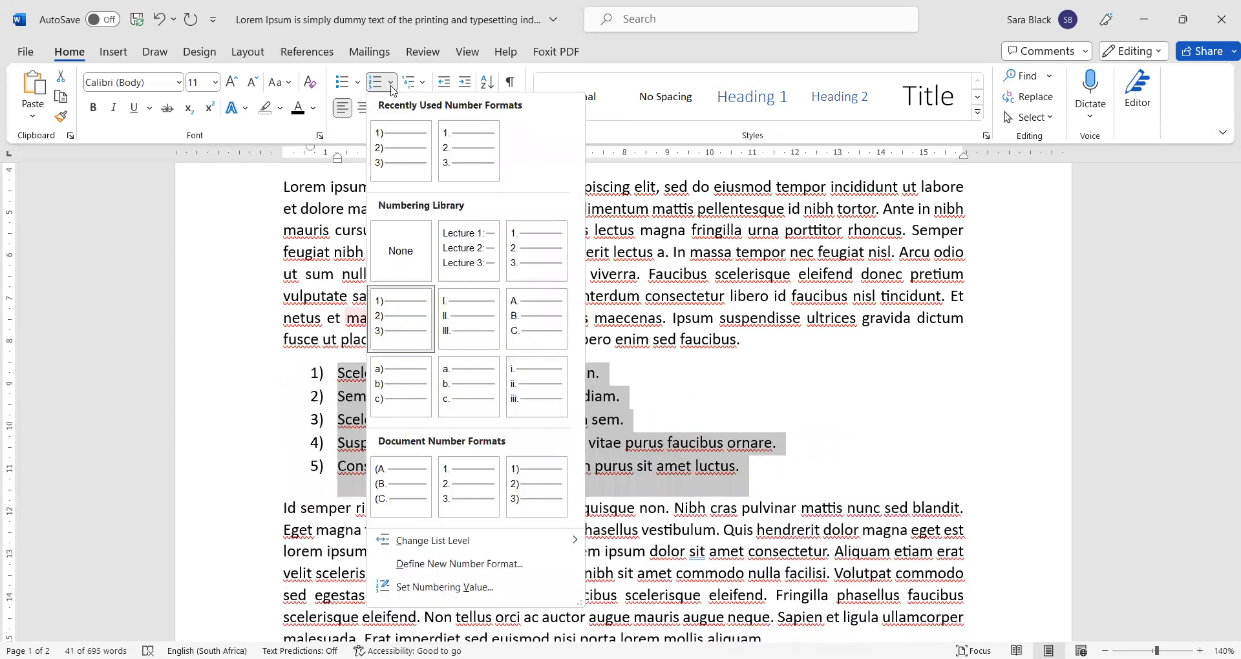
left_click(455, 321)
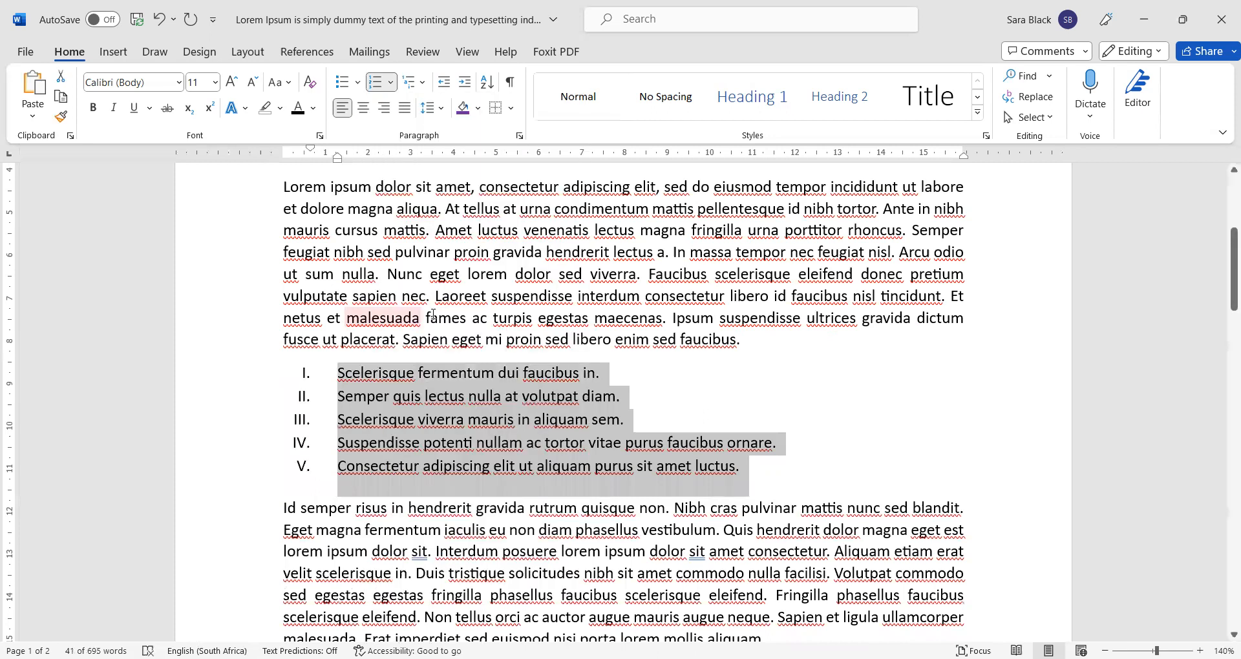
left_click(395, 85)
left_click(540, 327)
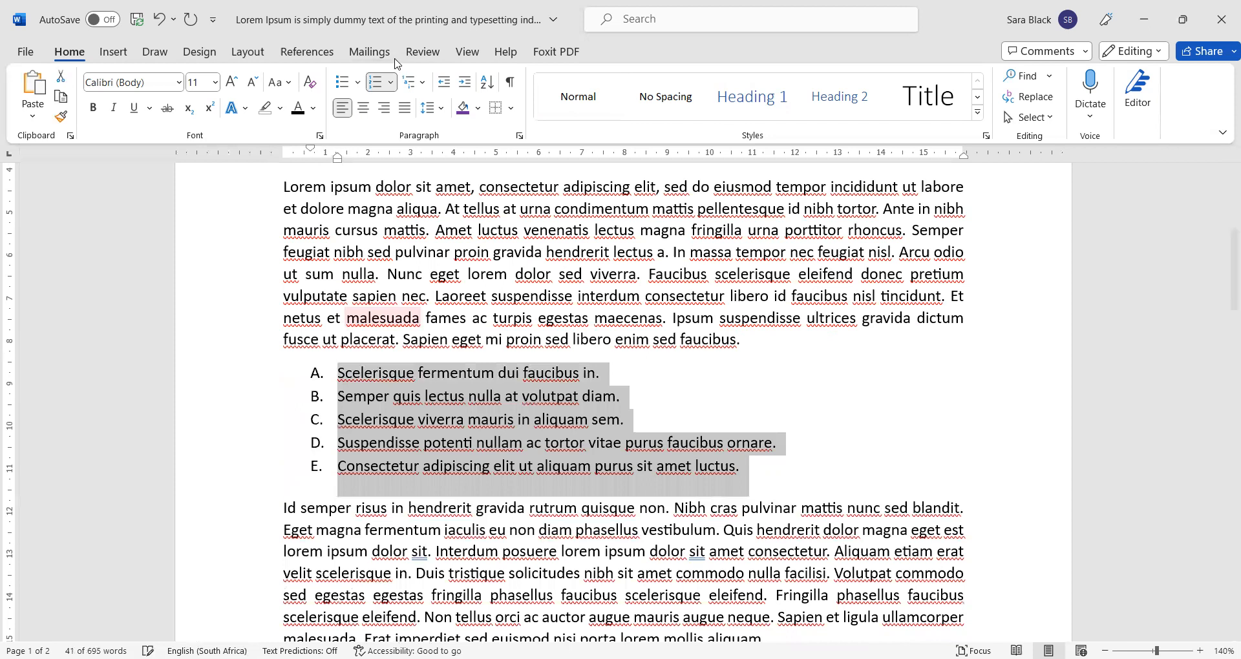
left_click(391, 83)
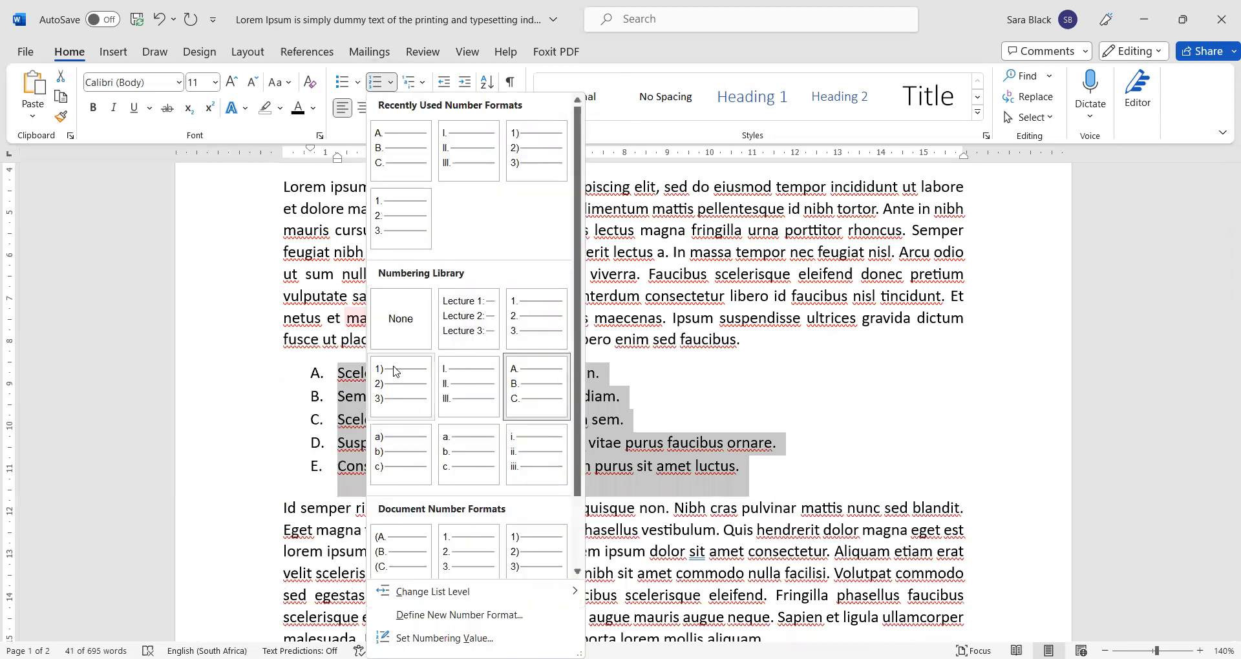
left_click(462, 456)
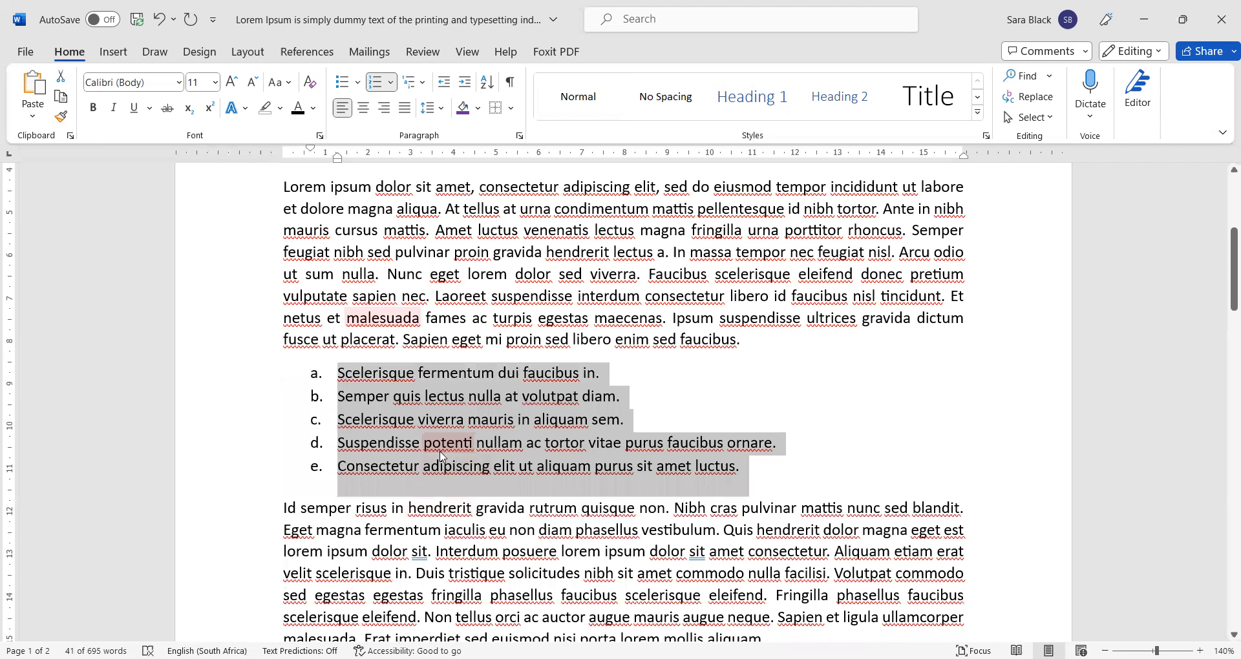
left_click(629, 373)
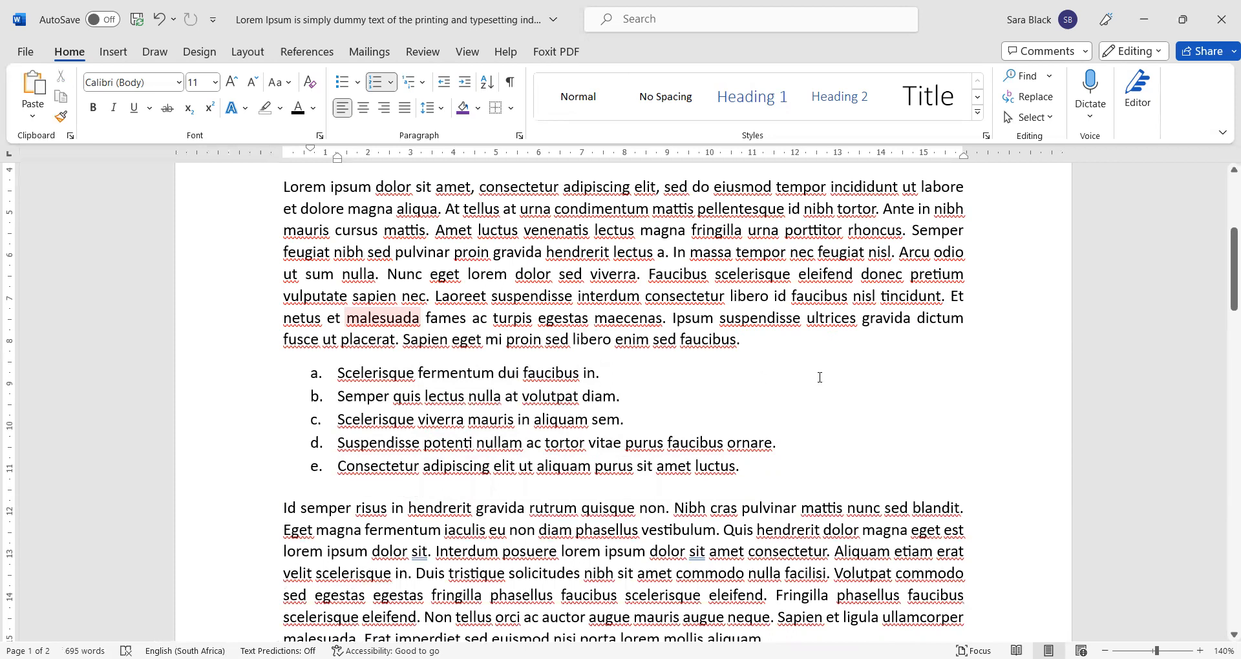
- Below item a, add a plain paragraph: 'Place normal text or paragraphs in between the items of a numbered list…'
key("Return")
key("Return")
type("Place normal text or paragraphs in between the iteam")
key("BackSpace")
key("BackSpace")
type("ms of a numbered list. So")
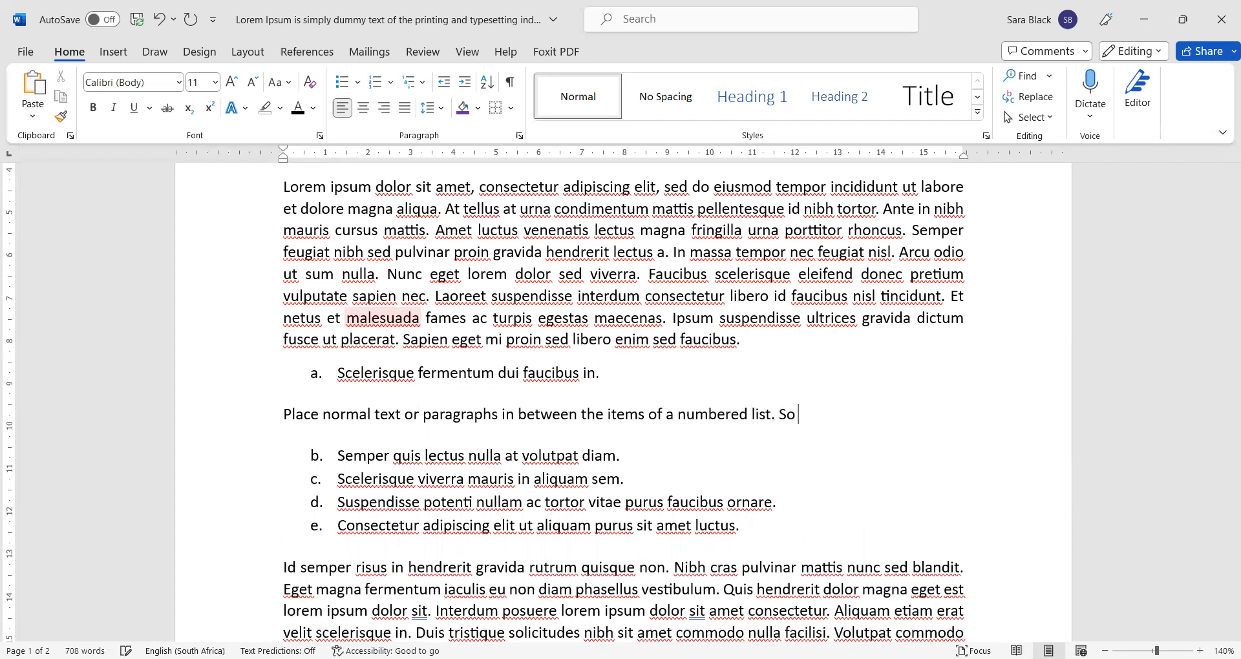
type(" this is very useful when")
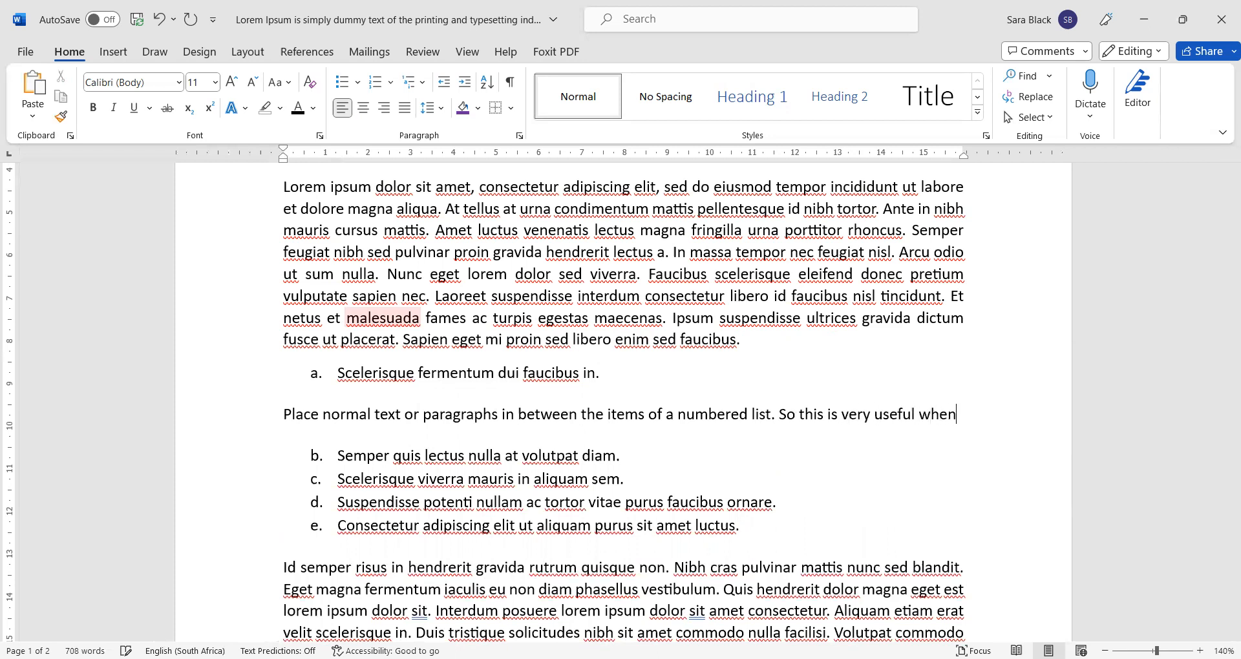
type(" you are having numbere")
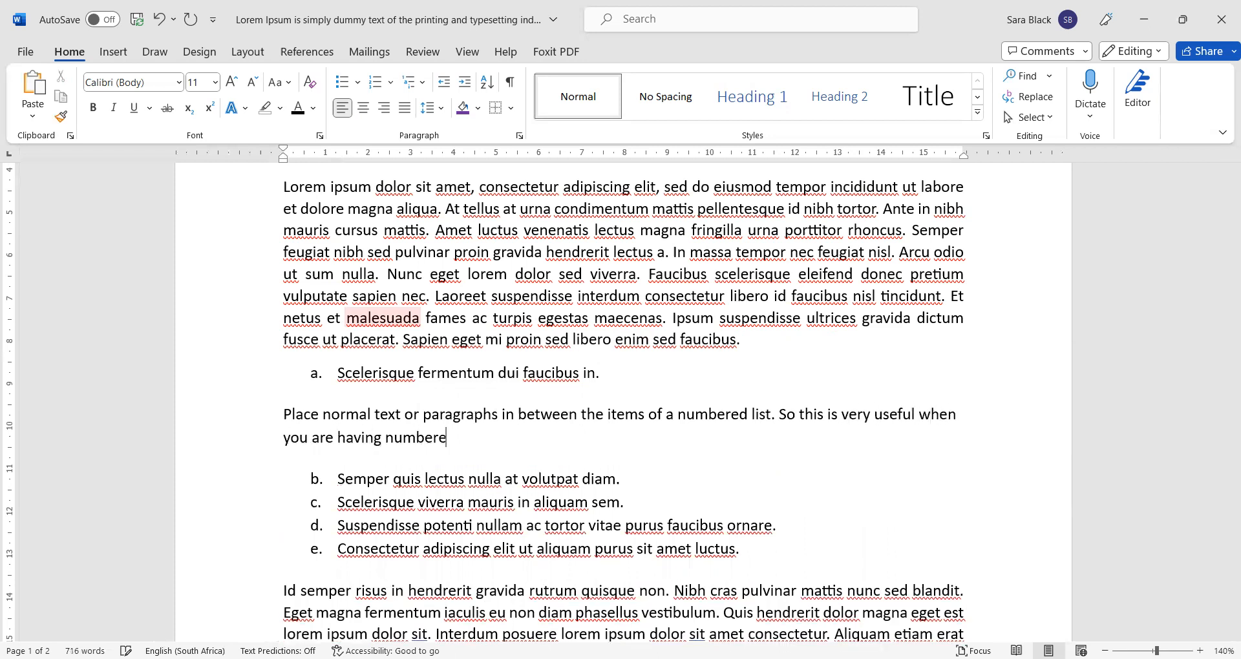
type("d headings or wanting")
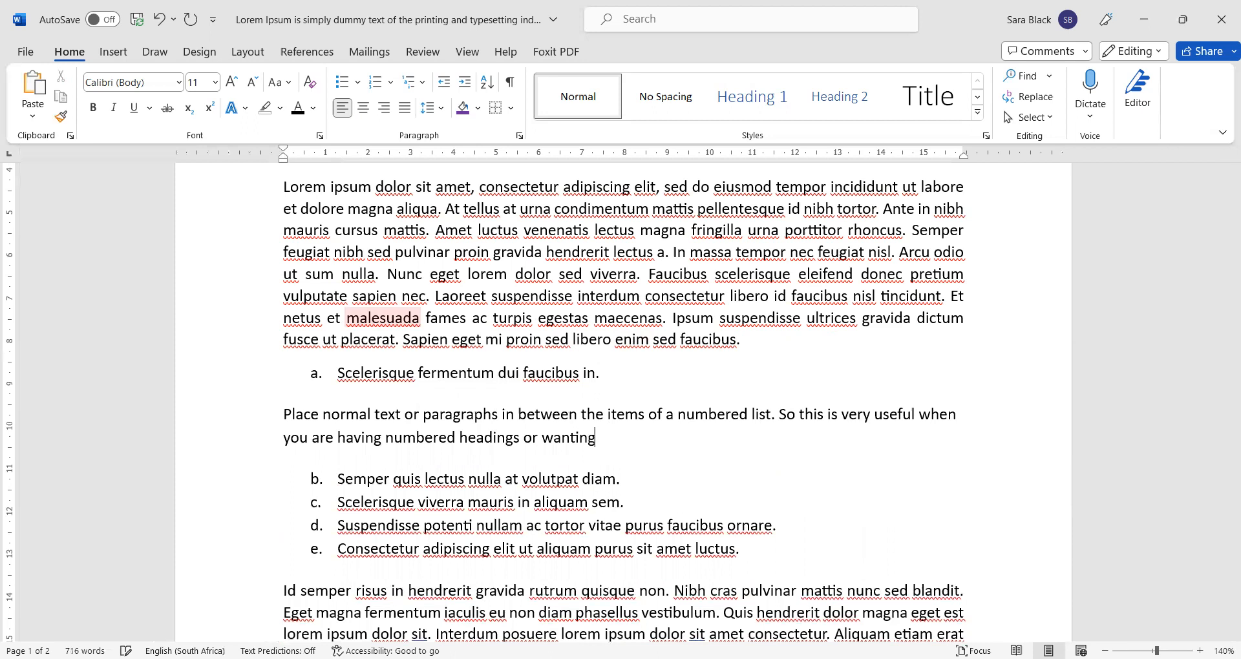
type(" to elaborate on a particular item in a numbered list.")
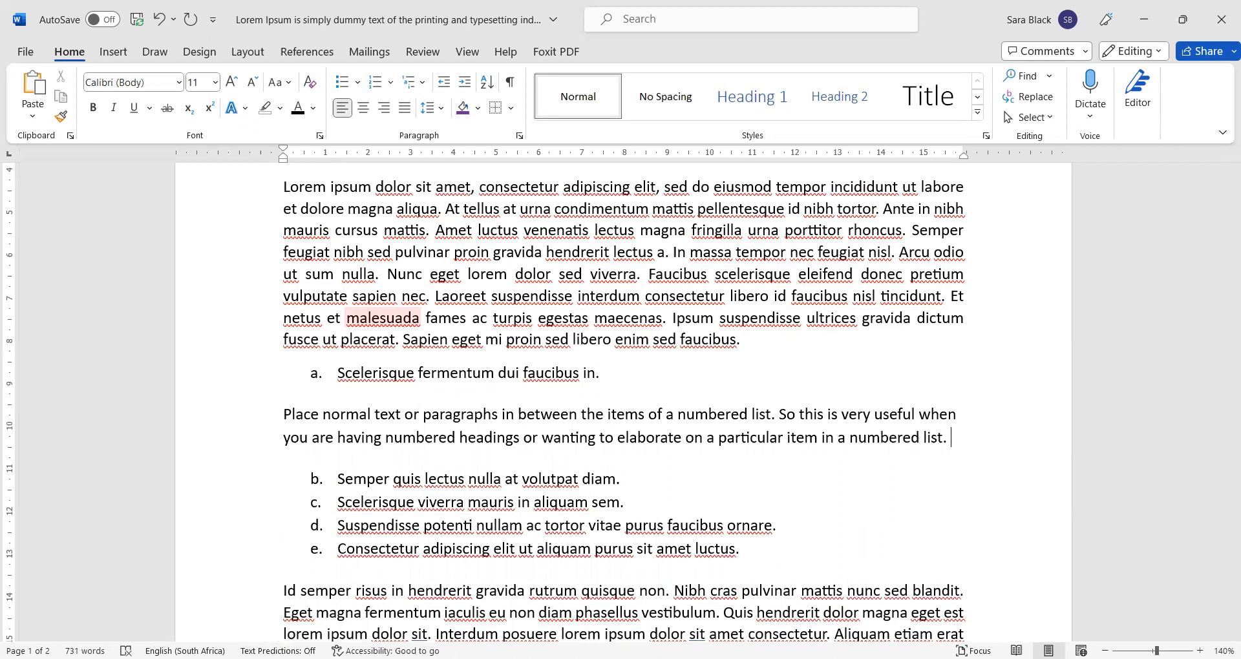
scroll(789, 406, "down", 3)
- Paste a copy of the Id semper paragraph onto a new line after the explanation
key("Return")
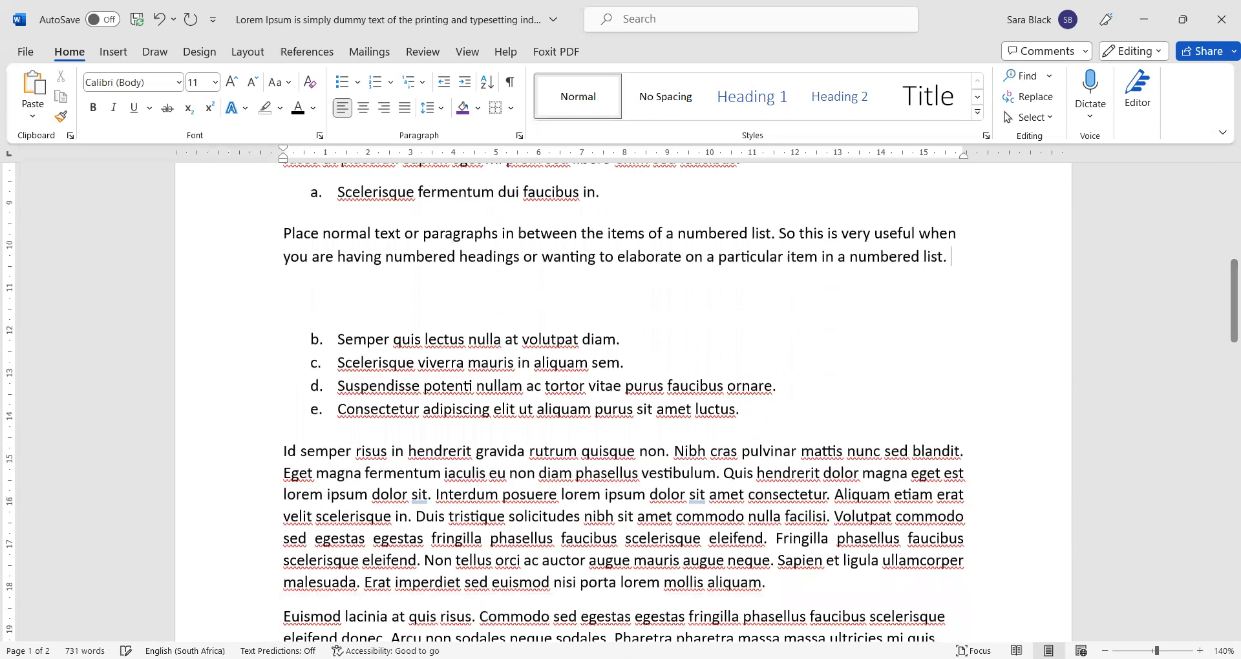
triple_click(572, 514)
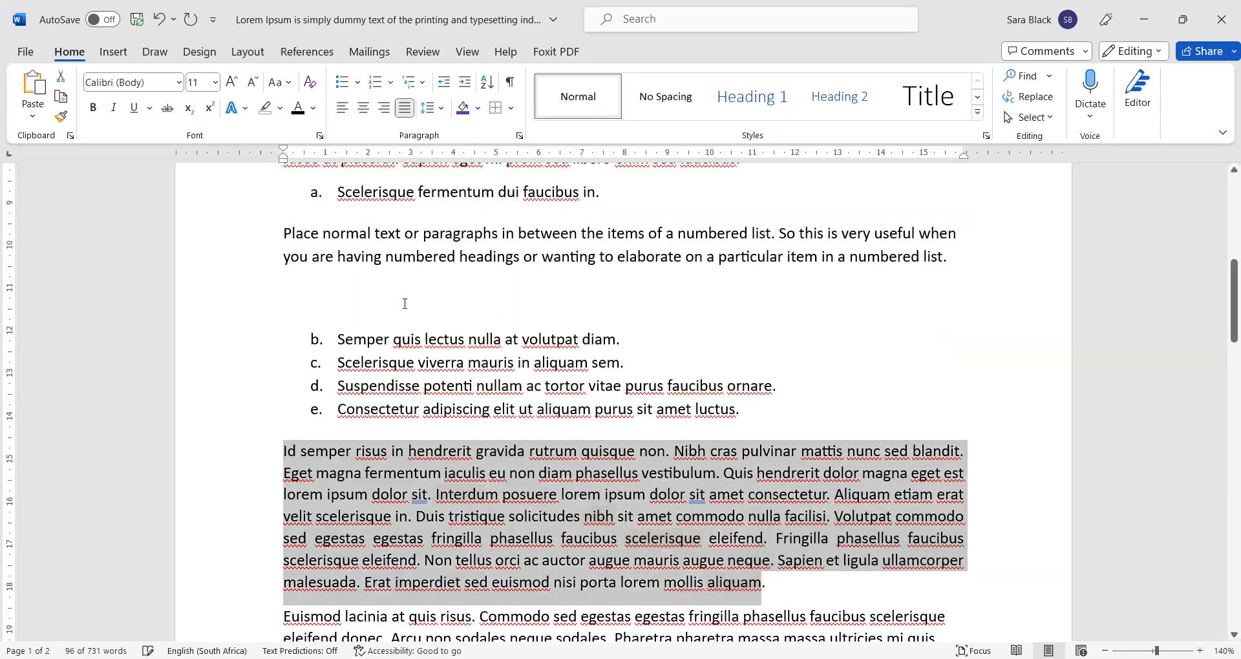
key("ctrl+c")
left_click(405, 304)
key("ctrl+v")
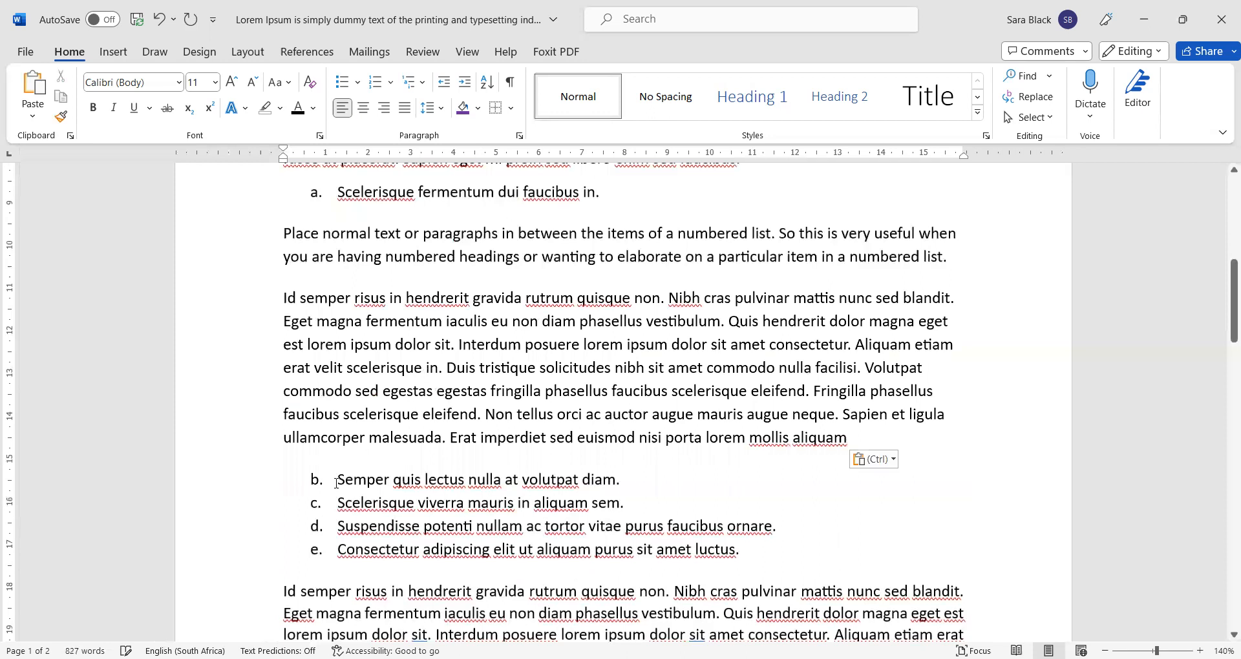
- Select the list's letter labels, then lines d and e
left_click(381, 197)
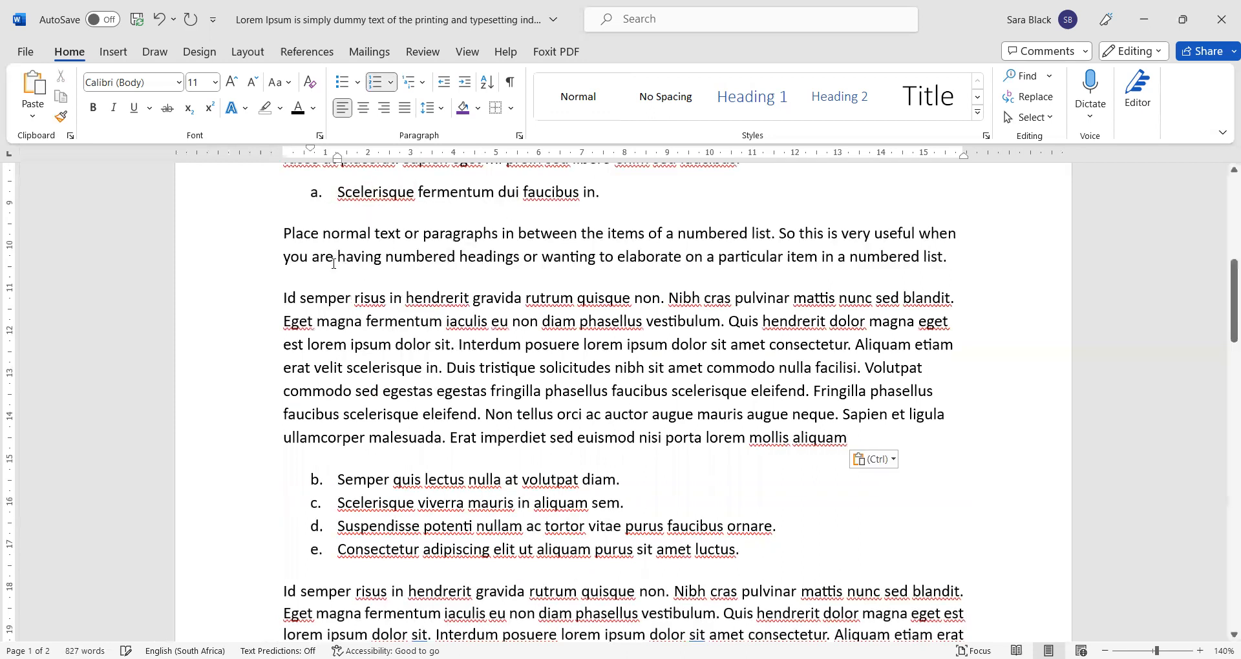
left_click(316, 194)
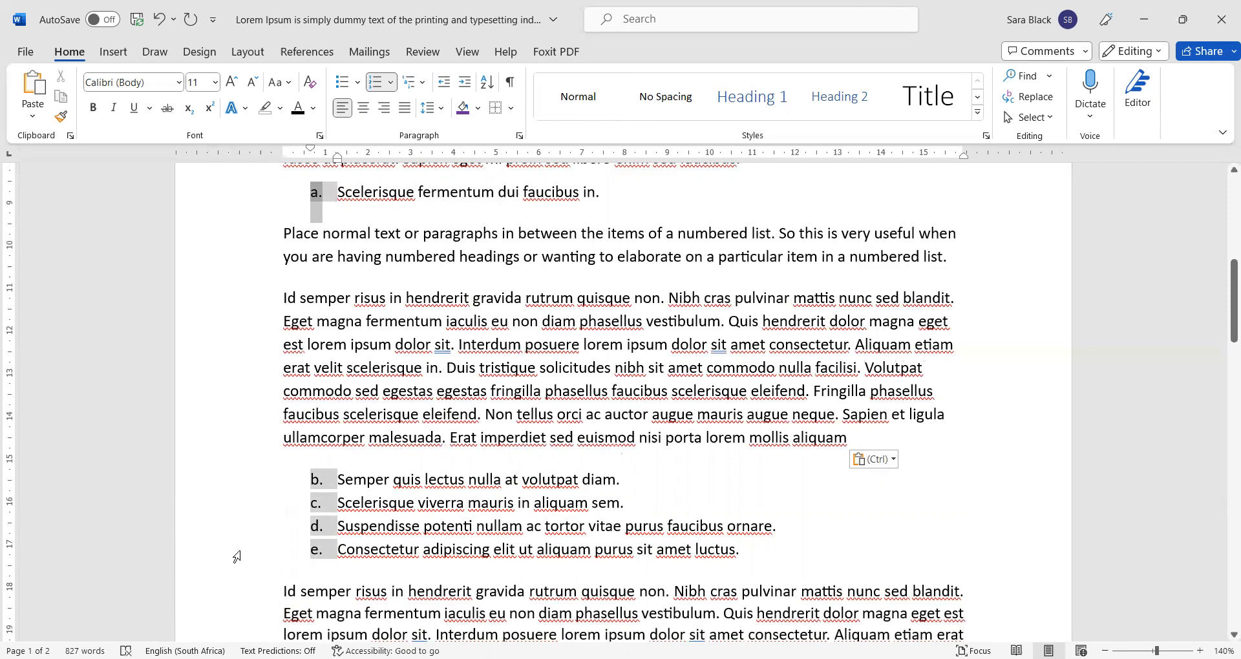
left_click(230, 533)
left_click(246, 549)
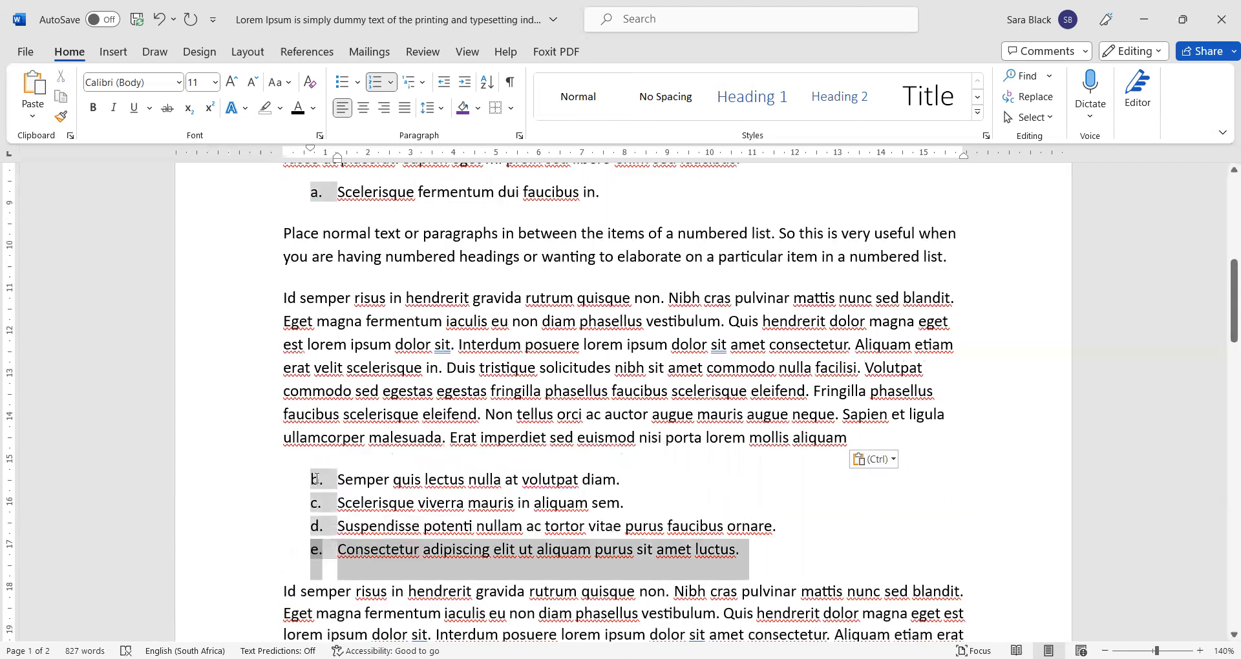
- After item b, add the plain paragraph 'We wrote some more rather uninteresting things about item b. in the list.'
left_click(750, 478)
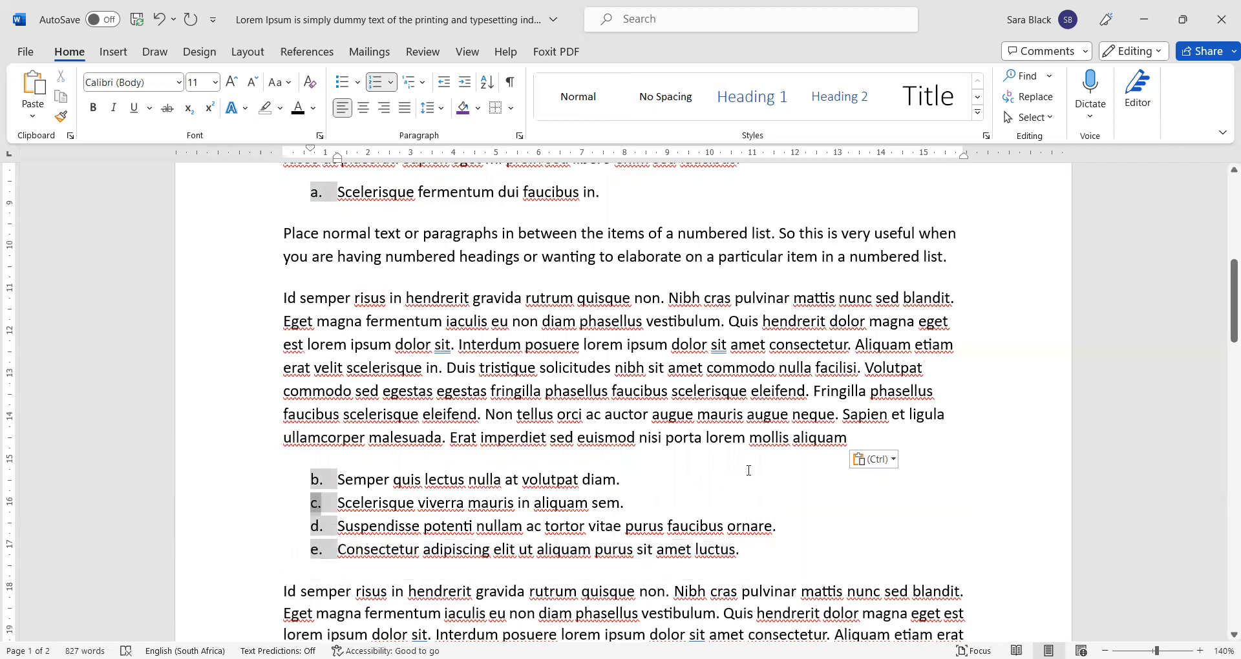
key("Return")
key("BackSpace")
key("BackSpace")
type("We vrote some more rather uni")
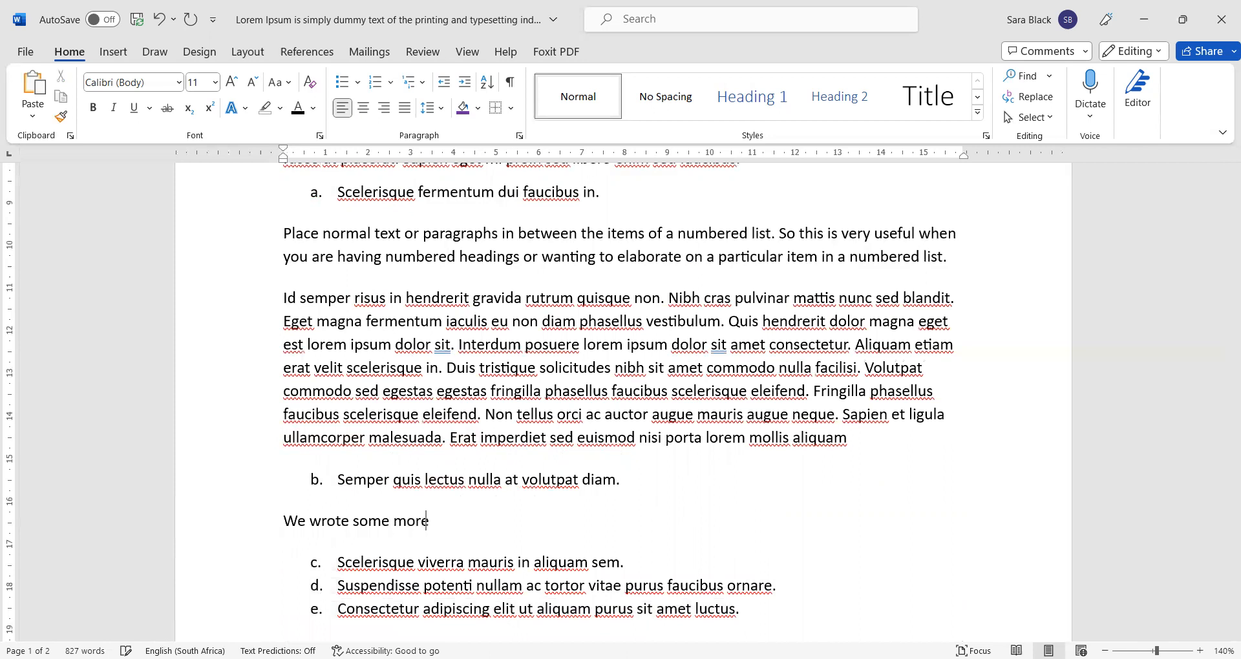
type("nteresting th")
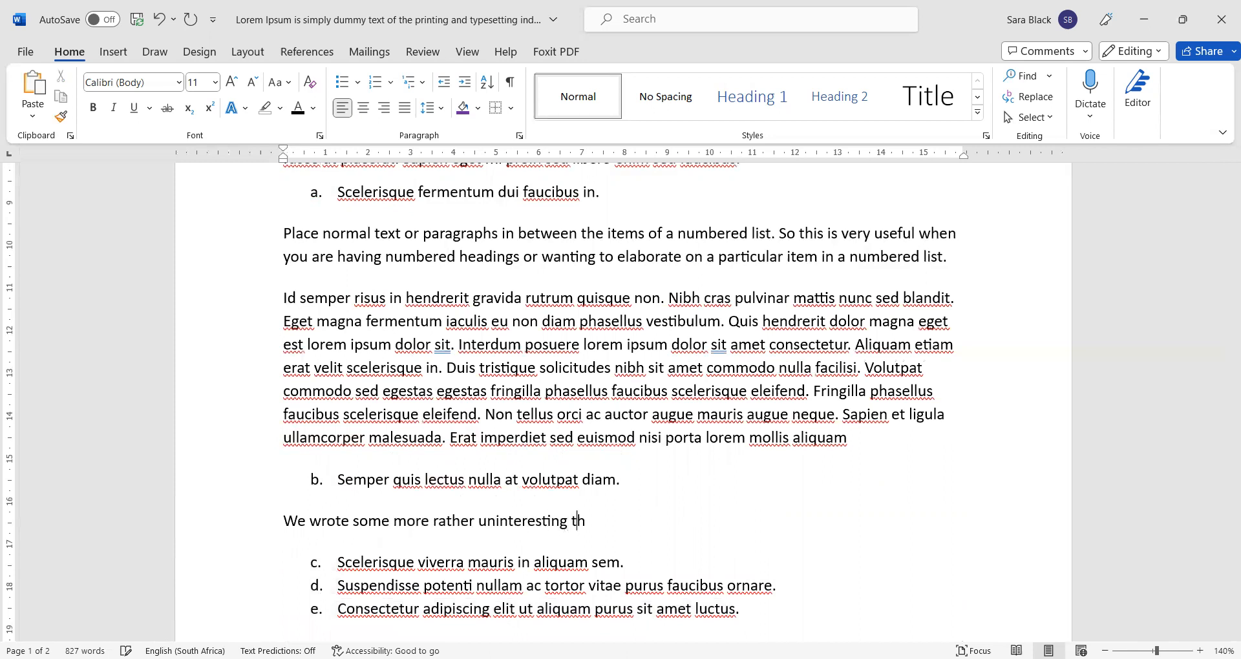
type("ings about item")
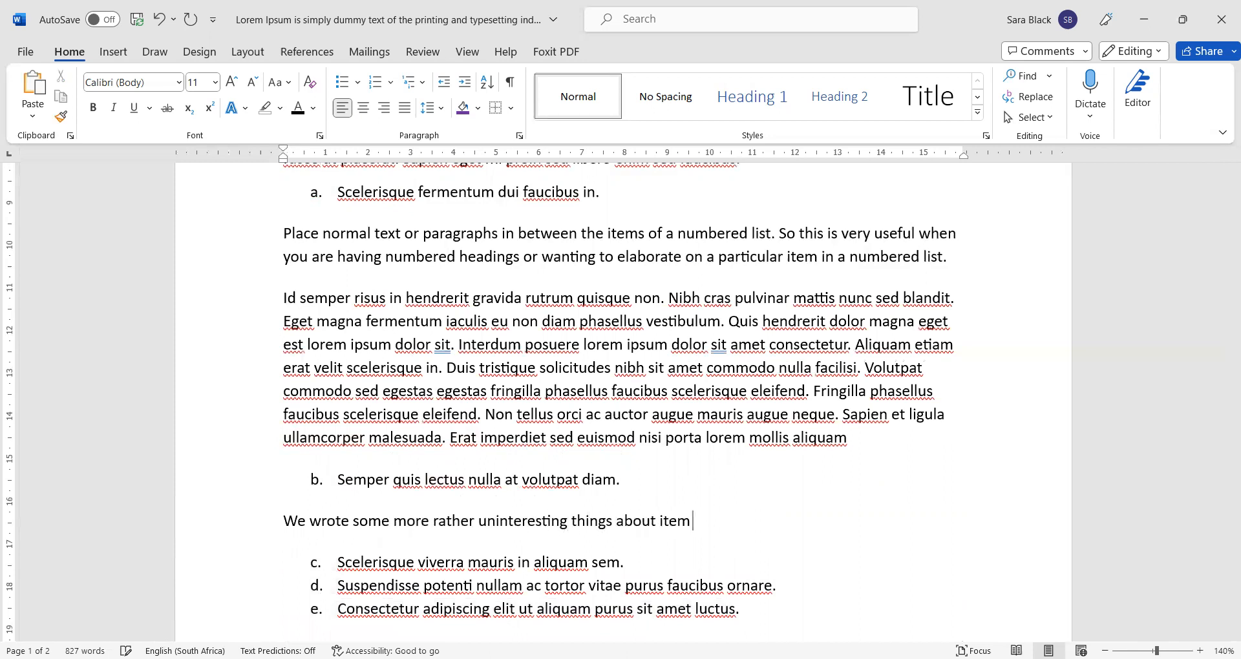
type(" b. in the list.")
scroll(411, 386, "down", 3)
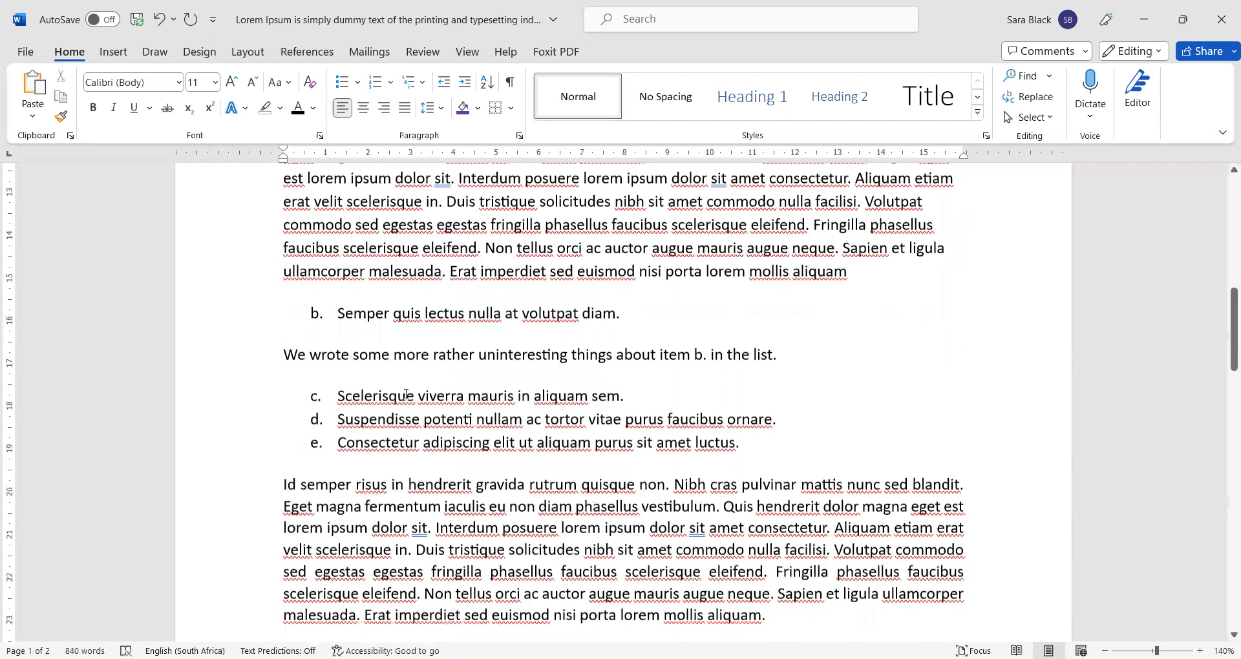
- Restart lettering at item c's number with Restart at a, so the last three read a., b., c
left_click(314, 383)
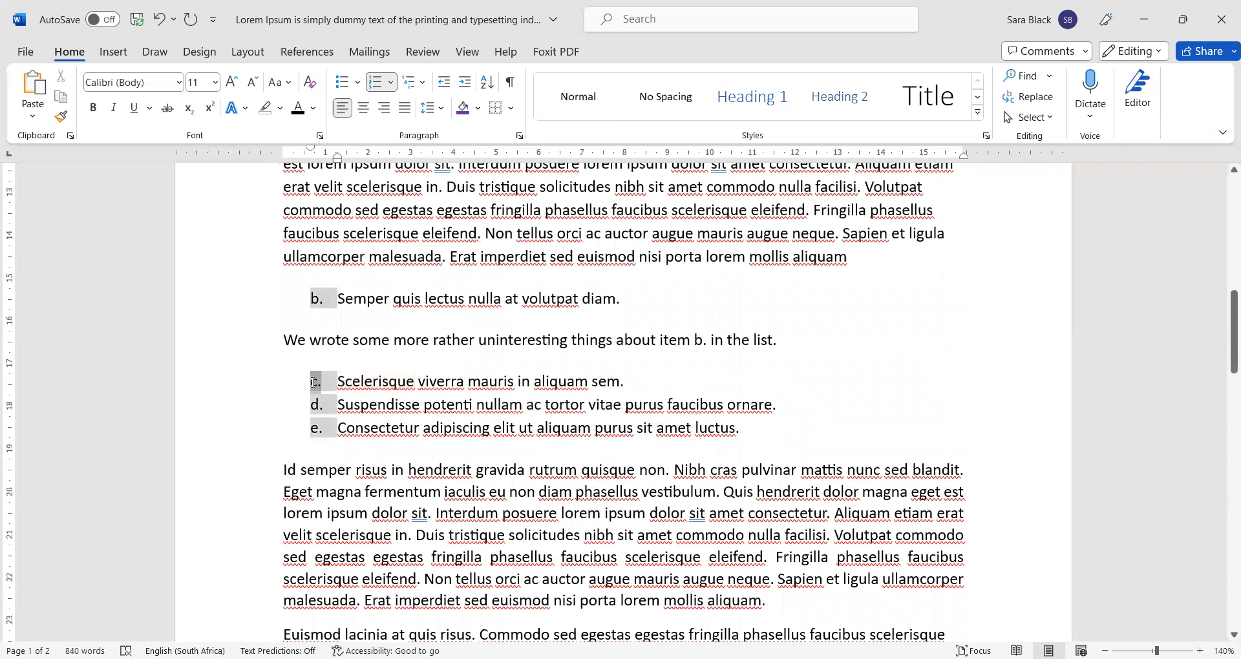
right_click(313, 383)
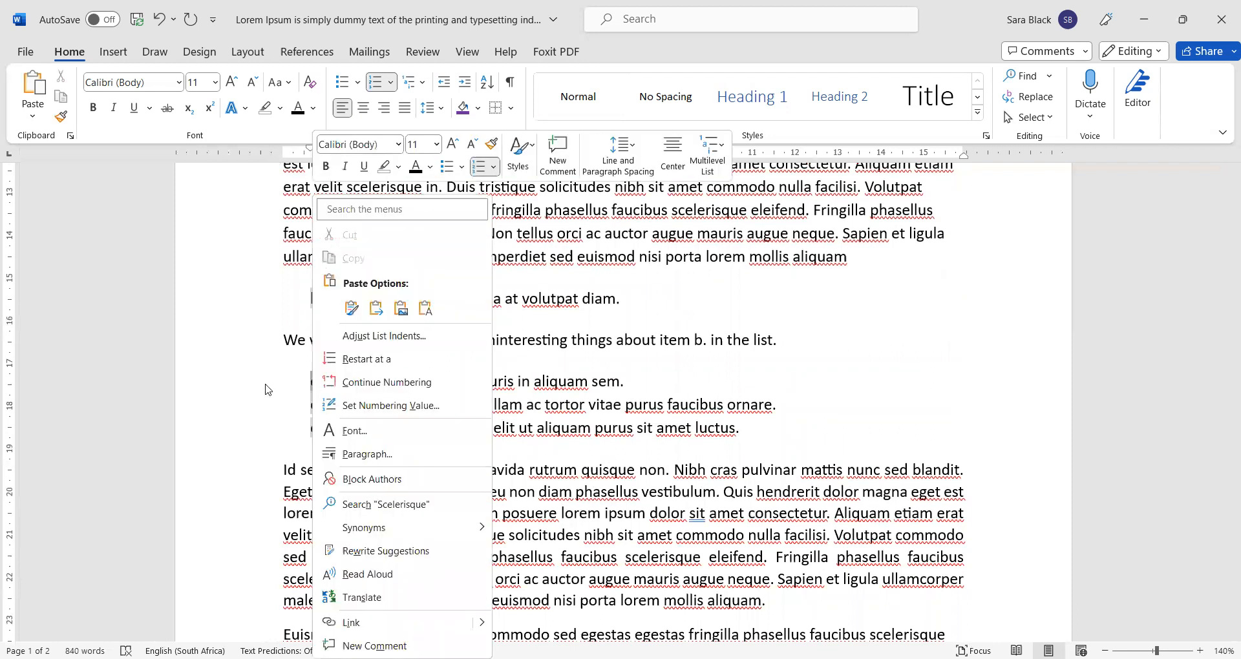
left_click(316, 381)
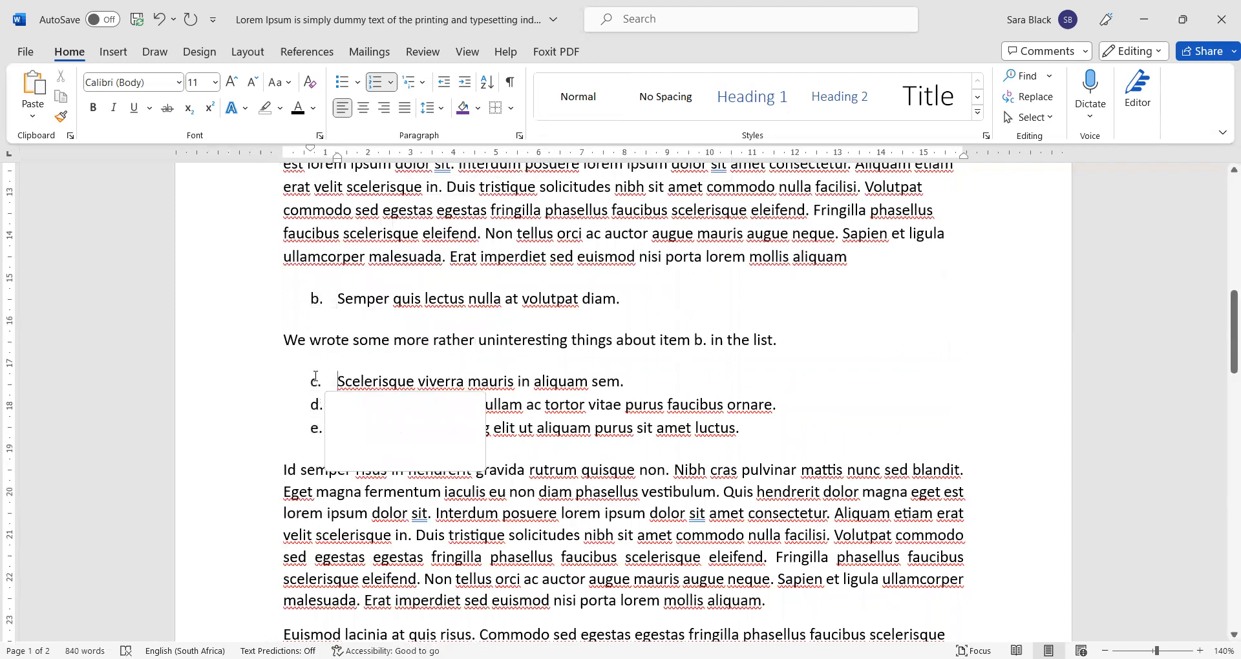
right_click(317, 388)
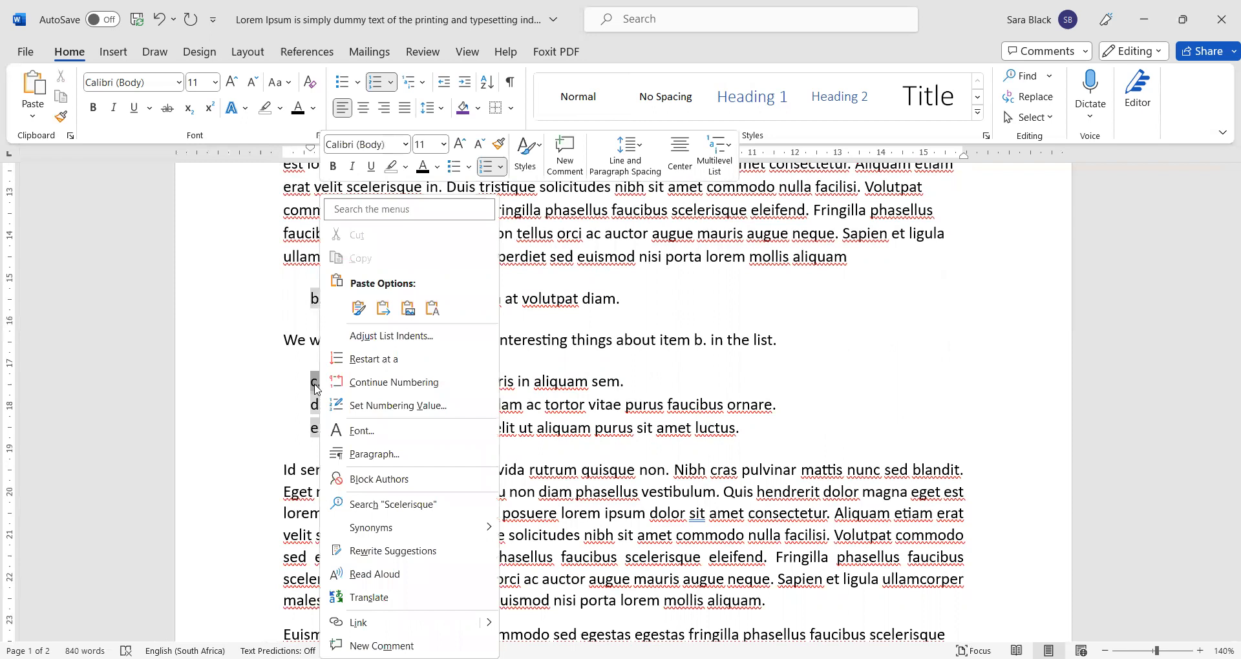
left_click(369, 360)
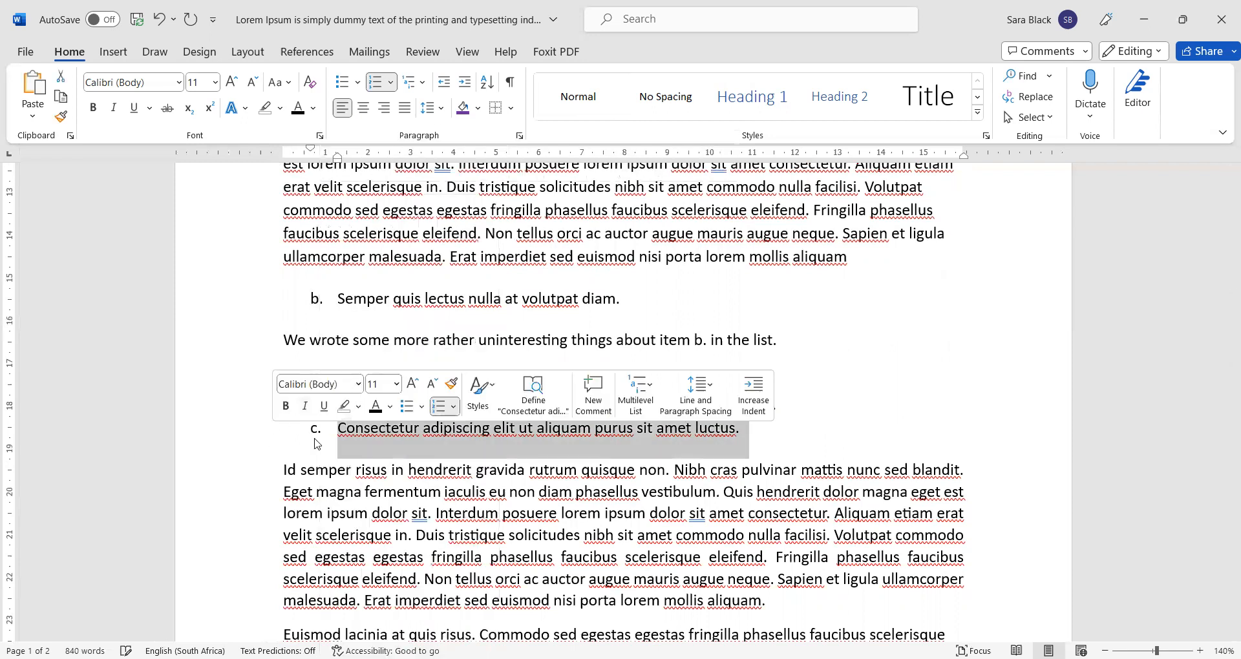
left_click(315, 381)
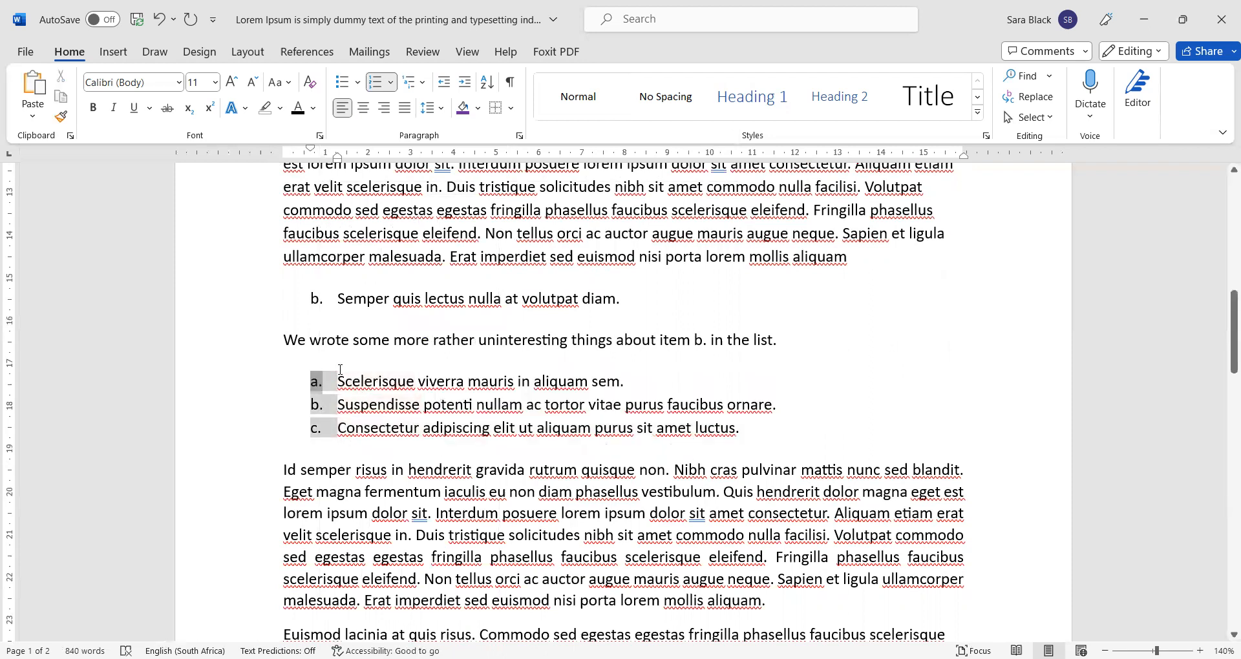
- Apply the 1) 2) 3) Numbering Library format to the lower three-item list
scroll(281, 397, "up", 4)
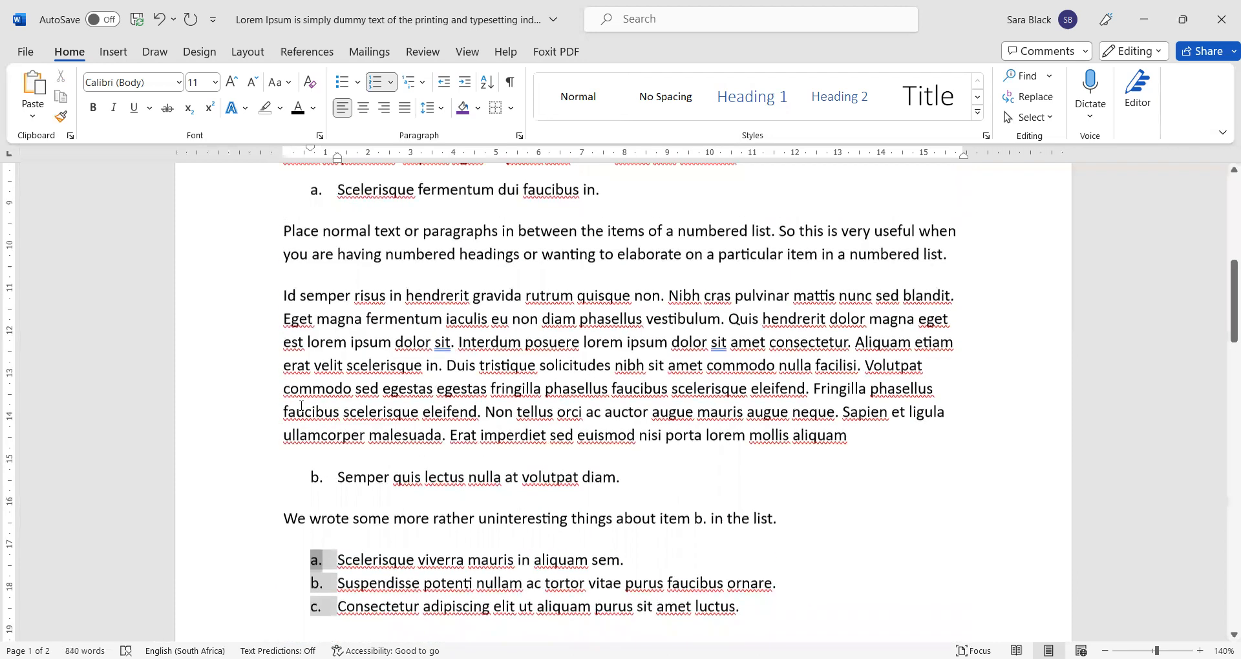
left_click(316, 194)
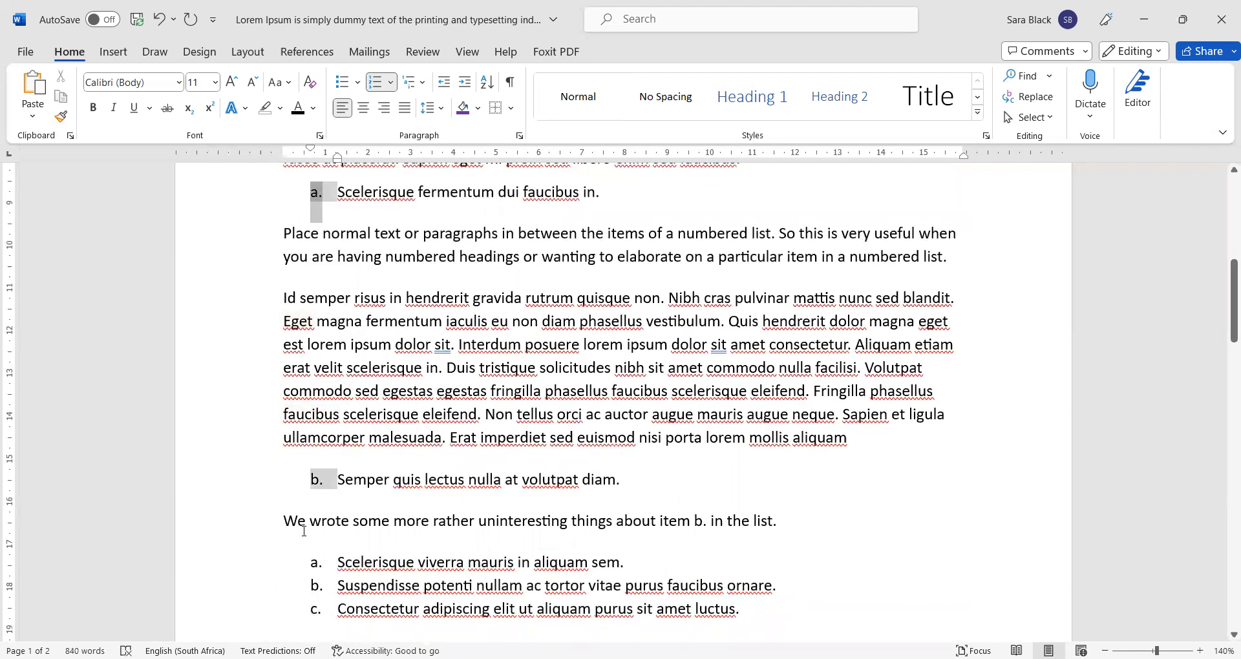
left_click(320, 560)
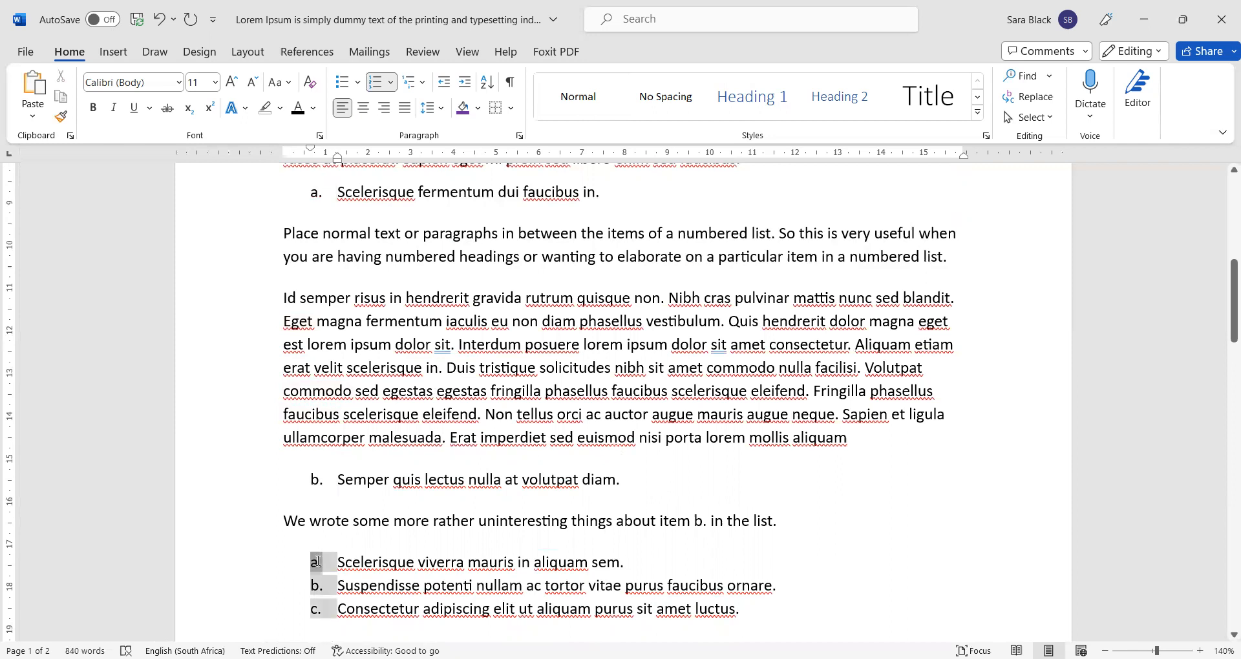
left_click(391, 91)
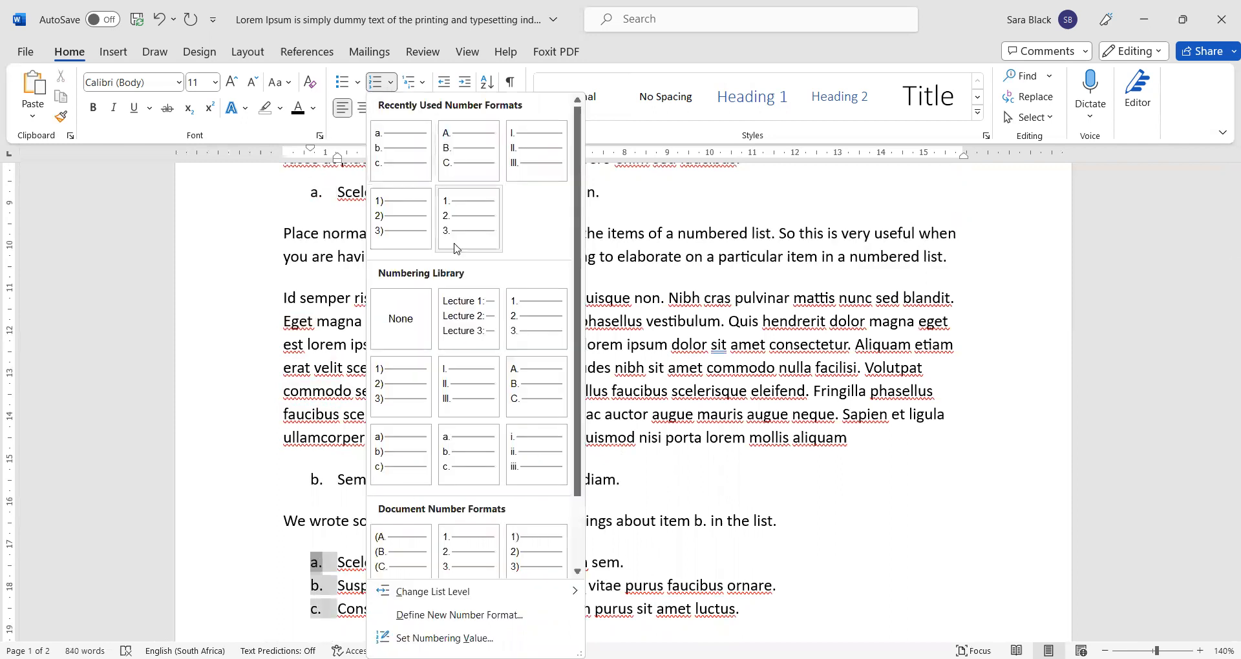
left_click(398, 380)
left_click(264, 577)
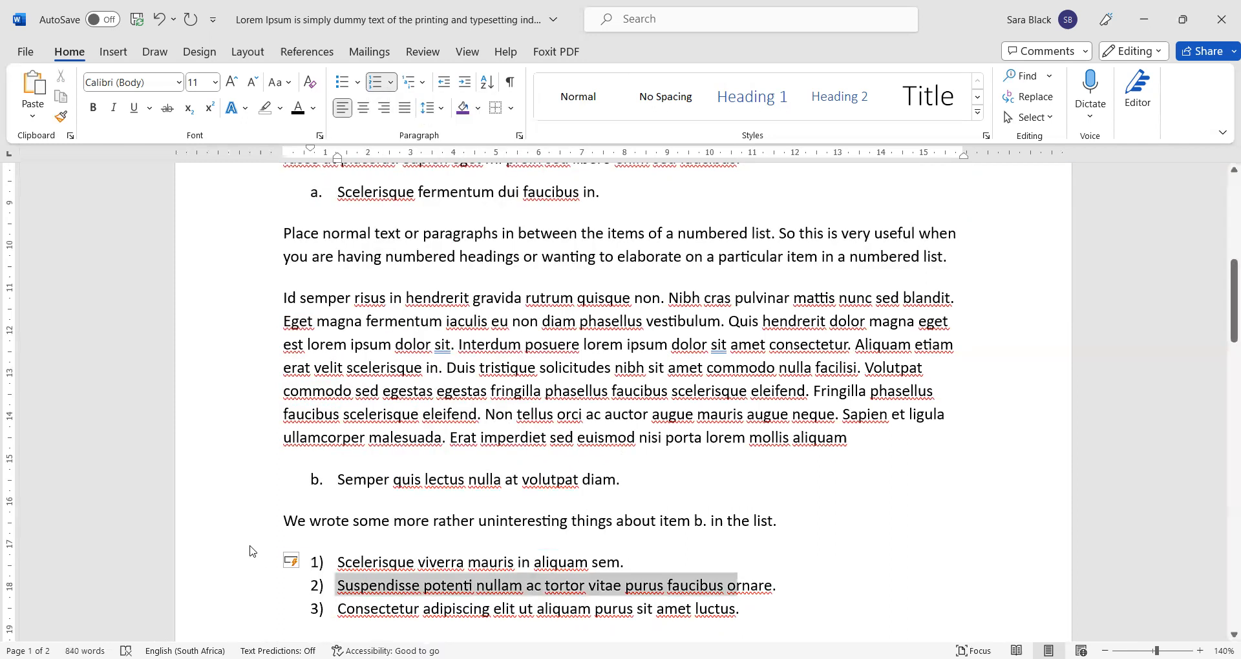
left_click(735, 485)
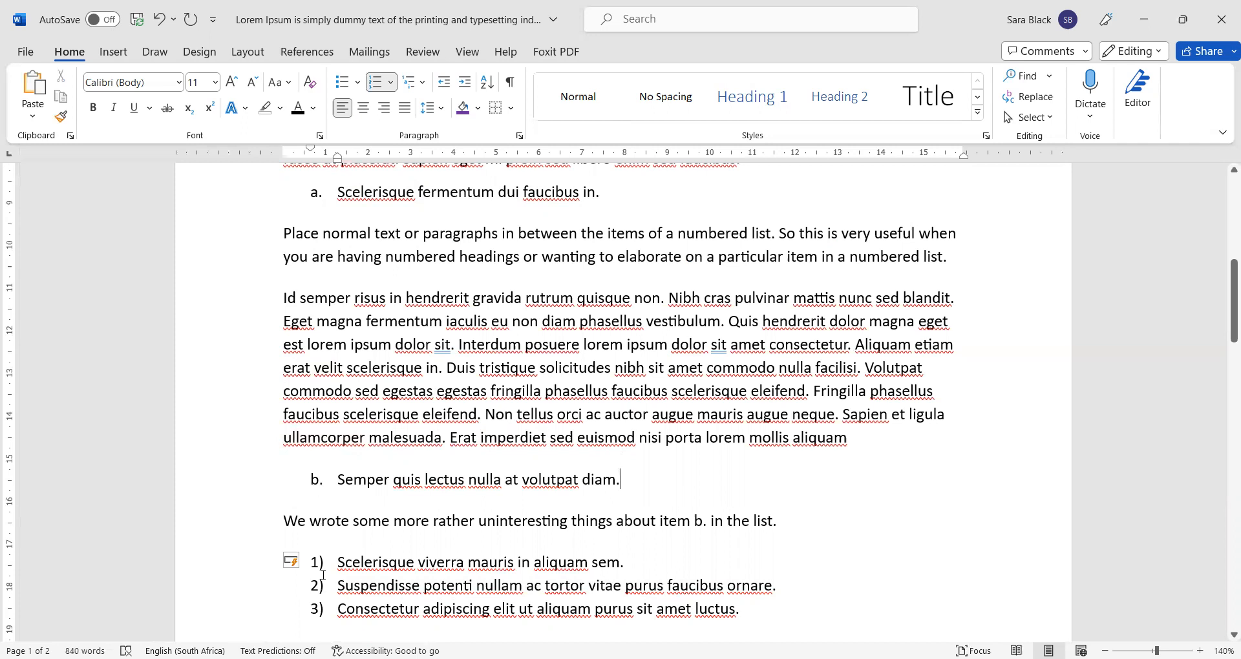
right_click(344, 562)
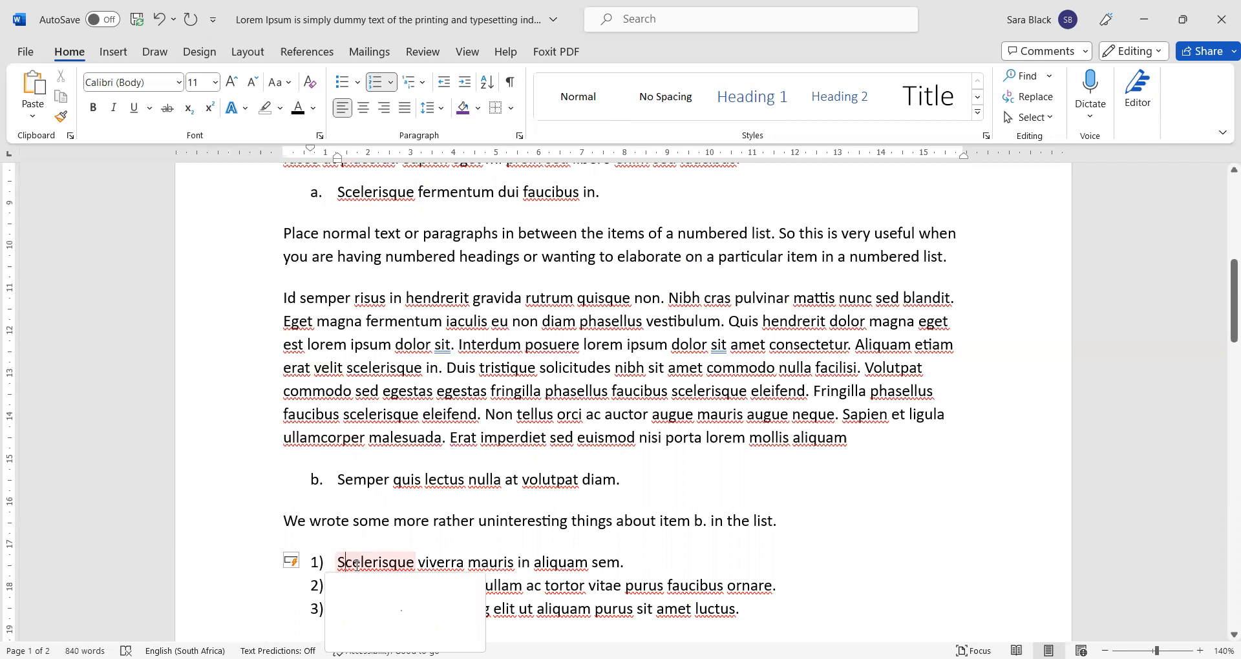
left_click(341, 506)
scroll(341, 506, "down", 3)
left_click(338, 382)
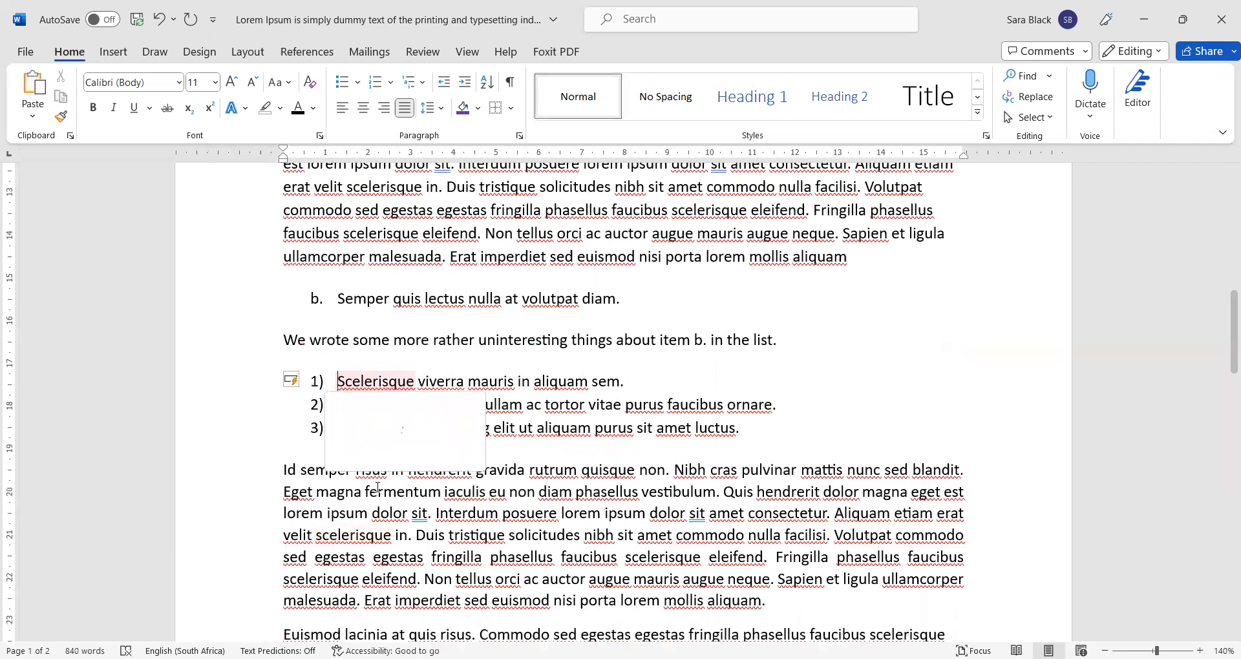
left_click(422, 83)
left_click(422, 83)
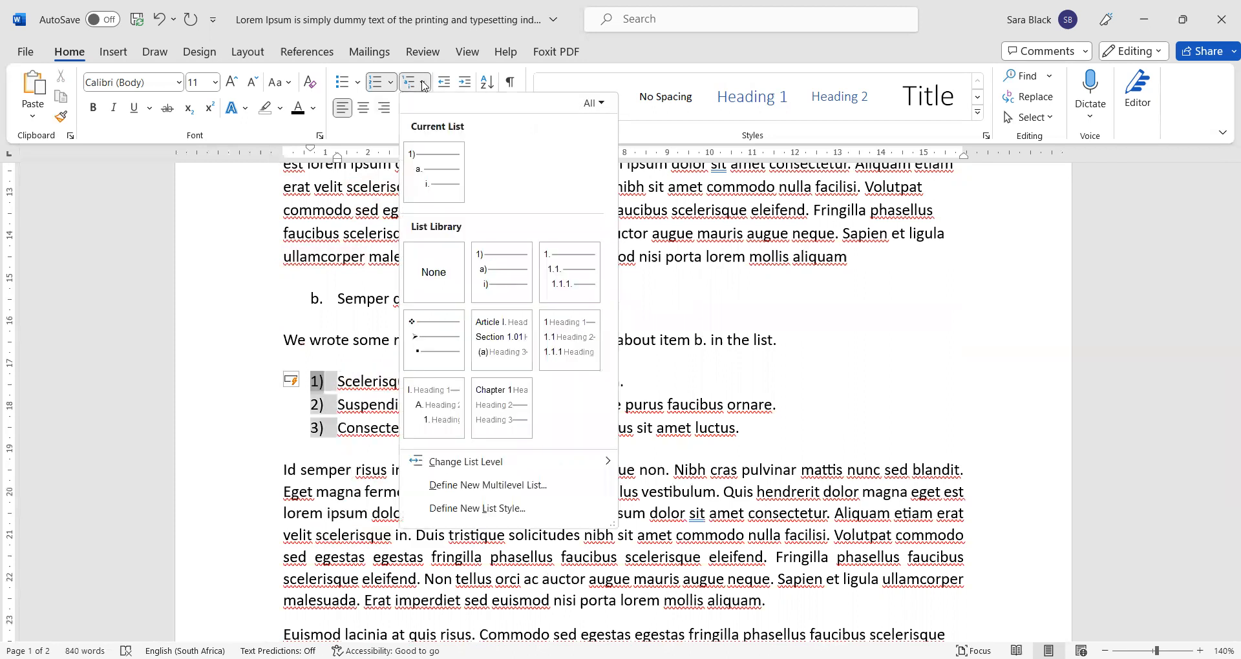
mouse_move(436, 170)
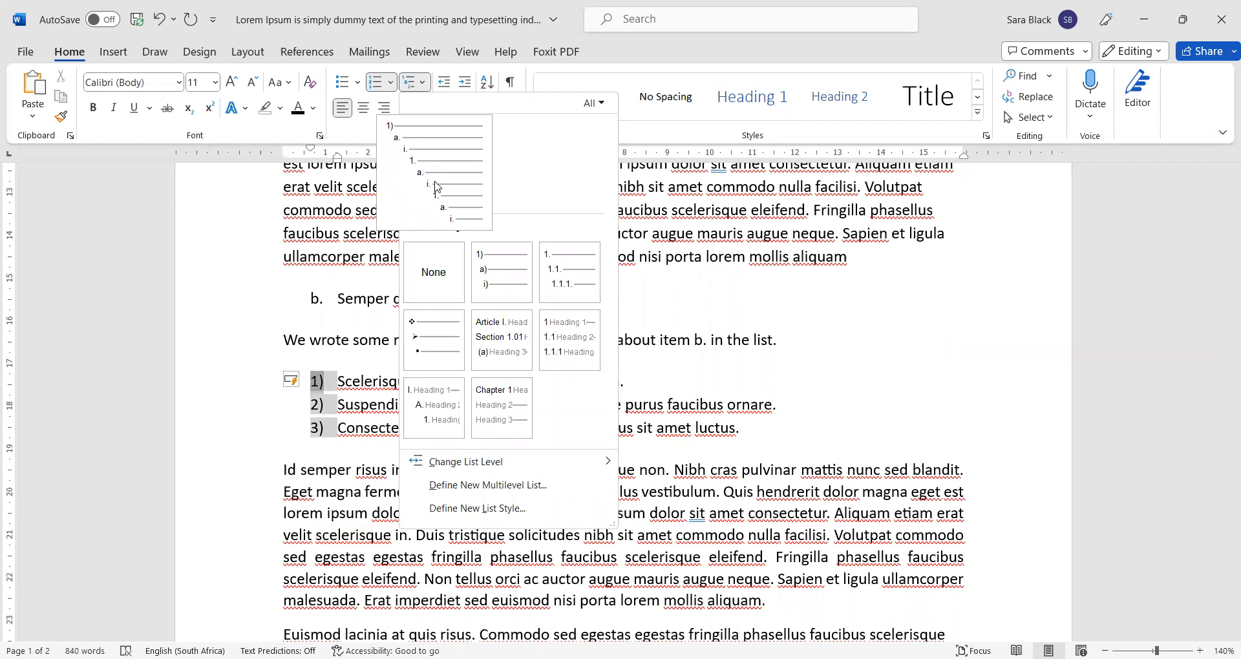
mouse_move(592, 464)
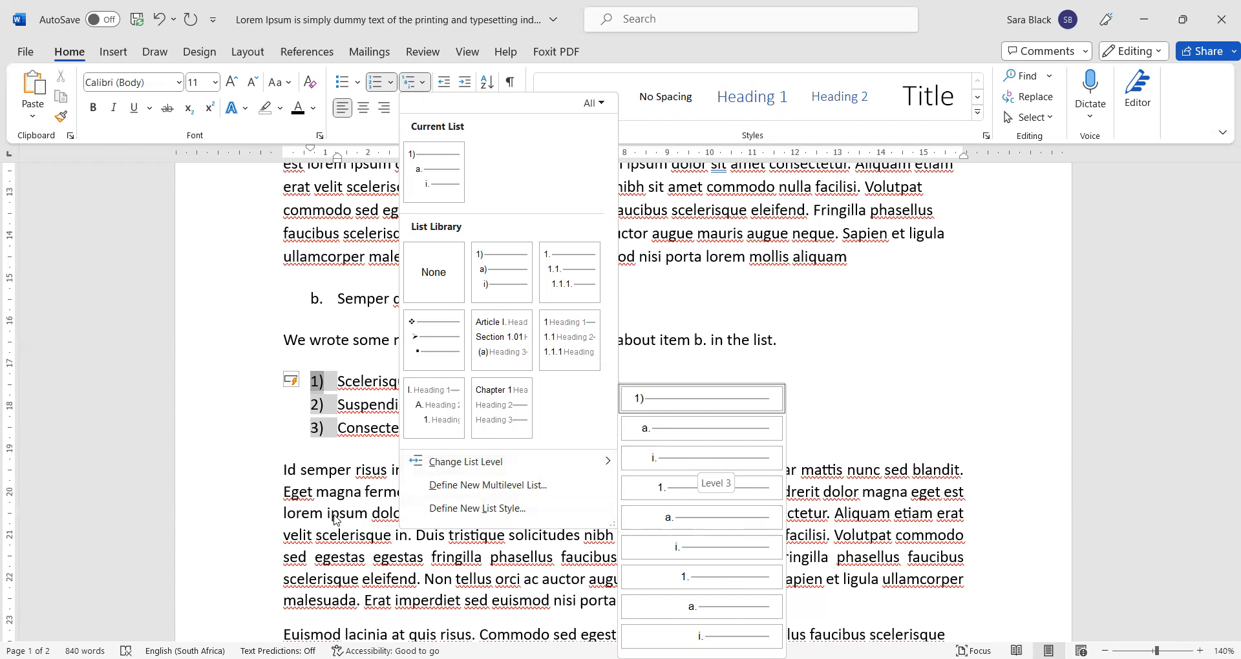
left_click(364, 392)
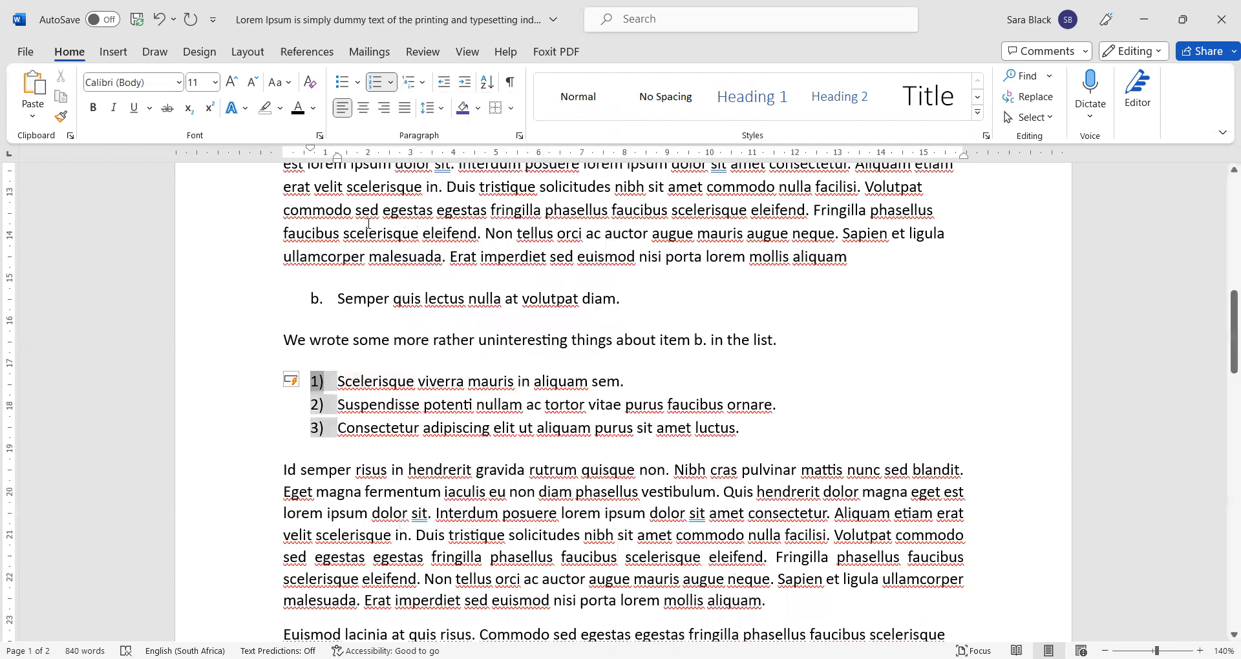
- Choose Define New Number Format from the Home tab's Numbering dropdown
left_click(423, 93)
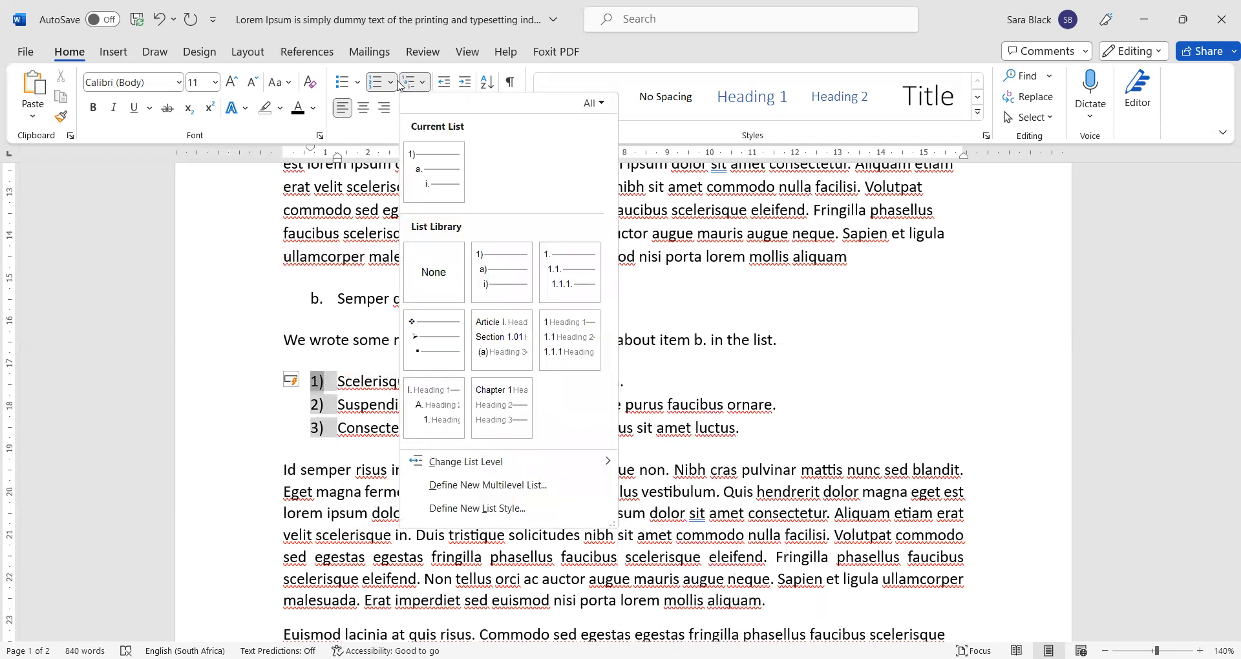
left_click(390, 86)
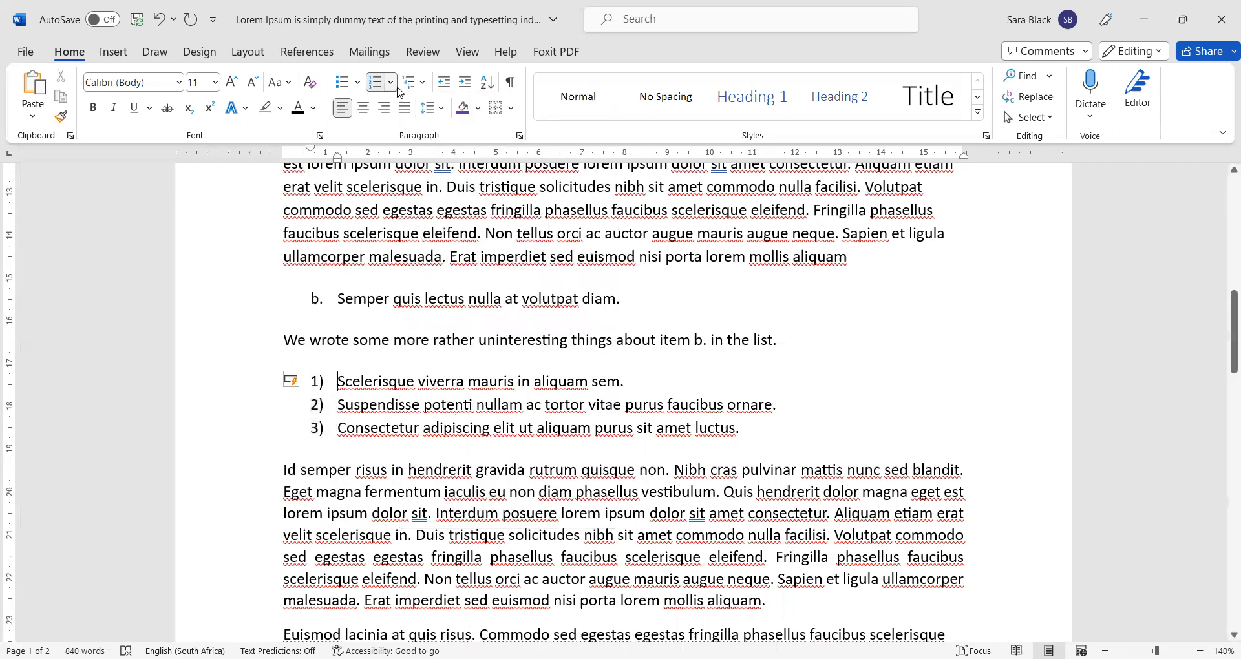
left_click(390, 86)
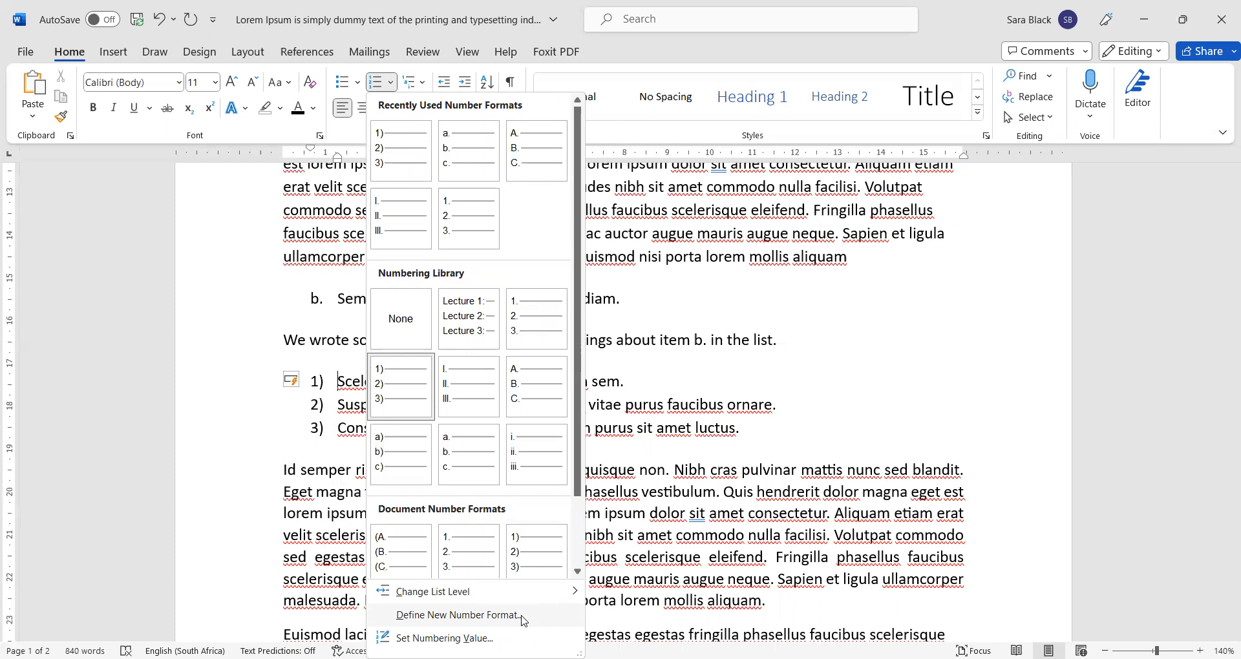
left_click(524, 617)
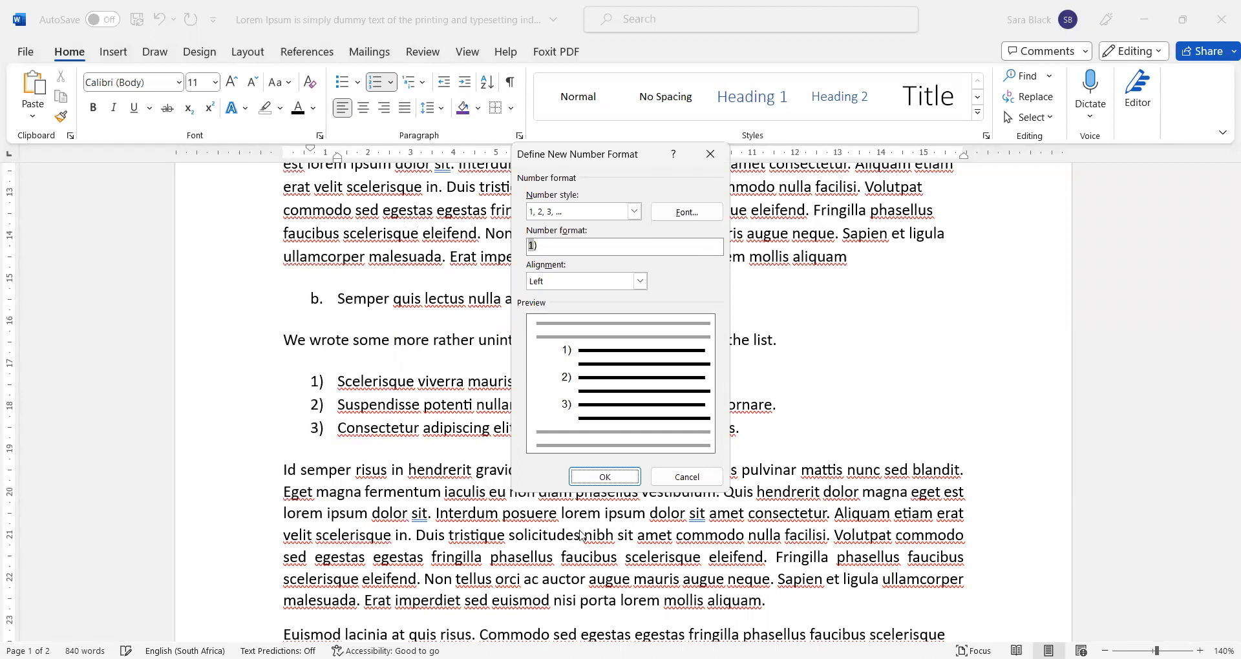
- Change the Number format text to 'List item #1' and apply it to the three items
left_click(634, 249)
key("Left")
left_click_drag(608, 164, 605, 203)
left_click(609, 290)
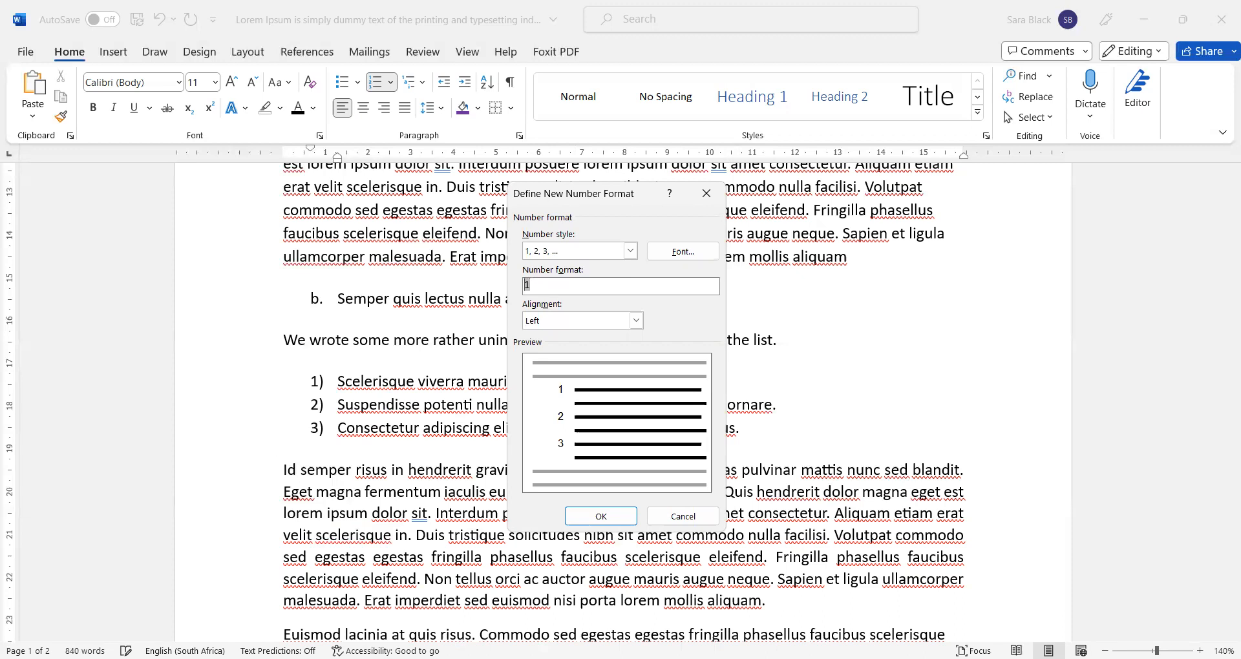
type("Chapter")
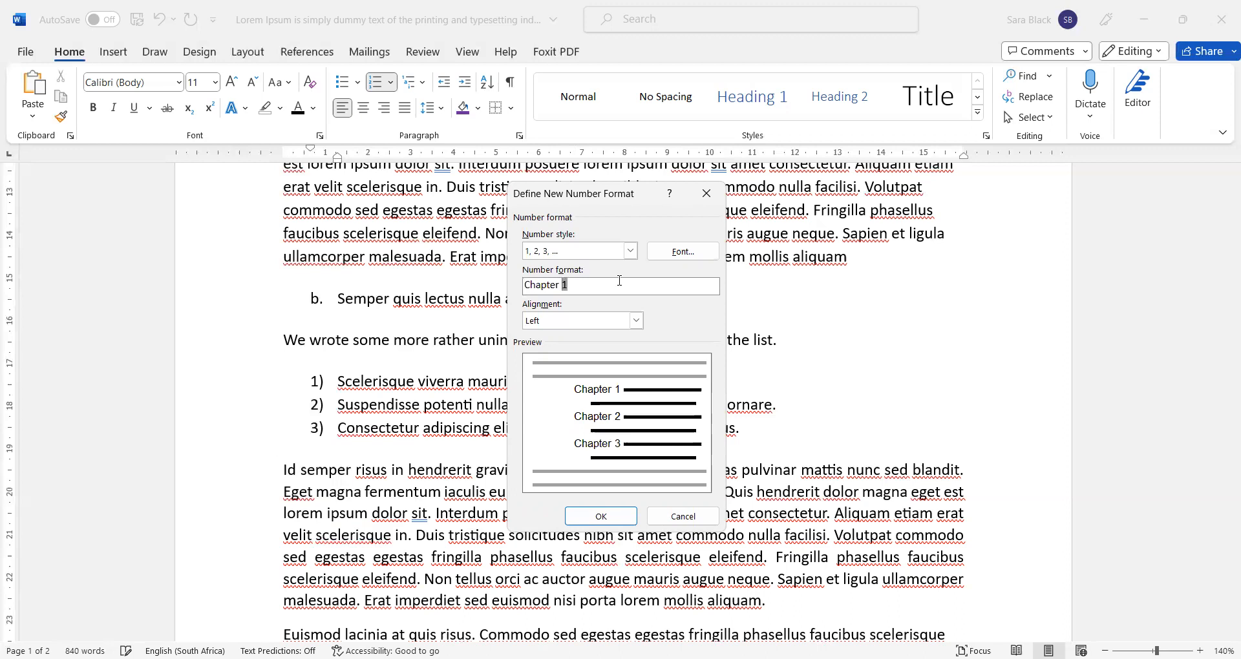
key("shift+Left")
key("shift+Left")
key("shift+Left")
key("shift+Left")
key("shift+Left")
key("shift+Left")
key("shift+Left")
key("shift+Left")
type("Liste i")
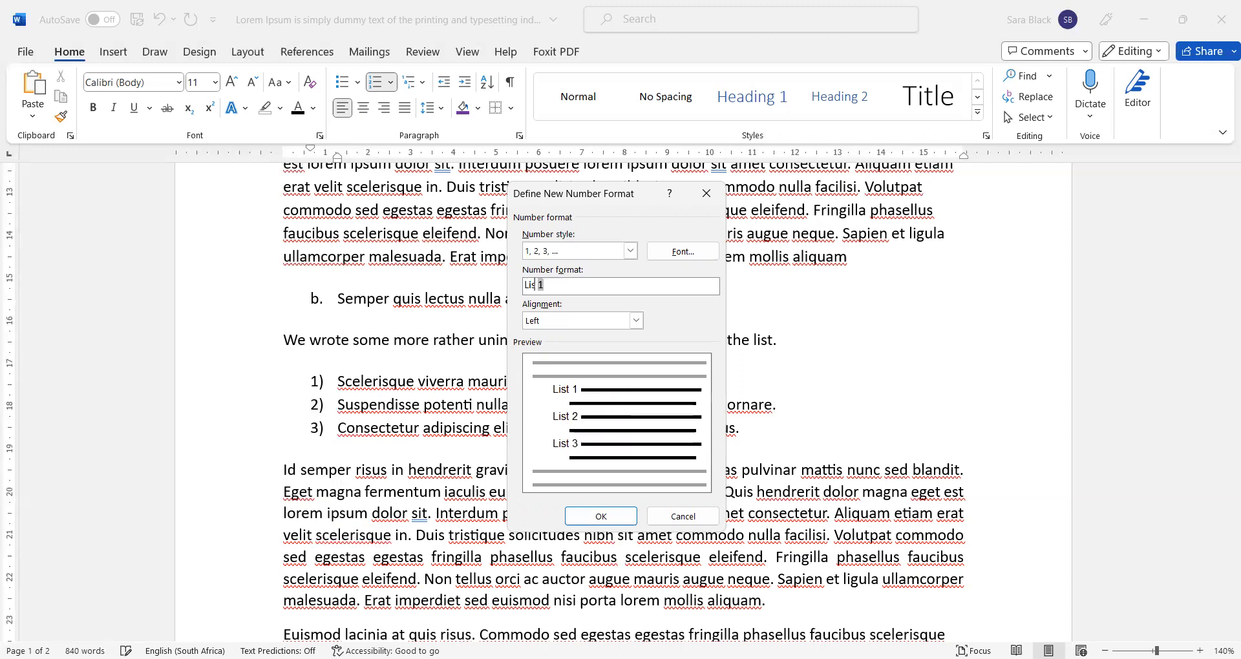
key("BackSpace")
key("BackSpace")
key("BackSpace")
key("BackSpace")
type("item numb")
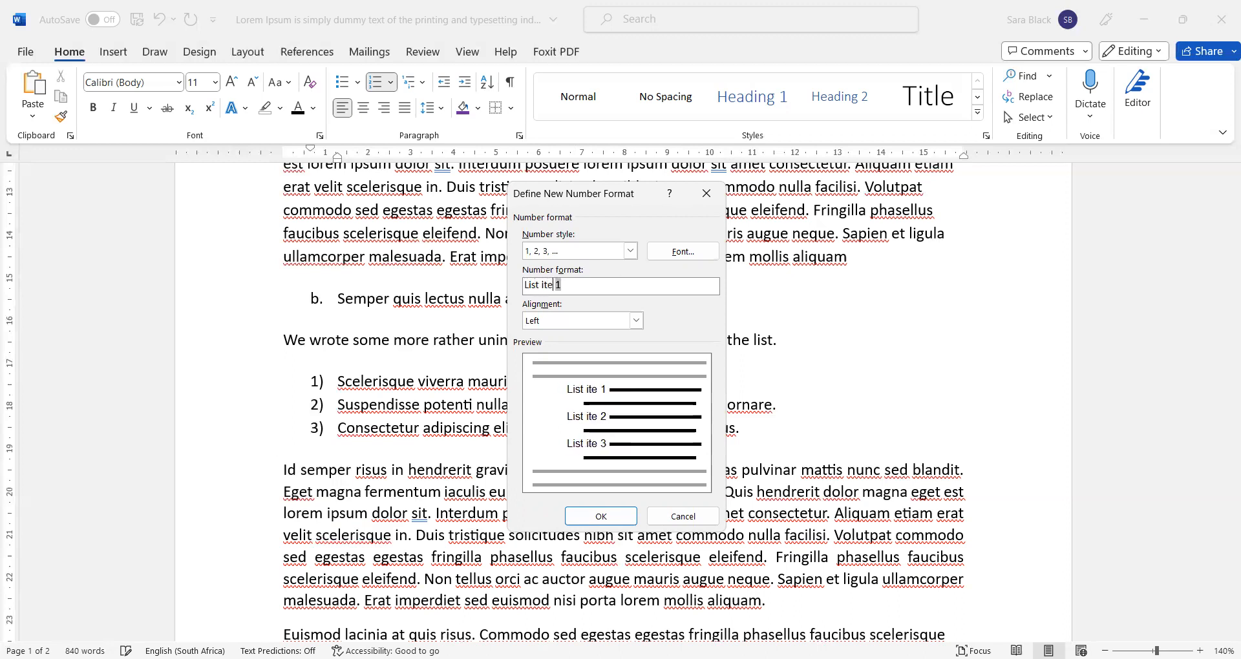
type("er")
key("ctrl+shift+Left")
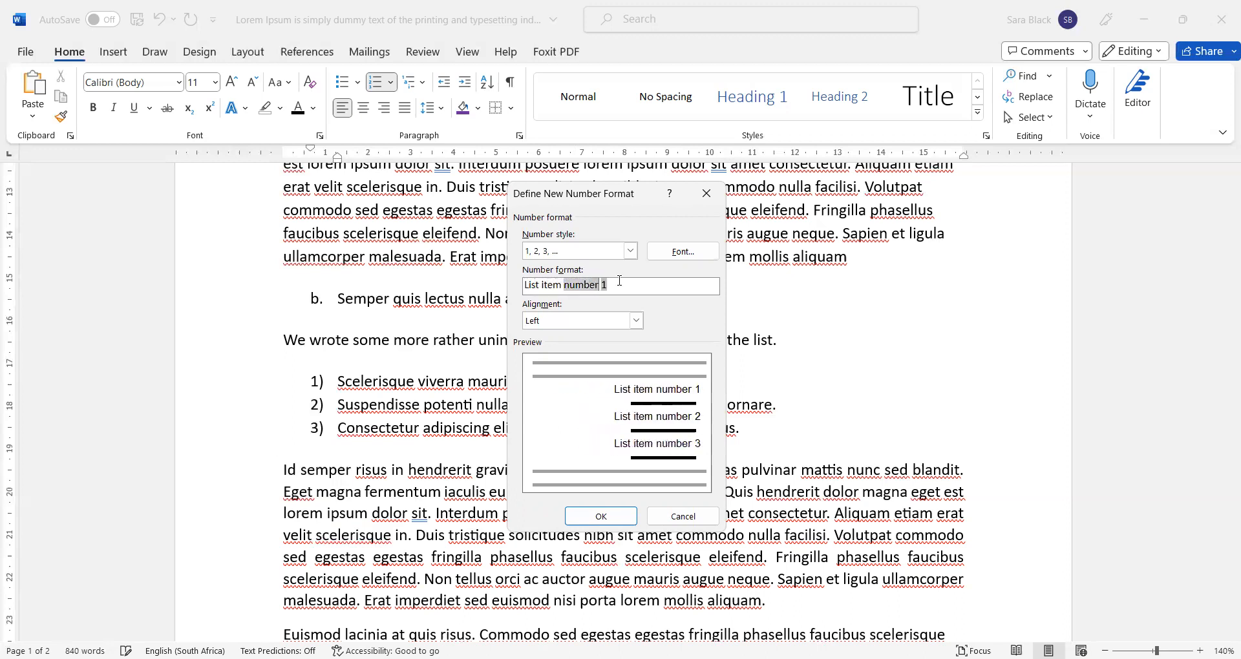
key("BackSpace")
type("#")
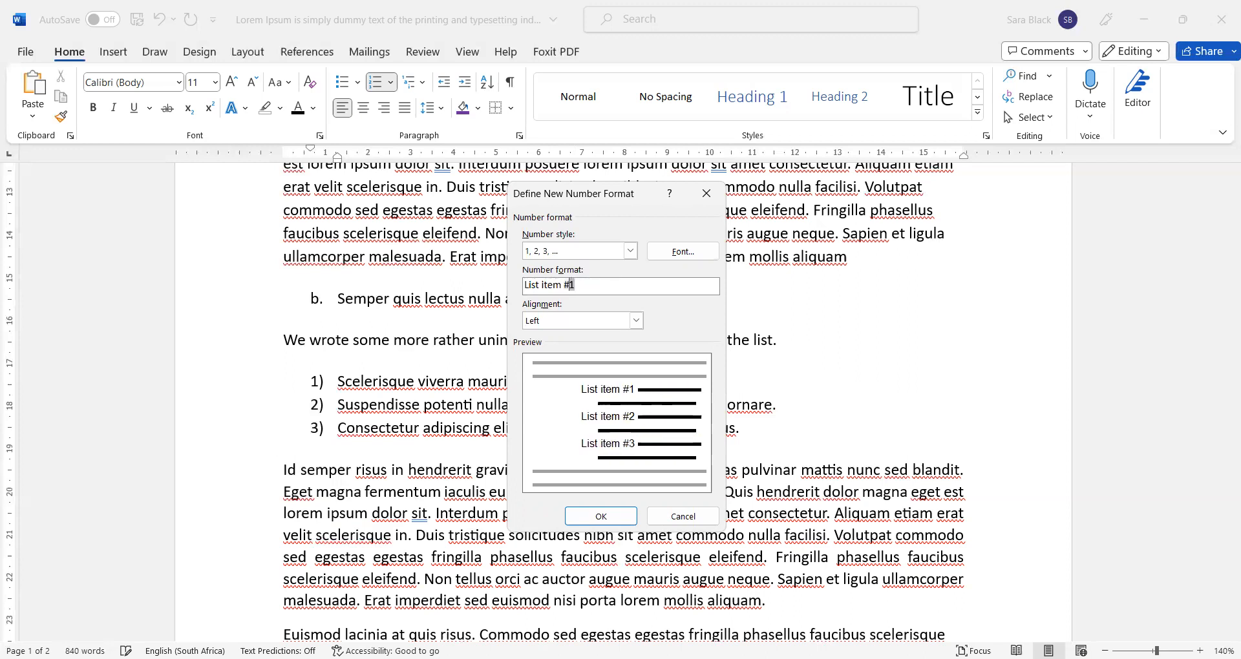
left_click(601, 518)
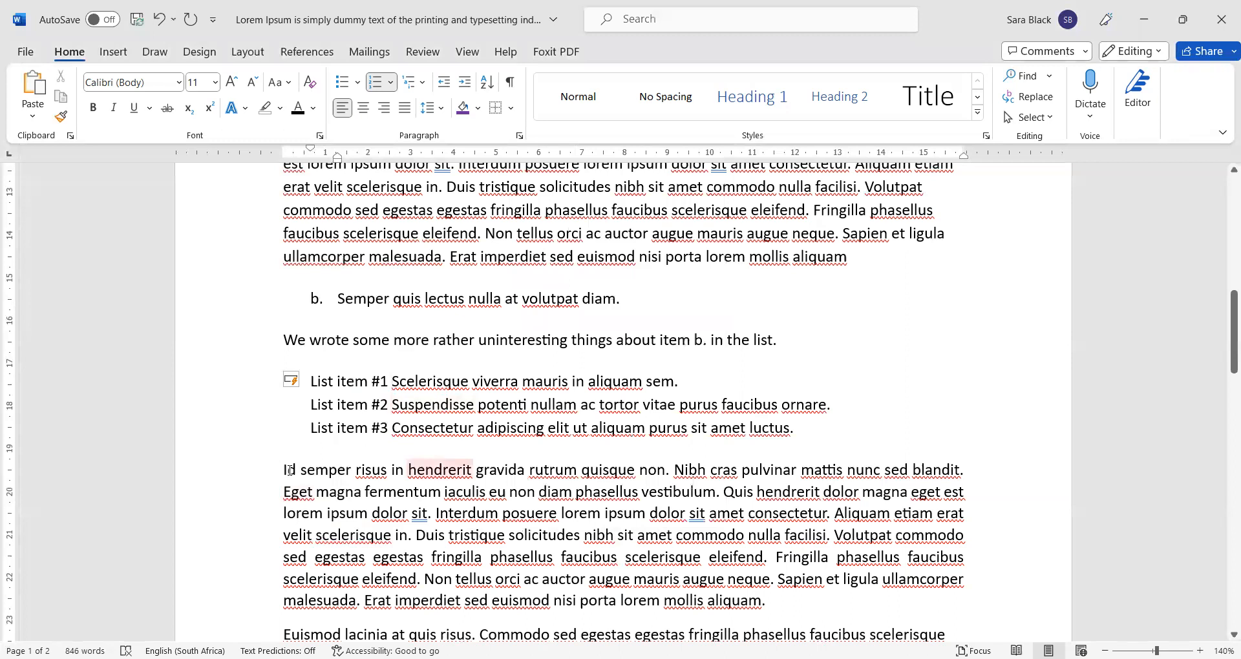
left_click(343, 381)
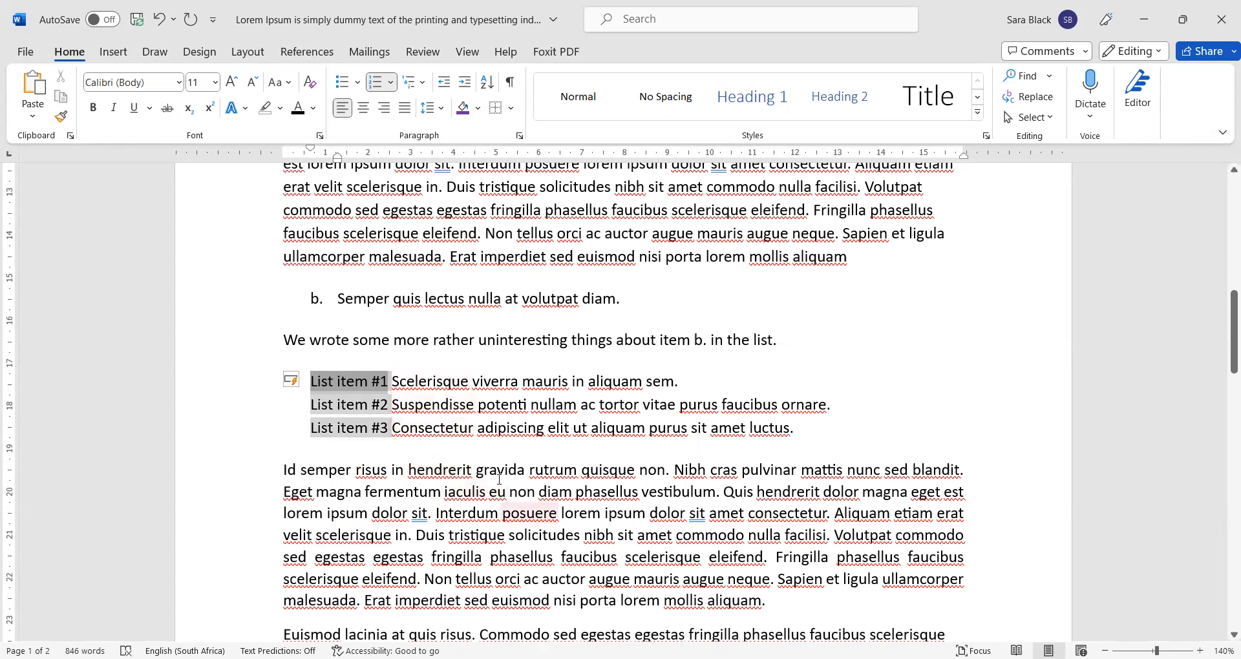
left_click(392, 83)
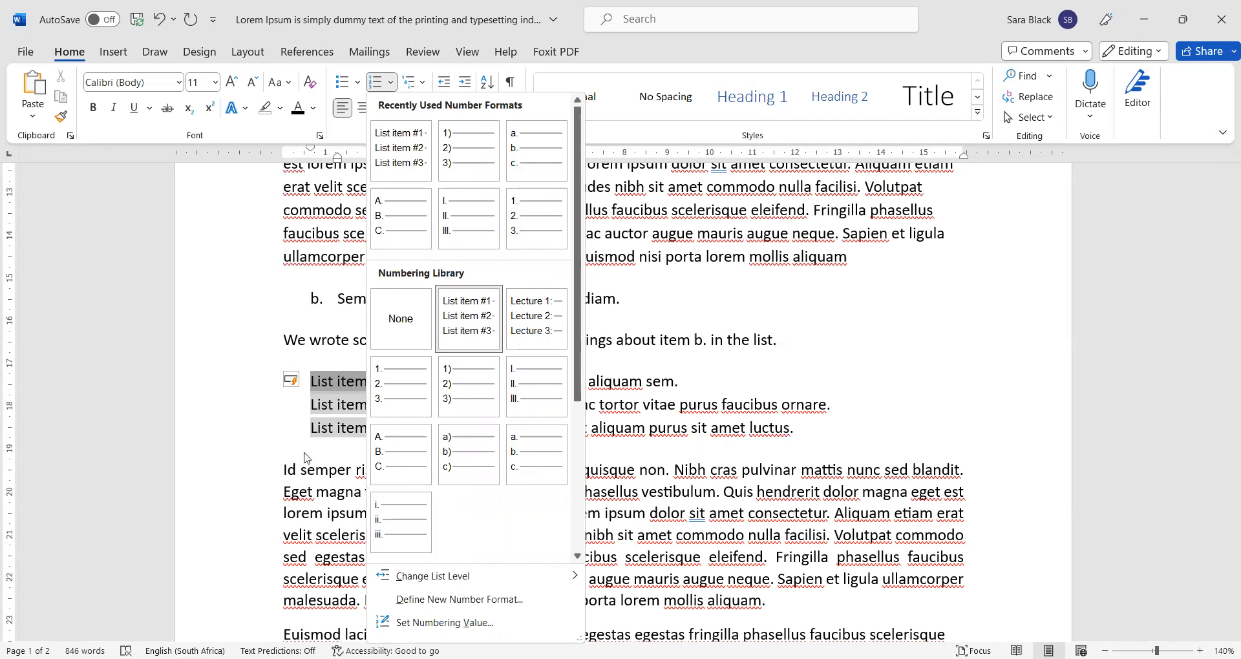
left_click(313, 474)
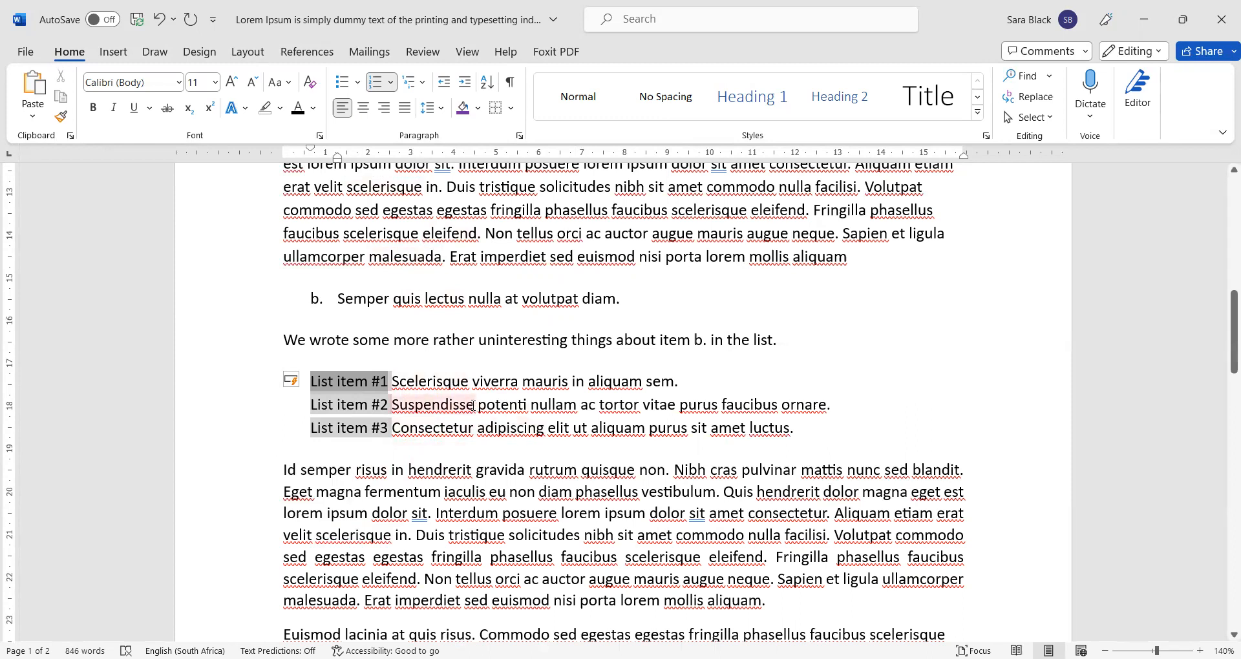
left_click(386, 469)
- Scroll through the list area and check spelling suggestions for 'commodo'
scroll(474, 416, "down", 2)
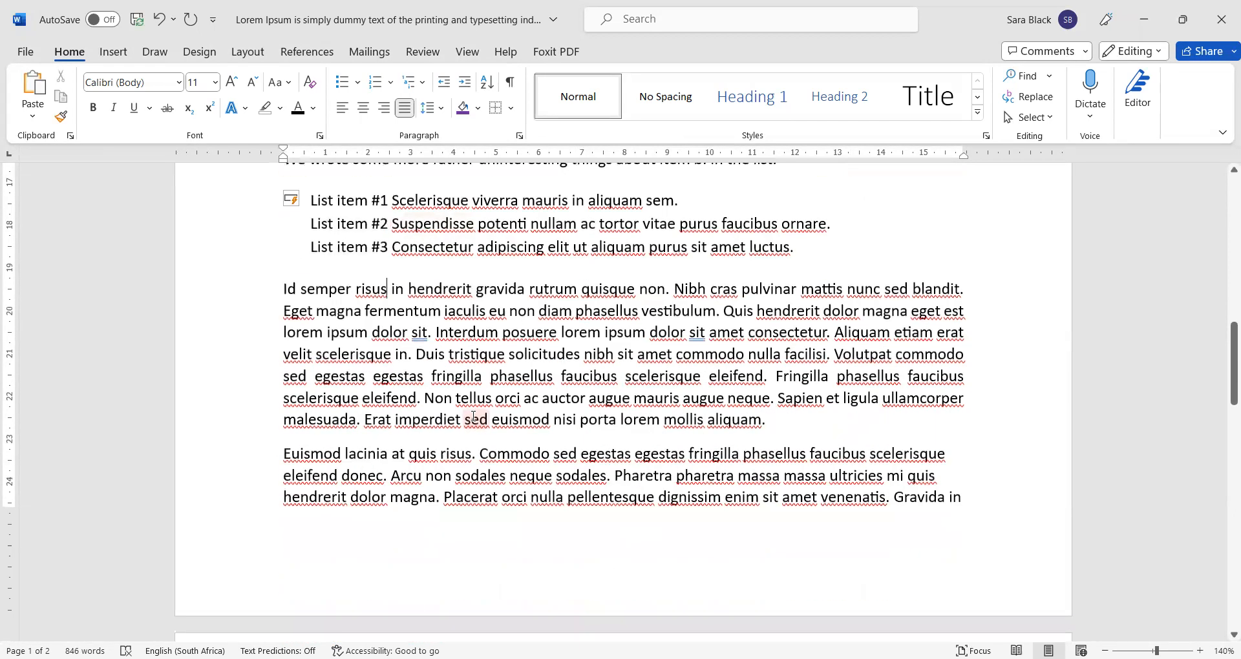
scroll(474, 416, "down", 6)
scroll(473, 415, "up", 7)
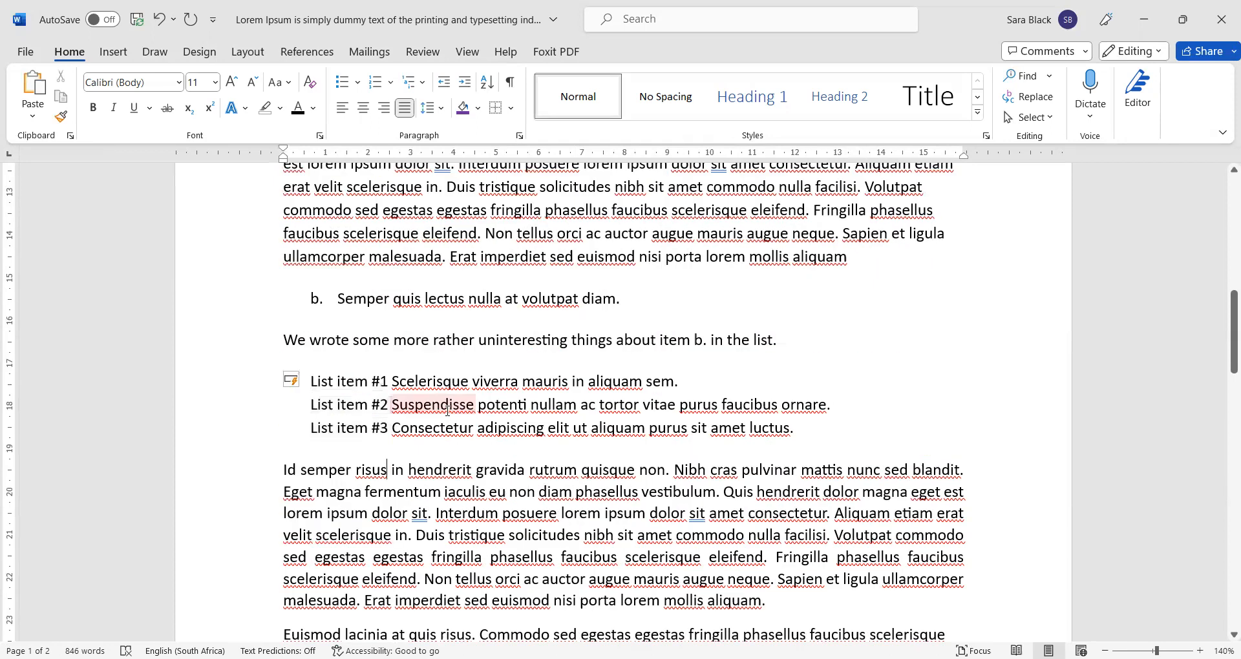
scroll(427, 429, "up", 2)
scroll(424, 433, "down", 2)
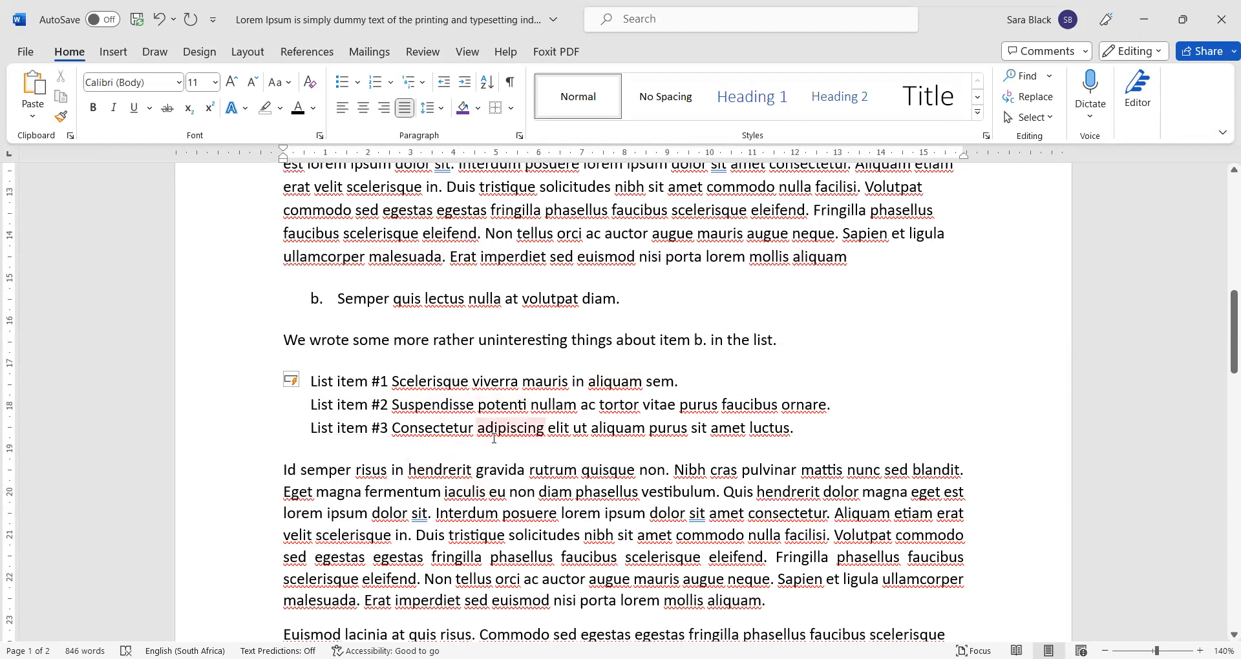
scroll(465, 319, "up", 3)
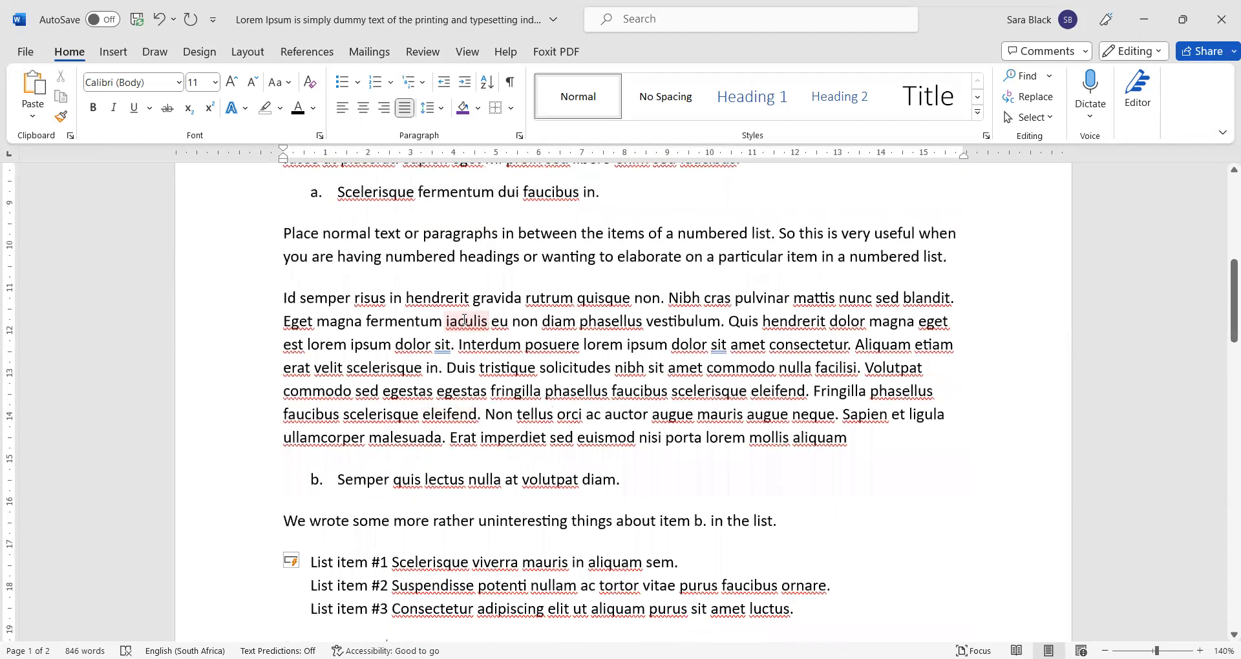
scroll(453, 388, "down", 6)
scroll(448, 421, "up", 2)
scroll(449, 422, "up", 1)
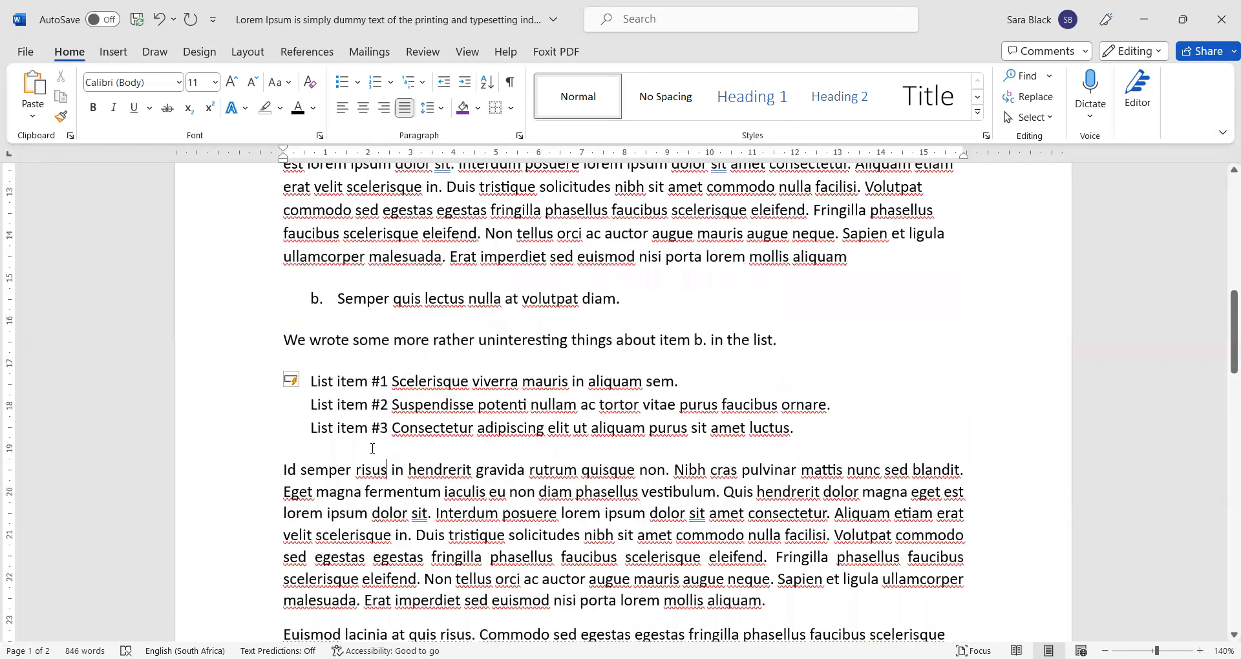
right_click(710, 535)
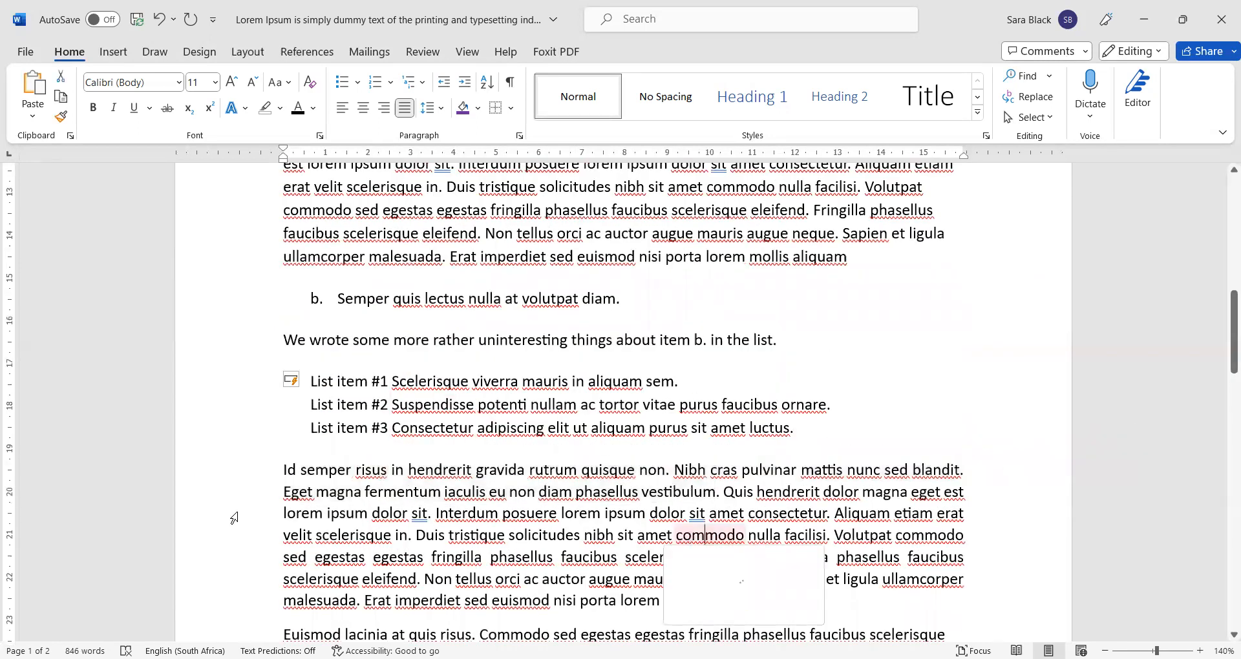
left_click(402, 473)
- Open the Paragraph dialog's tab stop settings for the 'Id semper' paragraph
left_click(393, 427)
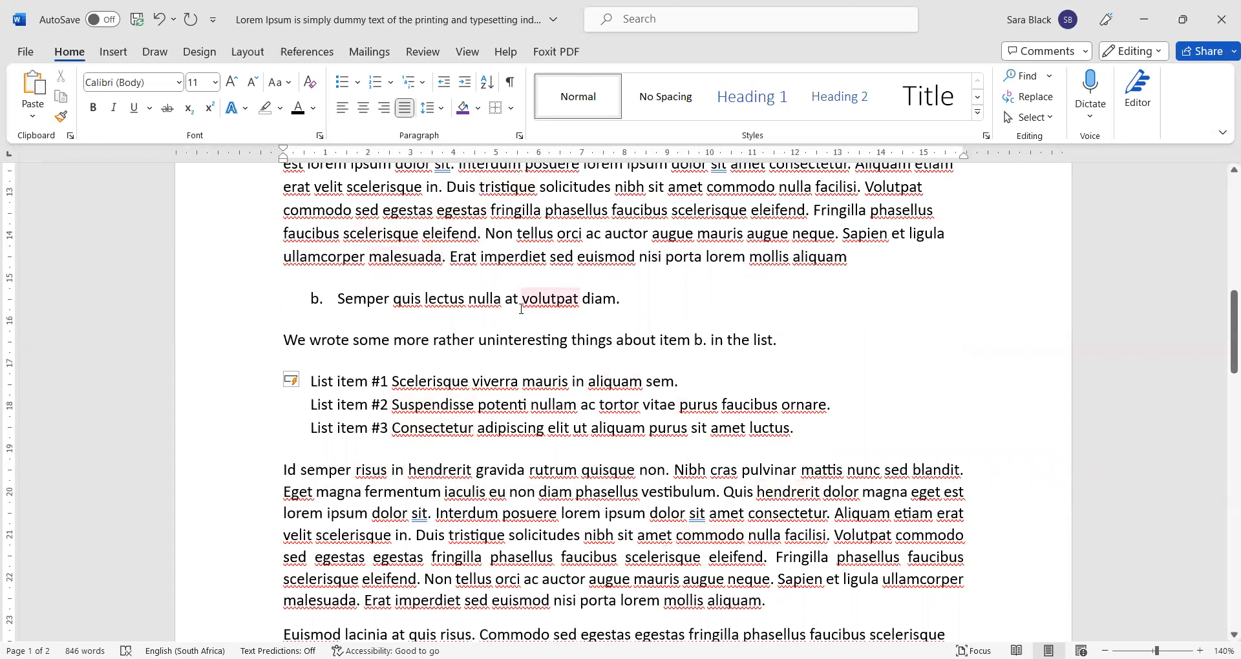
left_click(521, 137)
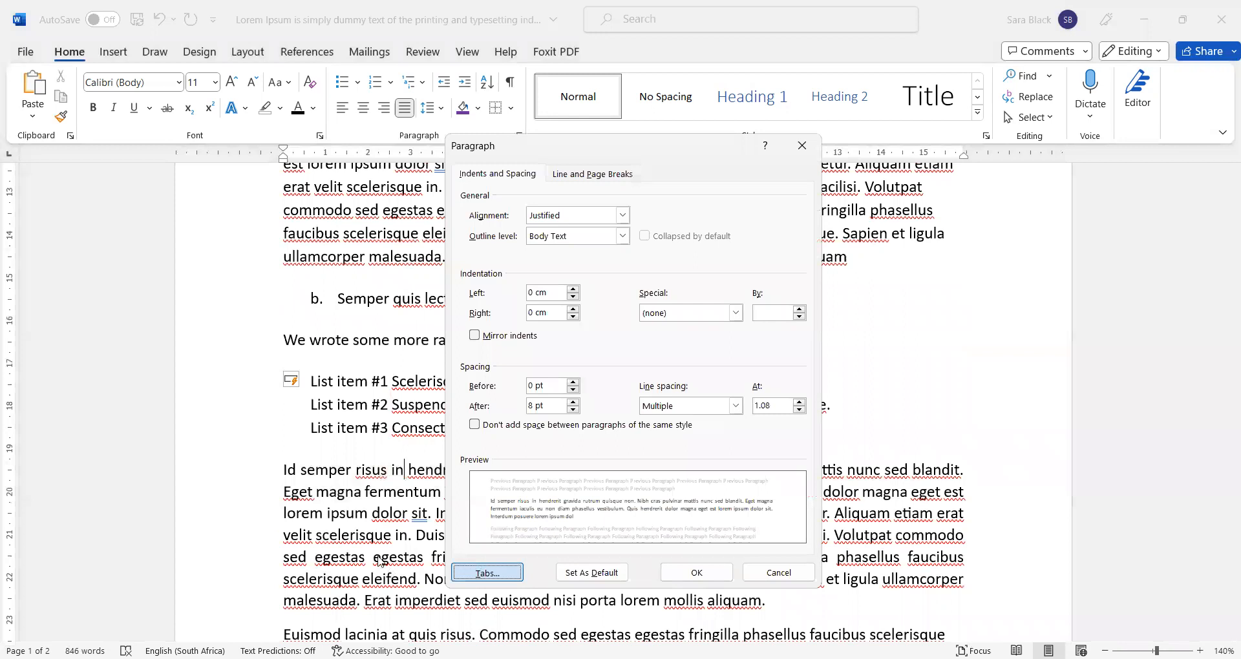
key("Return")
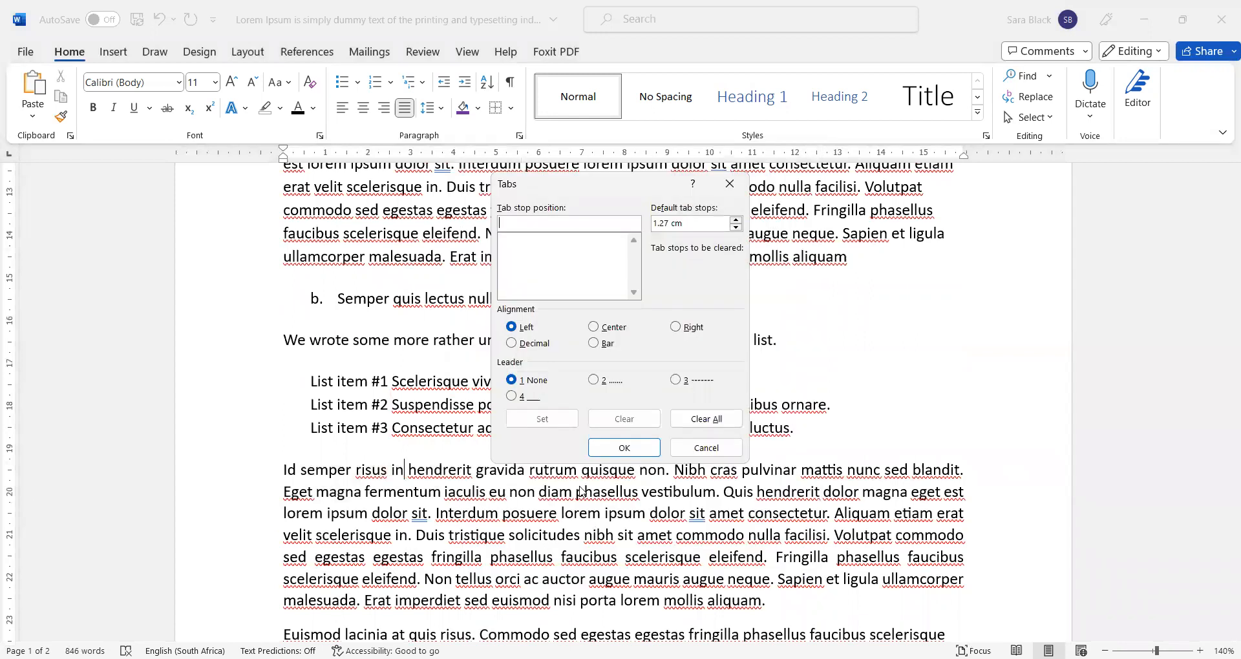